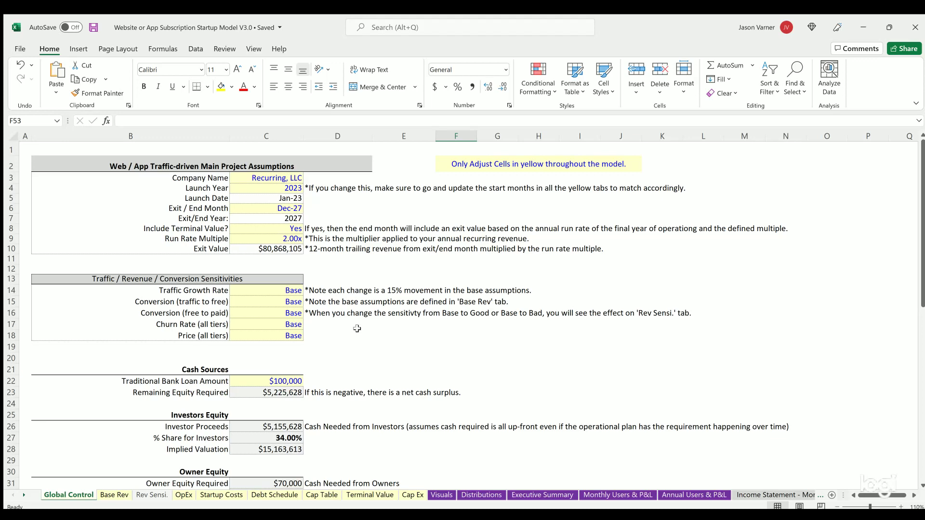
Look through the Global Control sheet, from the assumptions down to the check summary and template links.
{"action": "scroll", "coordinate": [357, 328], "scroll_direction": "down", "scroll_amount": 17}
{"action": "scroll", "coordinate": [353, 324], "scroll_direction": "up", "scroll_amount": 2}
{"action": "scroll", "coordinate": [342, 322], "scroll_direction": "up", "scroll_amount": 1}
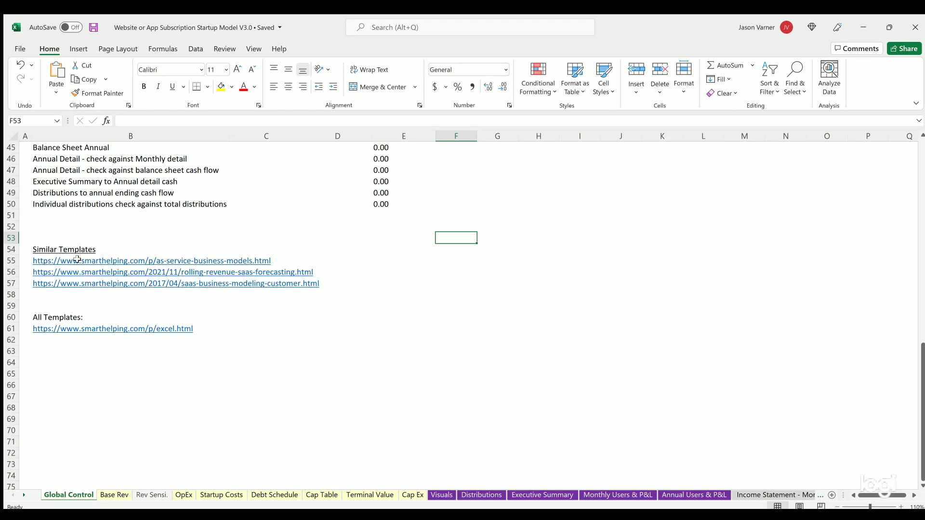
{"action": "scroll", "coordinate": [298, 371], "scroll_direction": "up", "scroll_amount": 10}
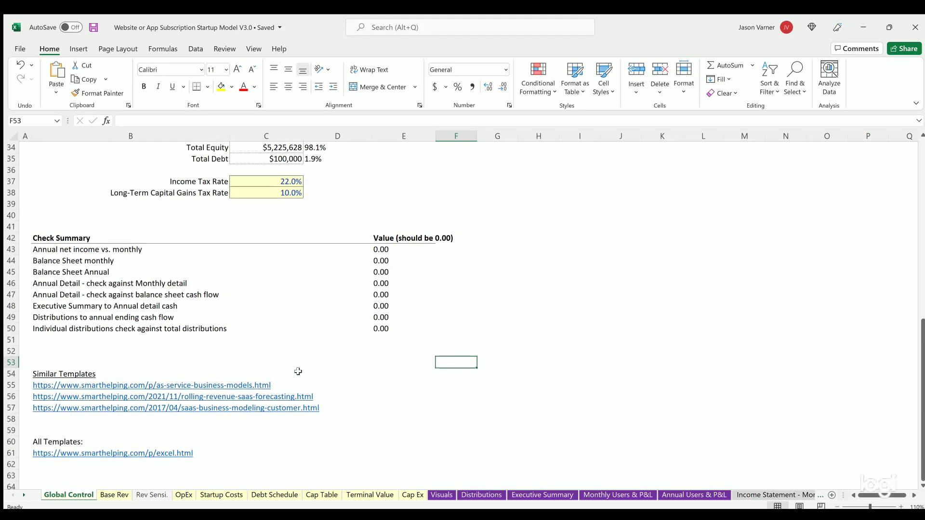
{"action": "scroll", "coordinate": [298, 372], "scroll_direction": "up", "scroll_amount": 4}
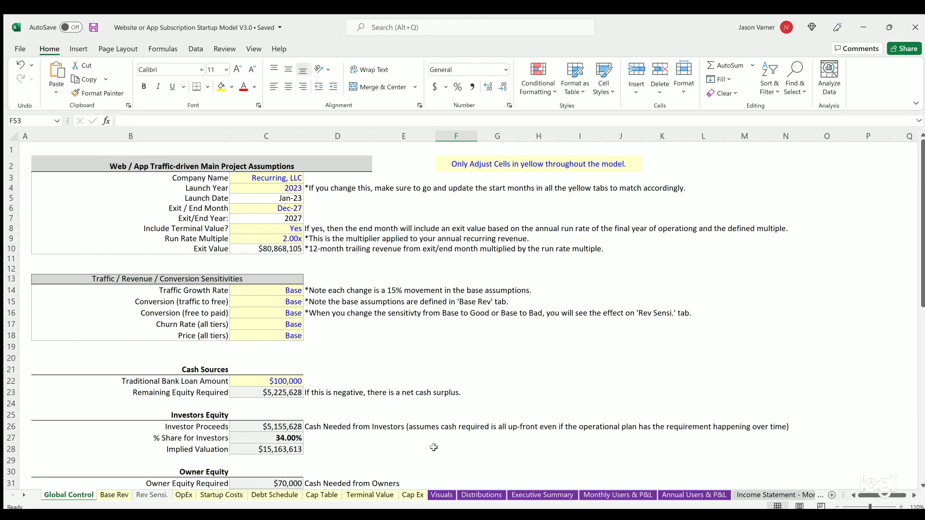
{"action": "left_click", "coordinate": [778, 330]}
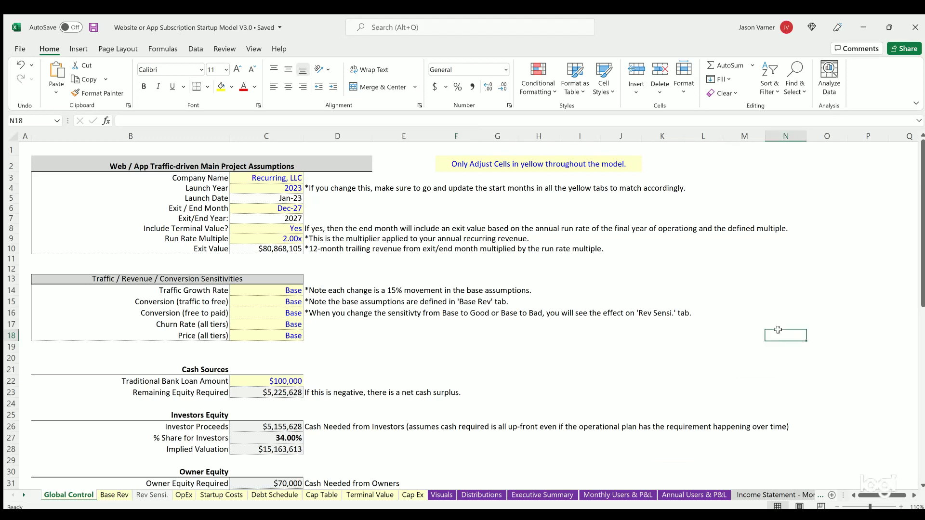
Examine the company name, launch year, launch date formula and exit month in the main project assumptions.
{"action": "left_click", "coordinate": [278, 174]}
{"action": "left_click", "coordinate": [208, 173], "text": "shift"}
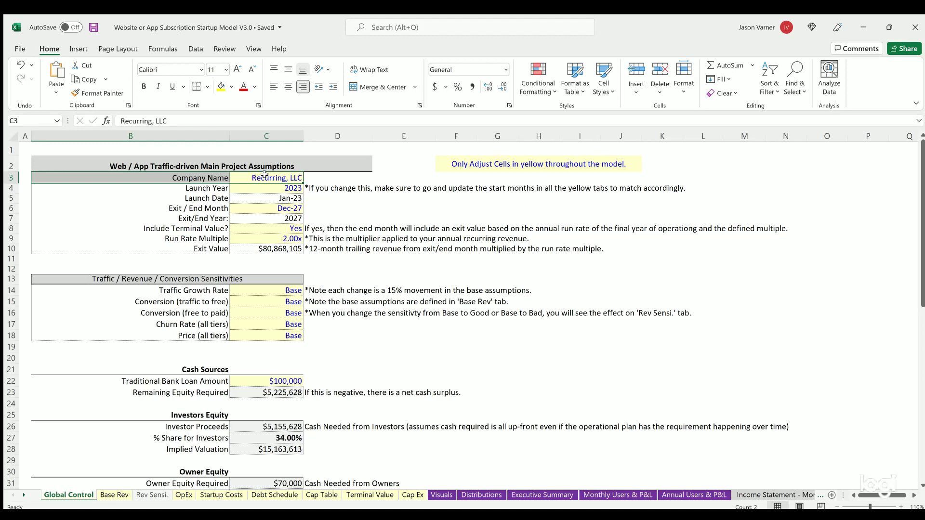
{"action": "left_click", "coordinate": [266, 185]}
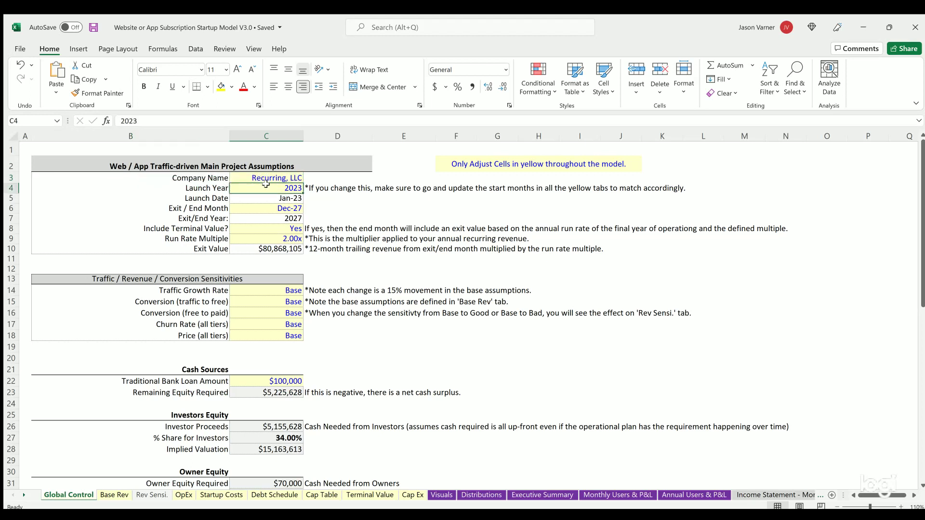
{"action": "left_click", "coordinate": [208, 186]}
{"action": "left_click", "coordinate": [243, 187], "text": "shift"}
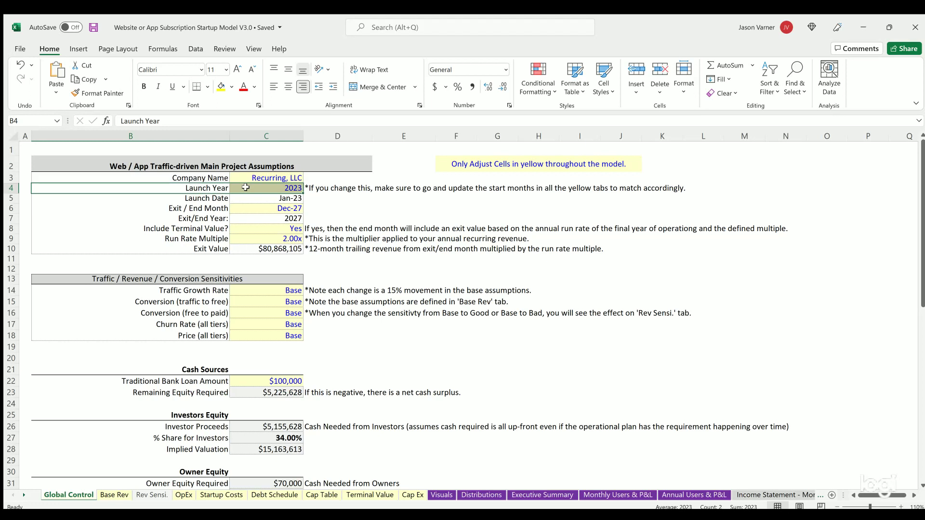
{"action": "left_click", "coordinate": [272, 186]}
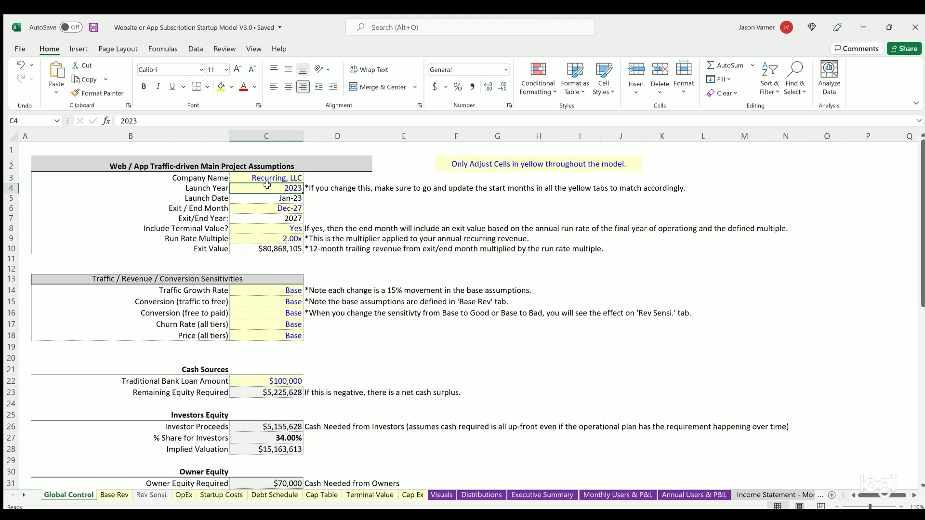
{"action": "left_click", "coordinate": [262, 195]}
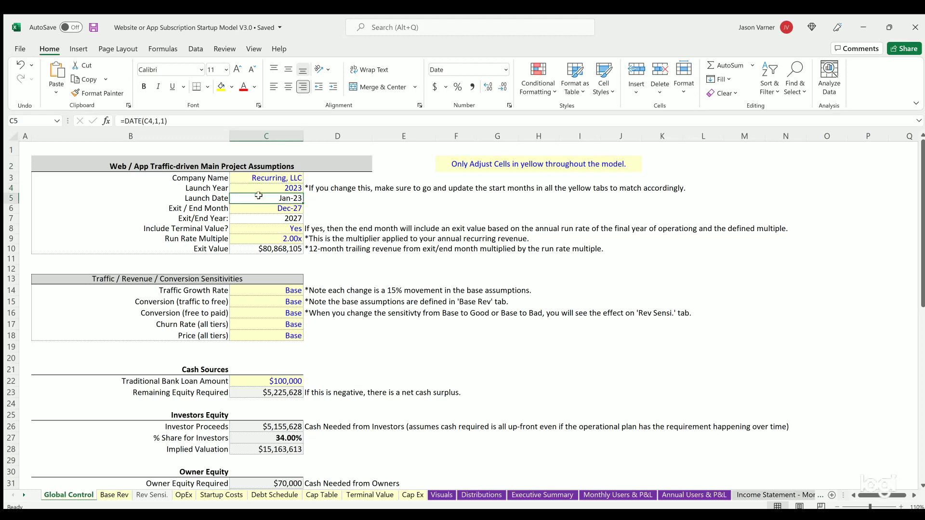
{"action": "left_click", "coordinate": [283, 186]}
{"action": "left_click", "coordinate": [281, 206]}
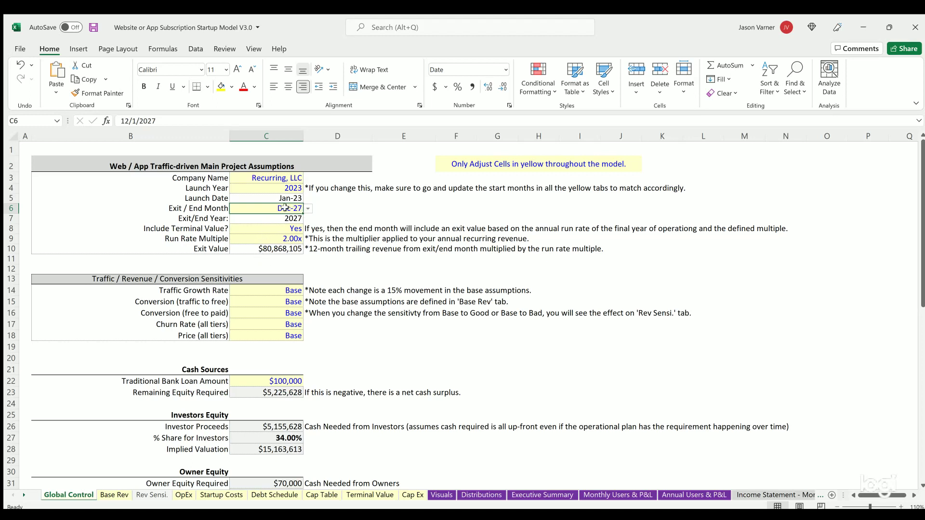
Check the Include Terminal Value and Exit / End Month assumptions and save the workbook.
{"action": "left_click_drag", "start_coordinate": [280, 227], "coordinate": [217, 226]}
{"action": "left_click", "coordinate": [267, 224]}
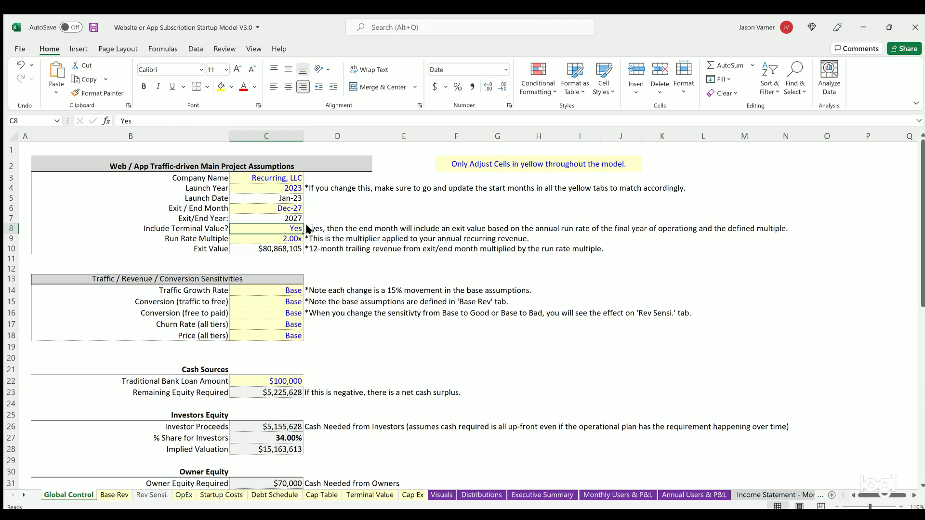
{"action": "left_click", "coordinate": [288, 205]}
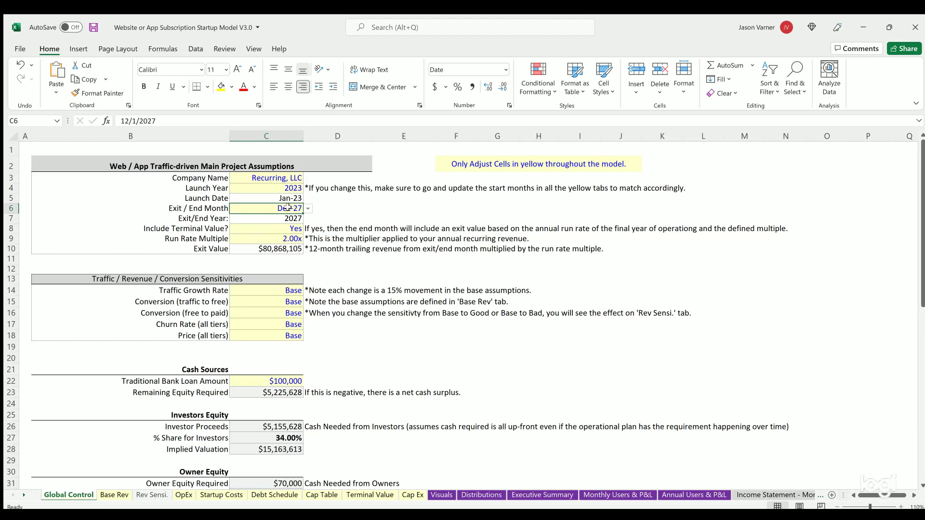
{"action": "left_click", "coordinate": [280, 232]}
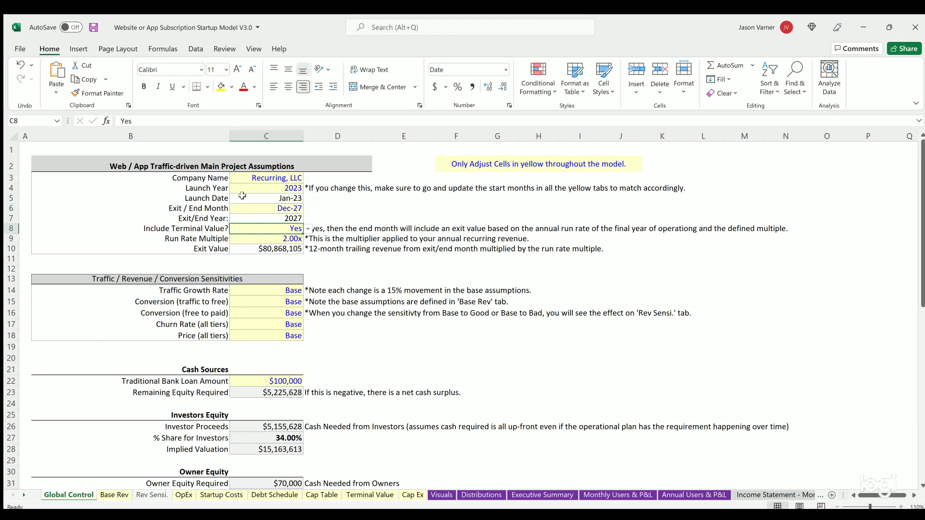
{"action": "left_click", "coordinate": [93, 28]}
Examine the exit month, Run Rate Multiple, terminal value option and Traditional Bank Loan Amount cells.
{"action": "left_click", "coordinate": [289, 206]}
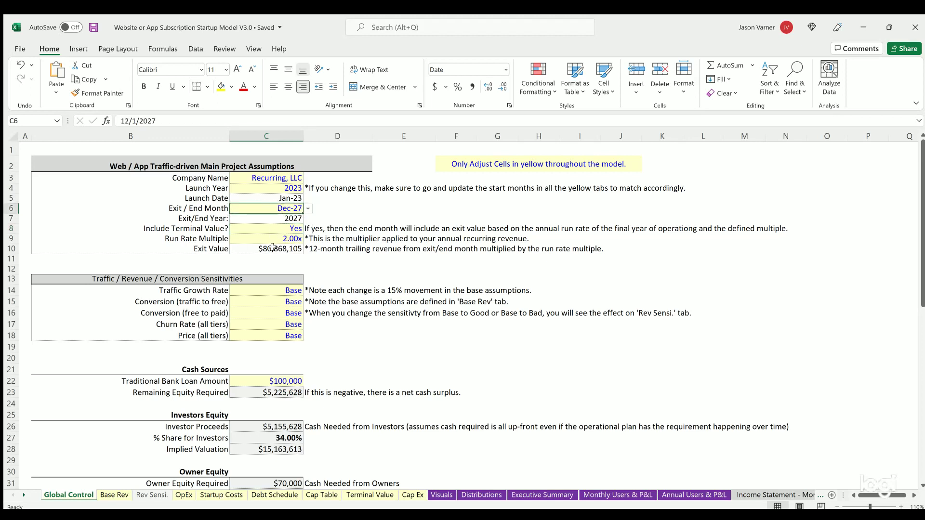
{"action": "left_click", "coordinate": [285, 234]}
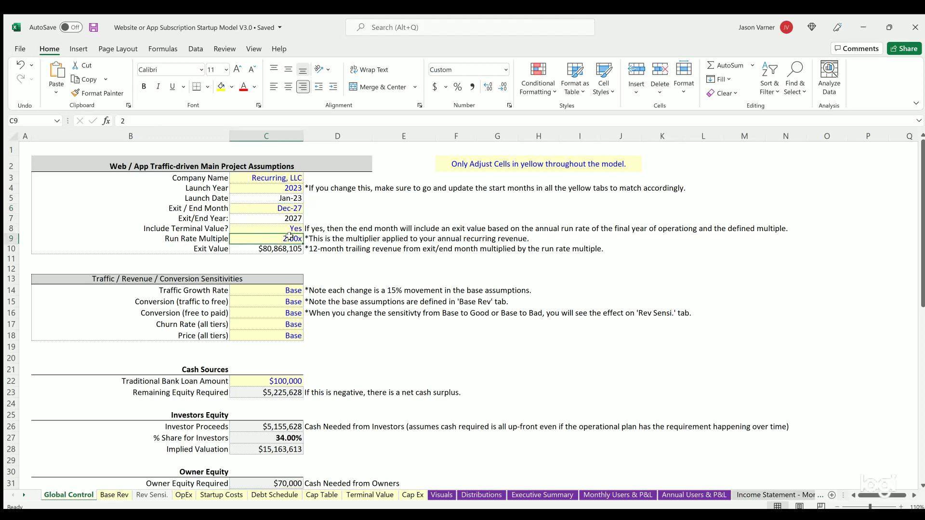
{"action": "left_click", "coordinate": [288, 227]}
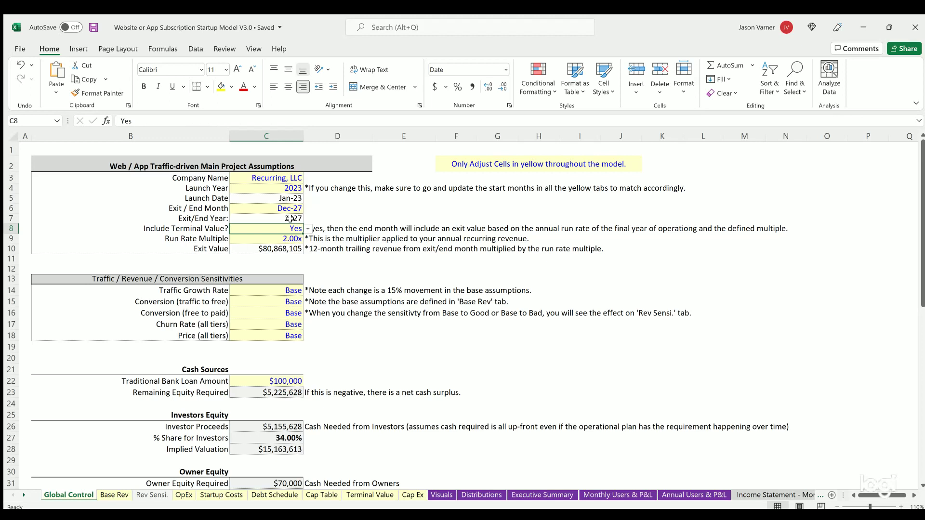
{"action": "left_click", "coordinate": [276, 376]}
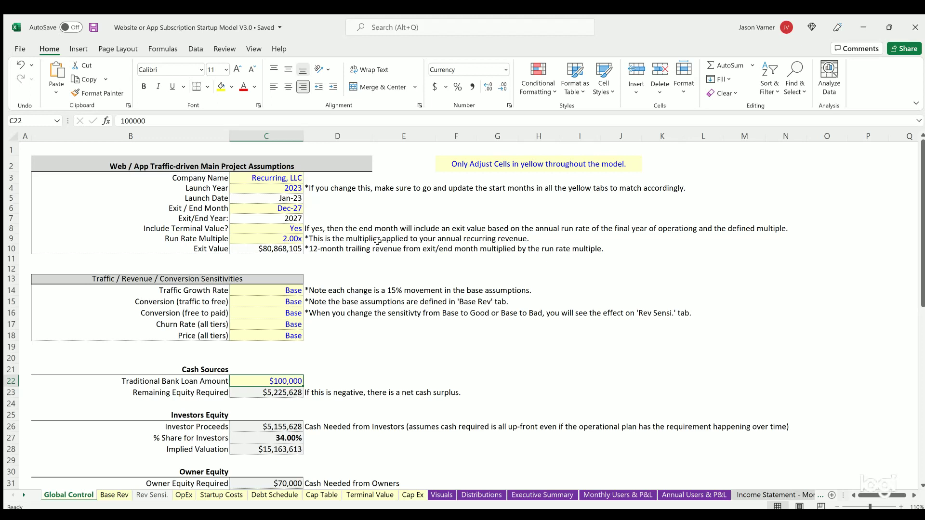
Examine the selectors for traffic growth, both conversion rates and churn in the Traffic / Revenue / Conversion Sensitivities block.
{"action": "left_click_drag", "start_coordinate": [272, 290], "coordinate": [240, 347]}
{"action": "left_click", "coordinate": [276, 289]}
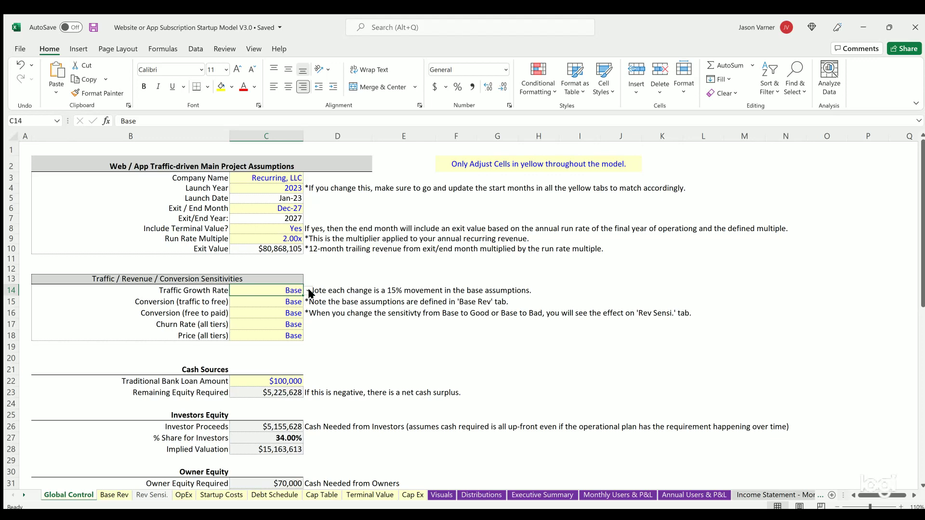
{"action": "left_click", "coordinate": [276, 302]}
{"action": "left_click", "coordinate": [273, 313]}
{"action": "left_click", "coordinate": [270, 324]}
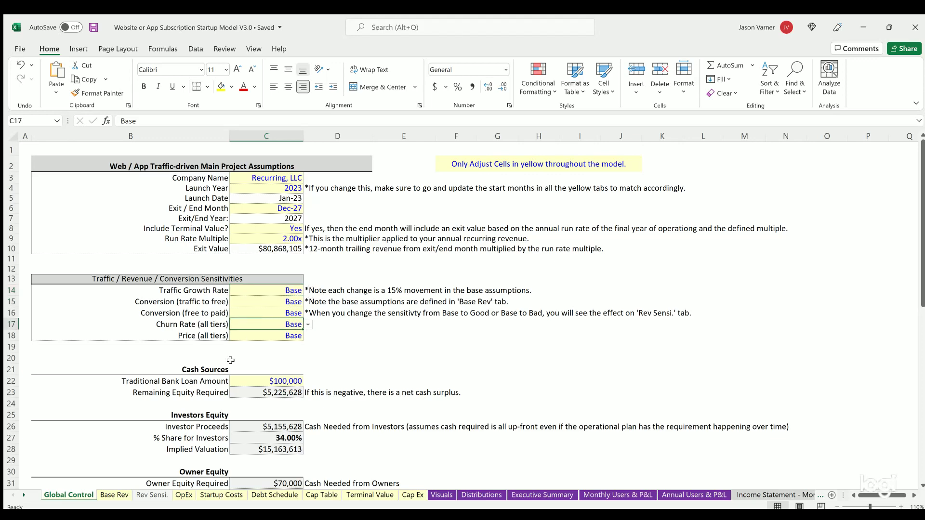
View the base assumptions on the Base Rev sheet and compare them with the five sensitivities on Global Control.
{"action": "left_click", "coordinate": [114, 494]}
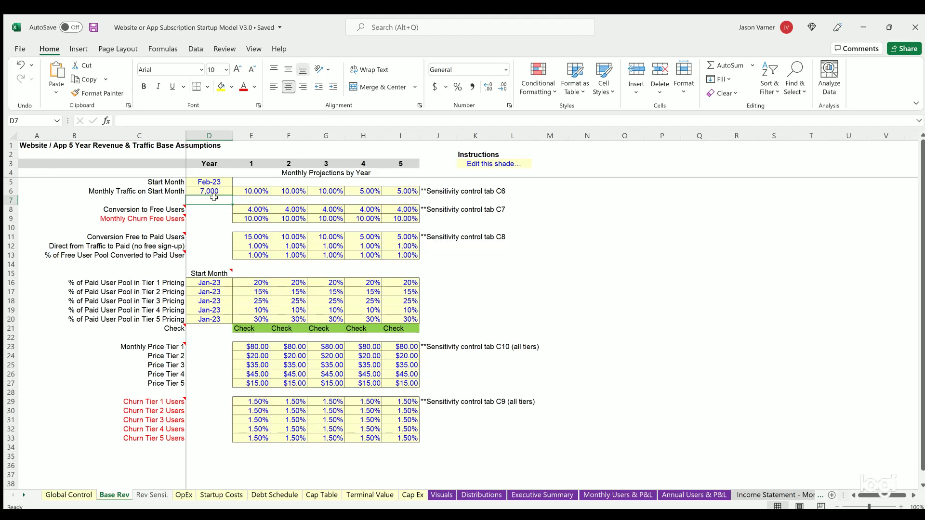
{"action": "left_click", "coordinate": [87, 495]}
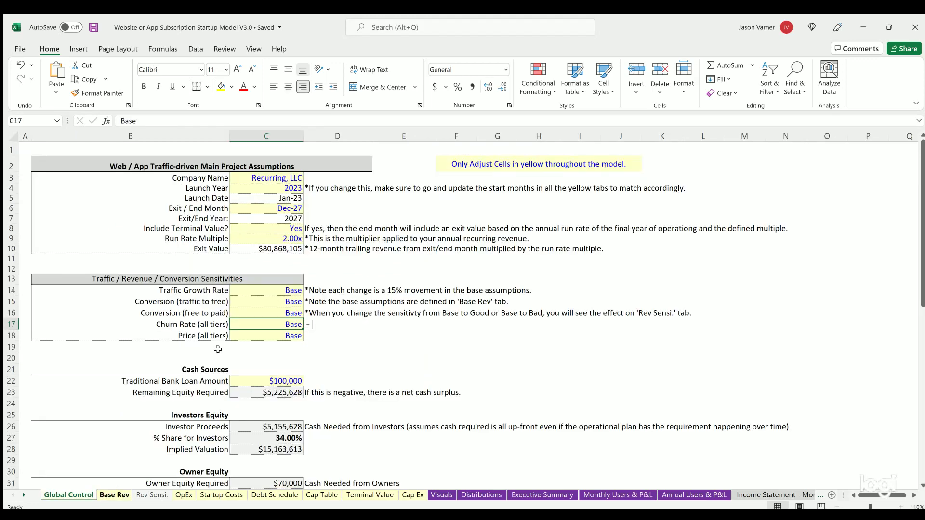
{"action": "left_click_drag", "start_coordinate": [207, 289], "coordinate": [201, 328]}
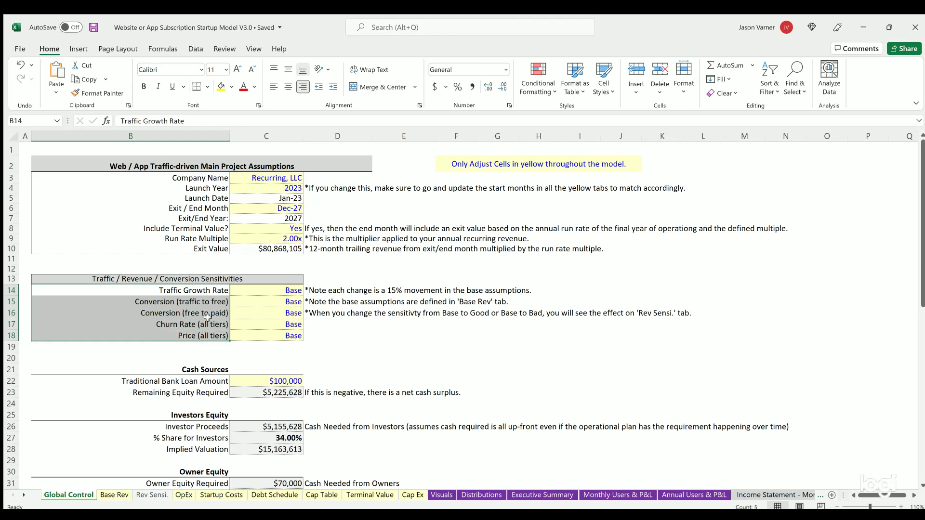
{"action": "left_click", "coordinate": [277, 288]}
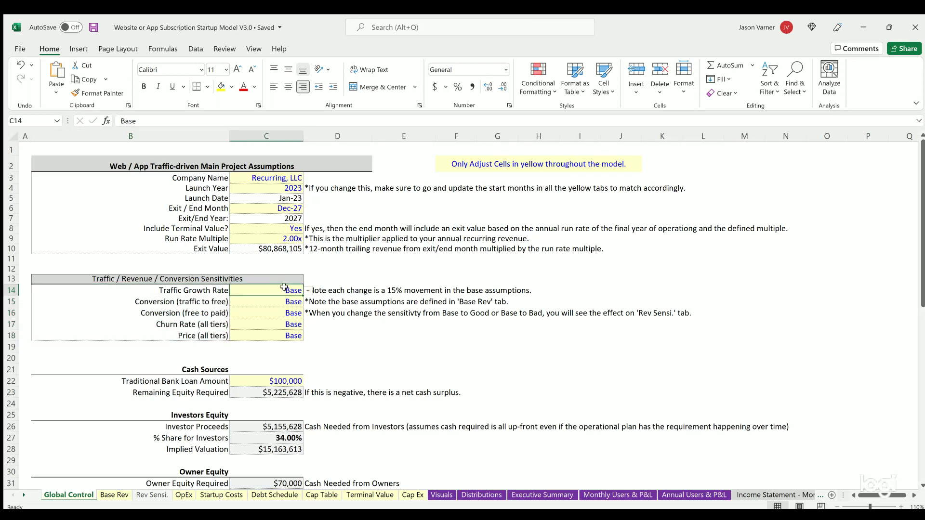
{"action": "left_click_drag", "start_coordinate": [276, 288], "coordinate": [269, 329]}
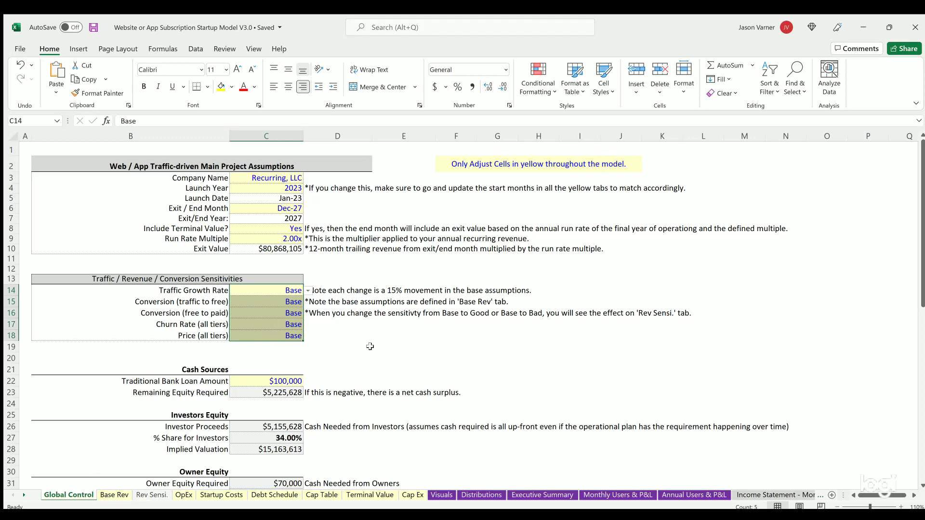
Set the Traffic Growth Rate sensitivity to Excellent and check the Exit Value and Remaining Equity Required.
{"action": "left_click", "coordinate": [287, 288]}
{"action": "left_click", "coordinate": [308, 291]}
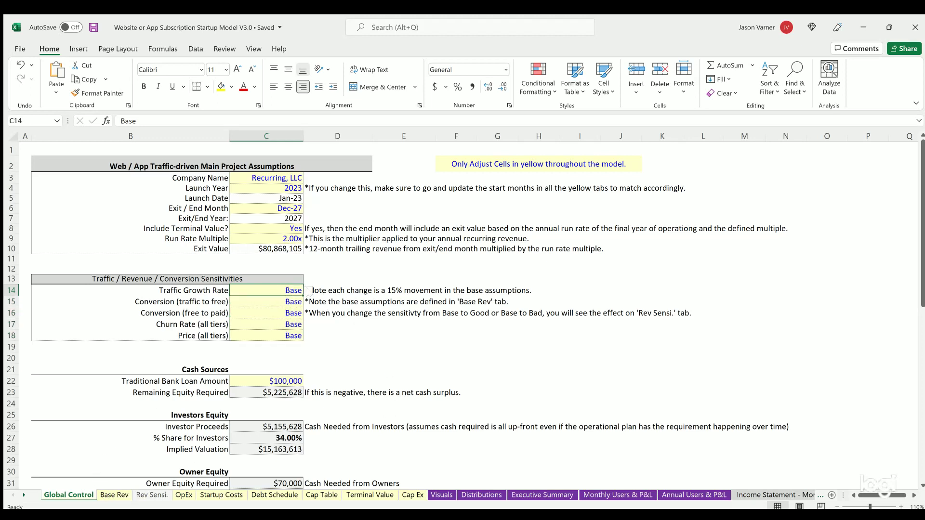
{"action": "left_click", "coordinate": [281, 303]}
{"action": "left_click", "coordinate": [287, 251]}
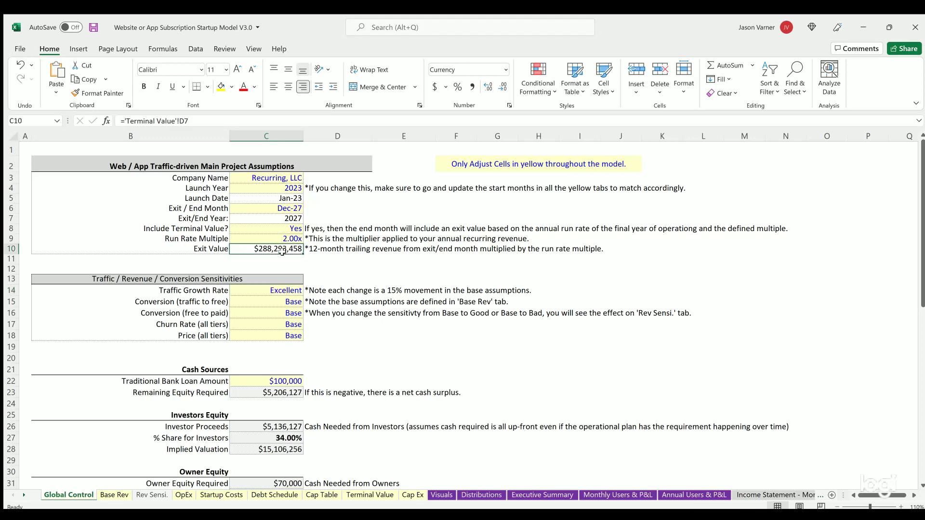
{"action": "left_click", "coordinate": [277, 392]}
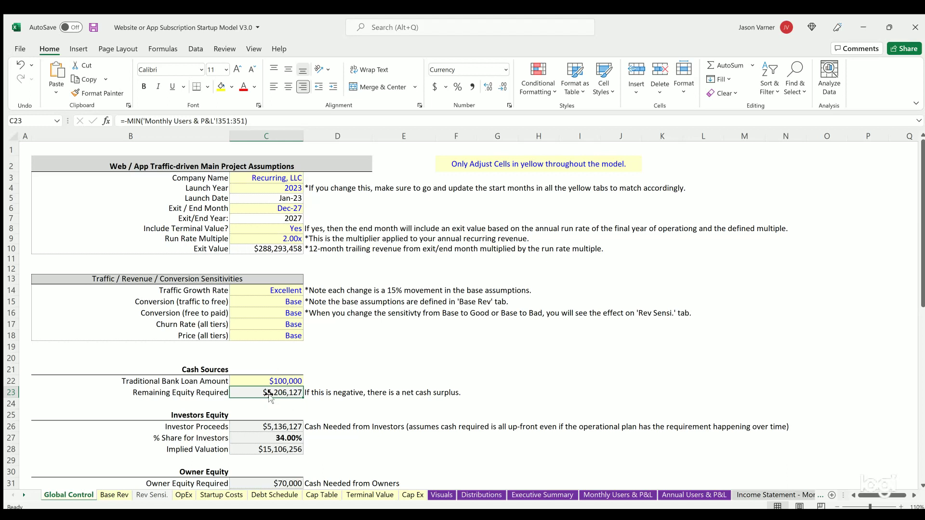
Recheck the Remaining Equity Required and set the Traffic Growth Rate sensitivity back to Base.
{"action": "left_click", "coordinate": [286, 288]}
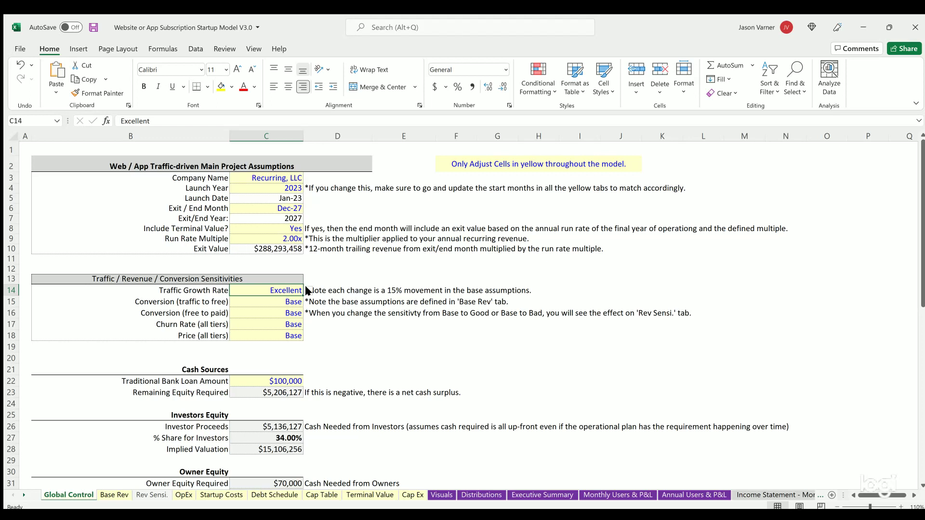
{"action": "left_click", "coordinate": [263, 391]}
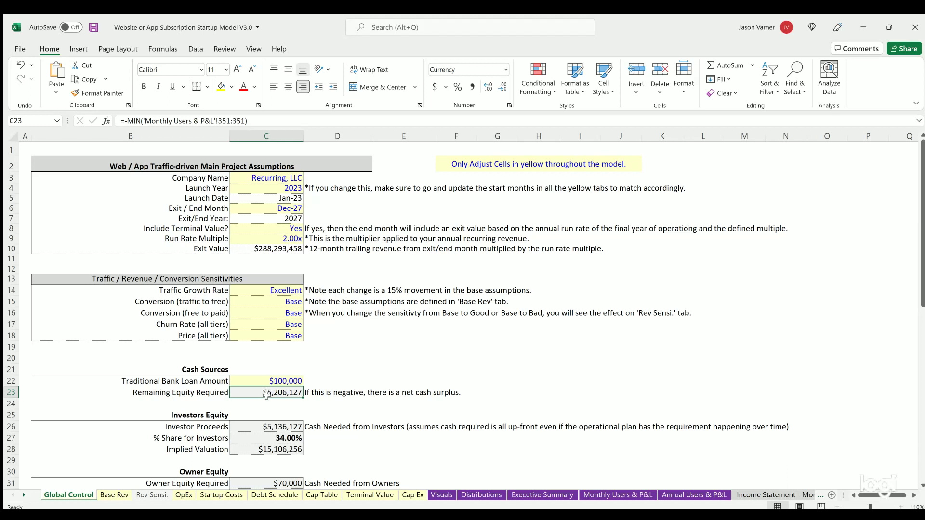
{"action": "left_click", "coordinate": [287, 288]}
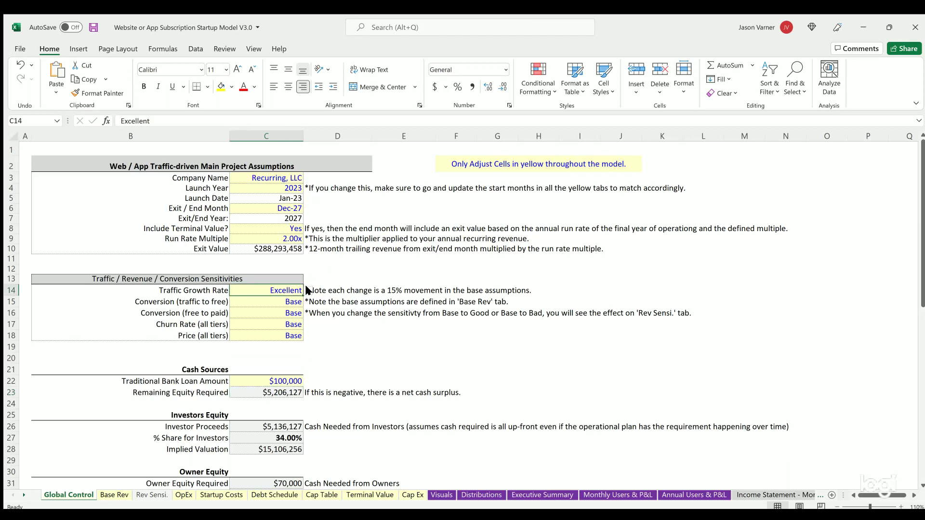
{"action": "left_click", "coordinate": [248, 313]}
Try Excellent and Worst for the Conversion (free to paid) sensitivity and return it to Base.
{"action": "left_click", "coordinate": [282, 300]}
{"action": "left_click", "coordinate": [276, 312]}
{"action": "left_click", "coordinate": [286, 324]}
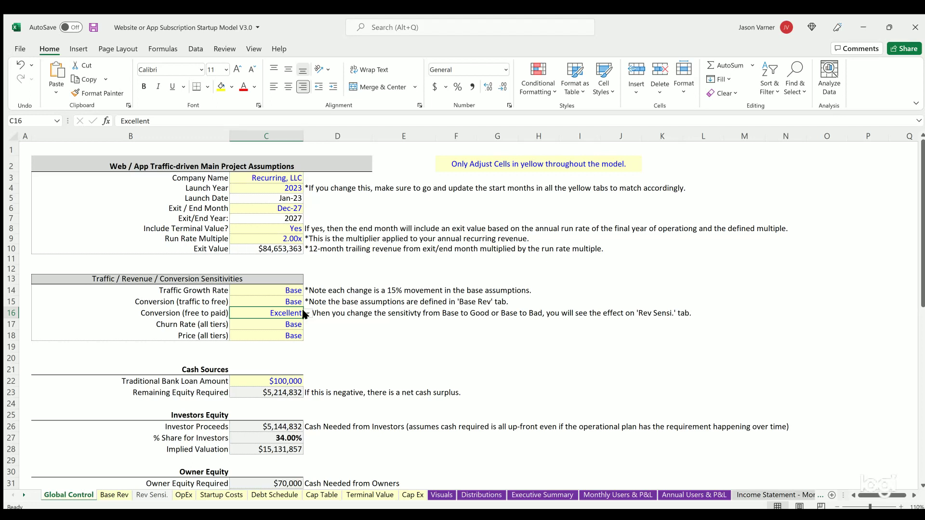
{"action": "left_click", "coordinate": [256, 350]}
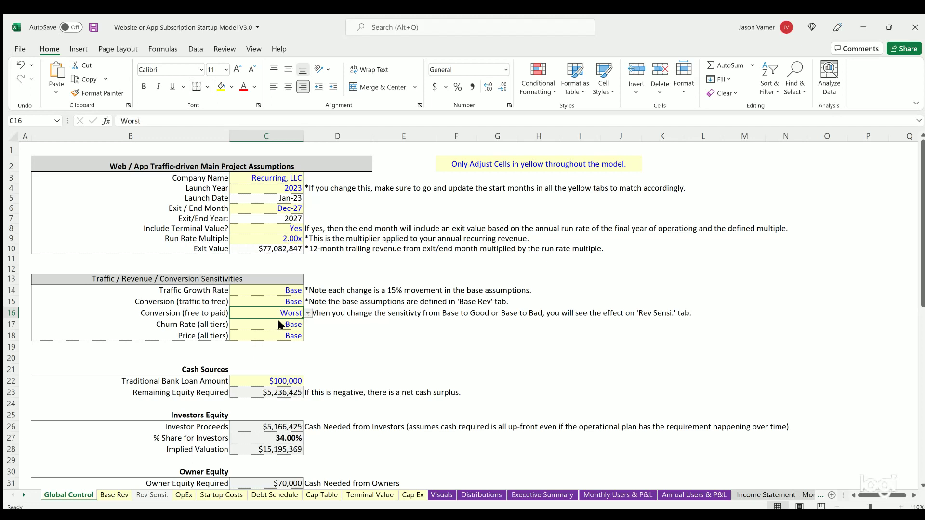
{"action": "left_click", "coordinate": [270, 336]}
Review the five sensitivity selectors and set the Traffic Growth Rate to Excellent.
{"action": "left_click", "coordinate": [270, 286]}
{"action": "left_click_drag", "start_coordinate": [266, 300], "coordinate": [269, 323]}
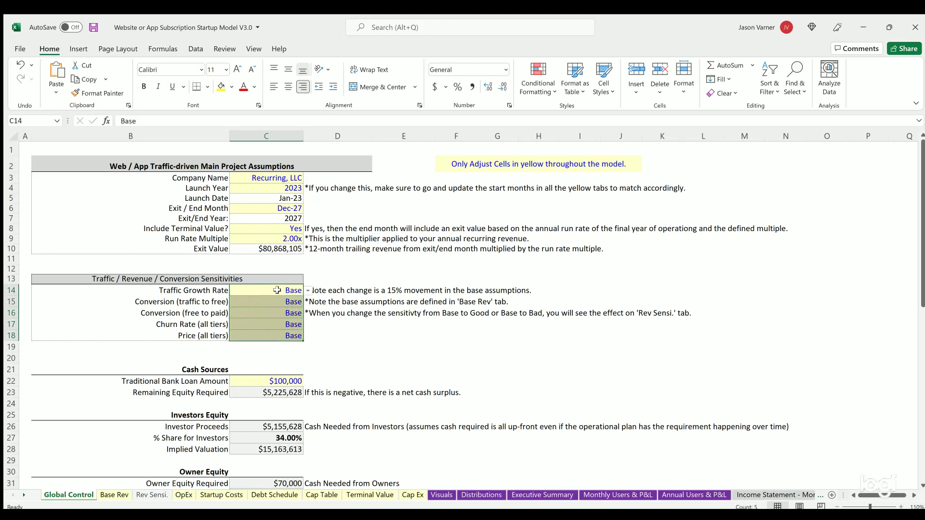
{"action": "left_click", "coordinate": [285, 290]}
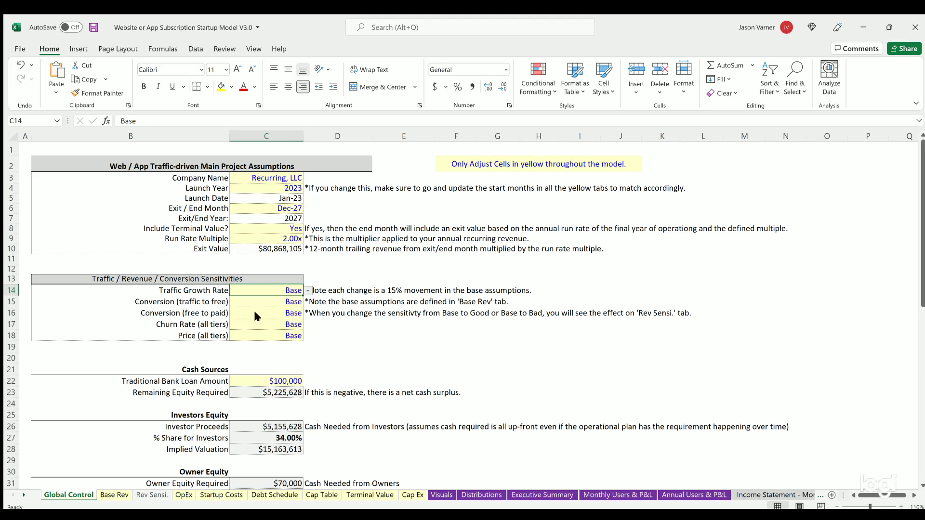
{"action": "left_click", "coordinate": [283, 299]}
{"action": "left_click", "coordinate": [285, 300]}
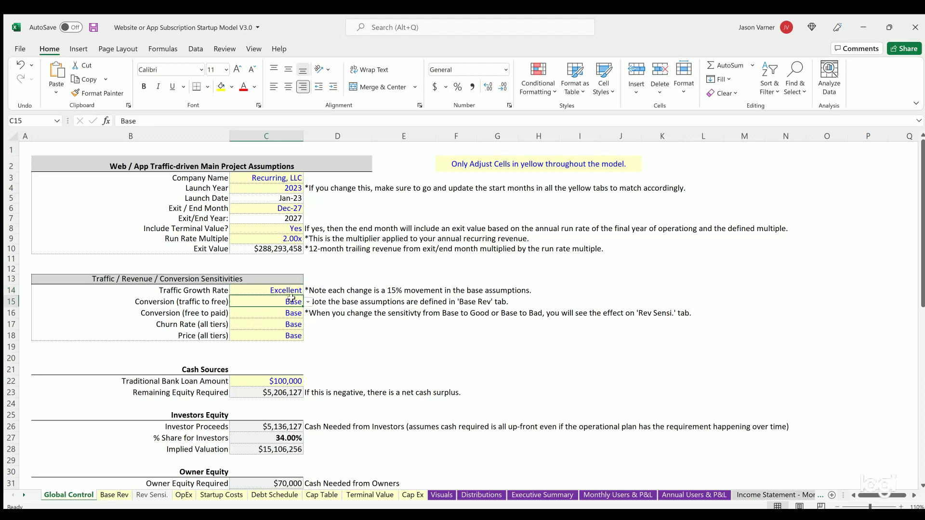
Set both Conversion sensitivities, the Churn Rate and the Price (all tiers) to Excellent.
{"action": "left_click", "coordinate": [308, 302]}
{"action": "left_click", "coordinate": [282, 308]}
{"action": "left_click", "coordinate": [283, 311]}
{"action": "left_click", "coordinate": [277, 320]}
{"action": "left_click", "coordinate": [293, 323]}
{"action": "left_click", "coordinate": [307, 324]}
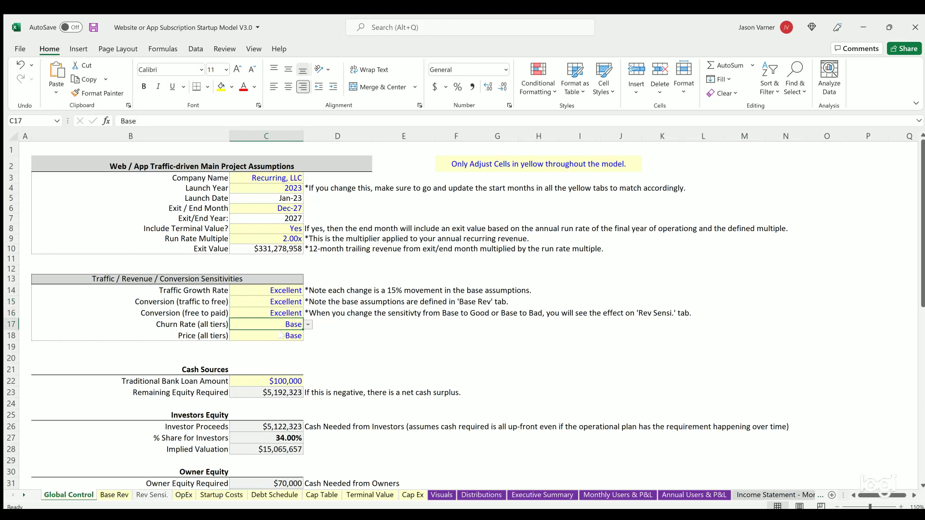
{"action": "left_click", "coordinate": [278, 330]}
{"action": "left_click", "coordinate": [280, 333]}
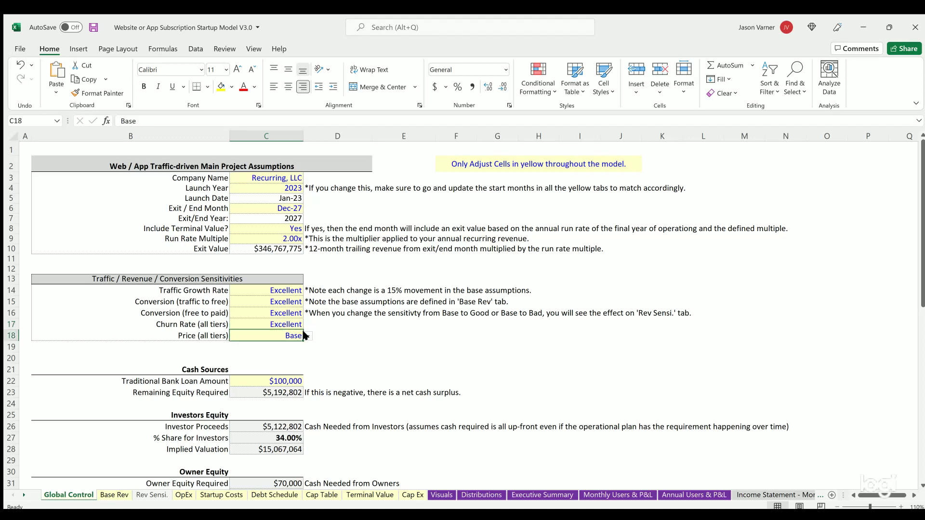
{"action": "left_click", "coordinate": [281, 339]}
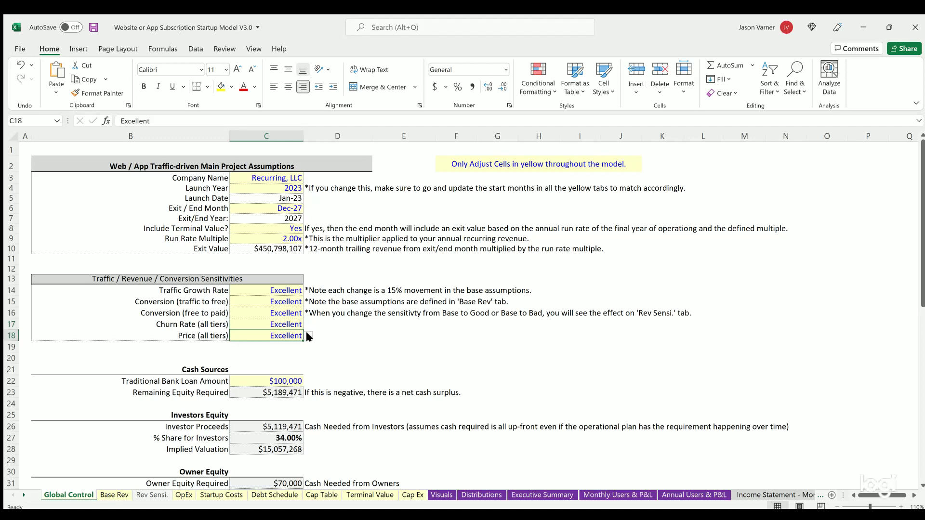
Try Worst for the Price (all tiers) sensitivity, then return it and the churn and conversion sensitivities to Base.
{"action": "left_click", "coordinate": [262, 373]}
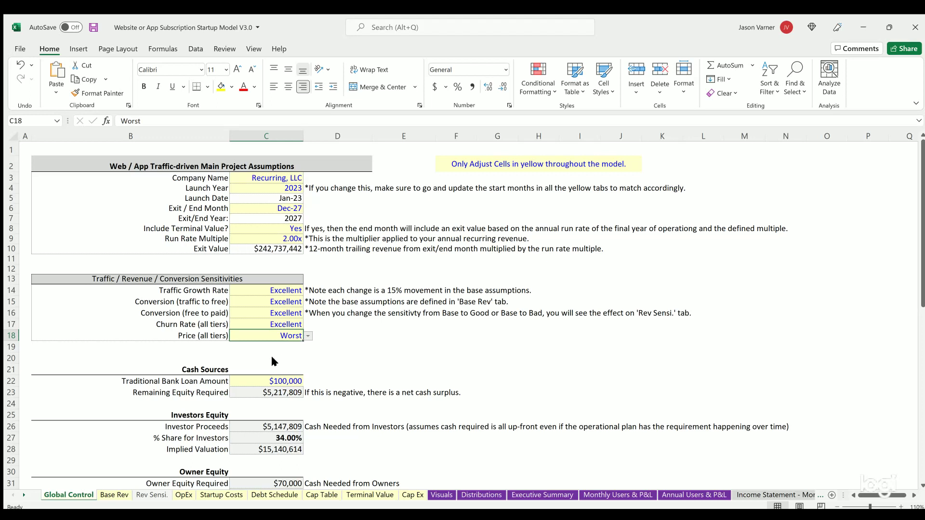
{"action": "left_click", "coordinate": [272, 358]}
{"action": "left_click_drag", "start_coordinate": [302, 340], "coordinate": [297, 292]}
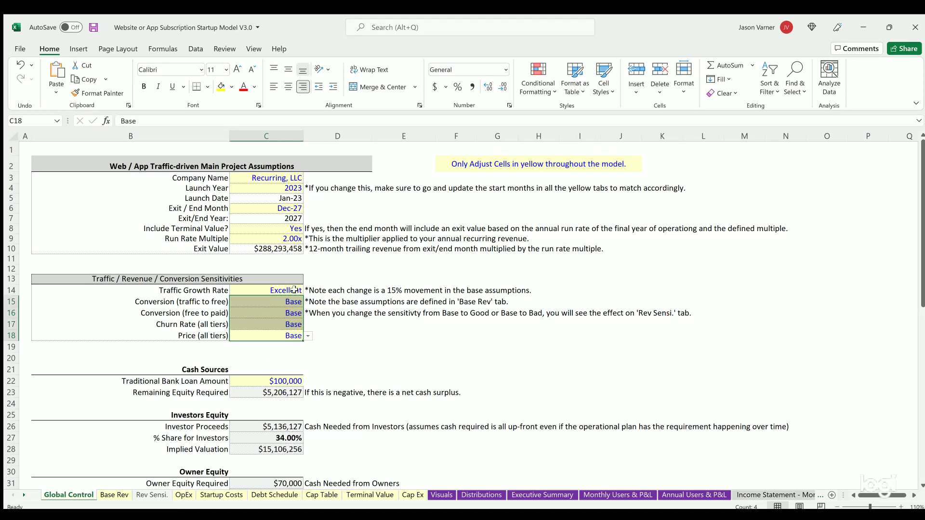
Save the workbook and set the Traffic Growth Rate sensitivity back to Base.
{"action": "left_click", "coordinate": [18, 60]}
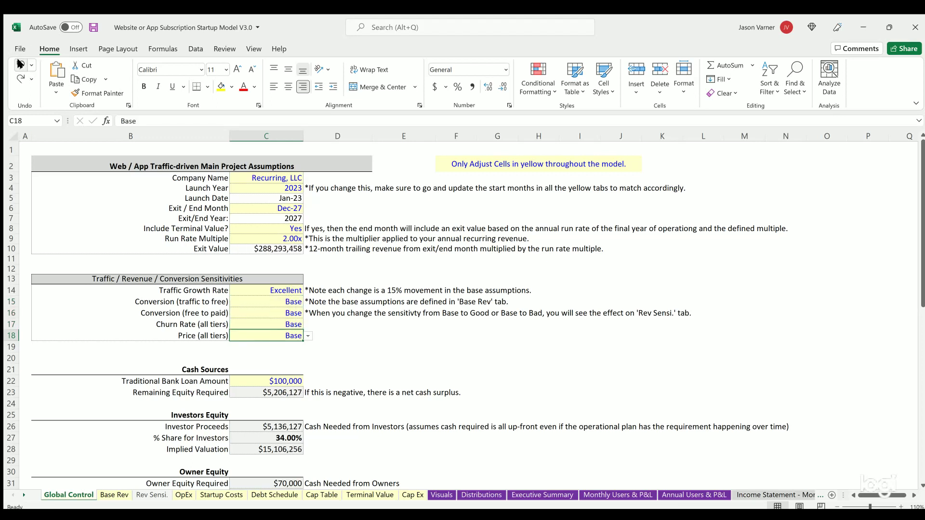
{"action": "left_click", "coordinate": [93, 27]}
{"action": "key", "text": "Up"}
{"action": "key", "text": "Up"}
{"action": "key", "text": "Up"}
{"action": "key", "text": "Up"}
{"action": "left_click_drag", "start_coordinate": [204, 294], "coordinate": [184, 331]}
{"action": "left_click_drag", "start_coordinate": [277, 289], "coordinate": [270, 303]}
{"action": "left_click", "coordinate": [269, 303]}
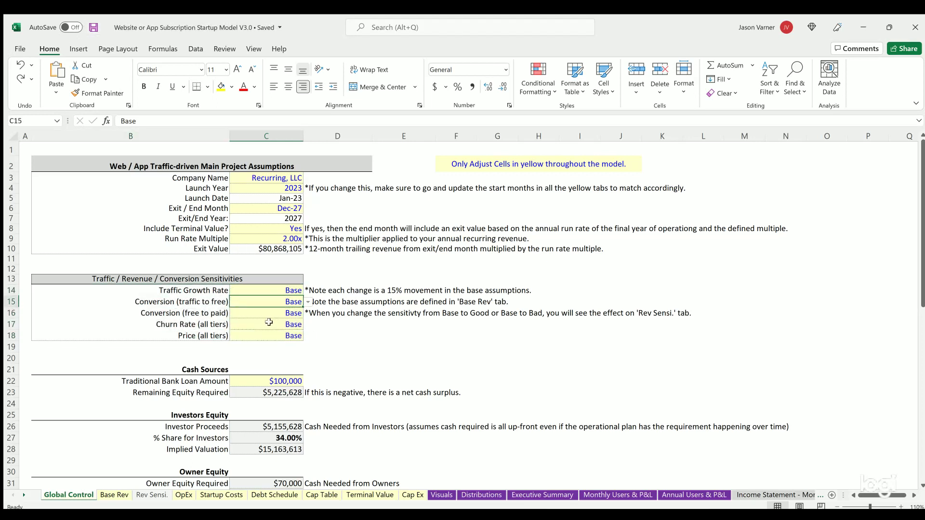
Read the note beside the Traffic Growth Rate on how much each sensitivity change moves the base assumptions.
{"action": "left_click", "coordinate": [357, 335]}
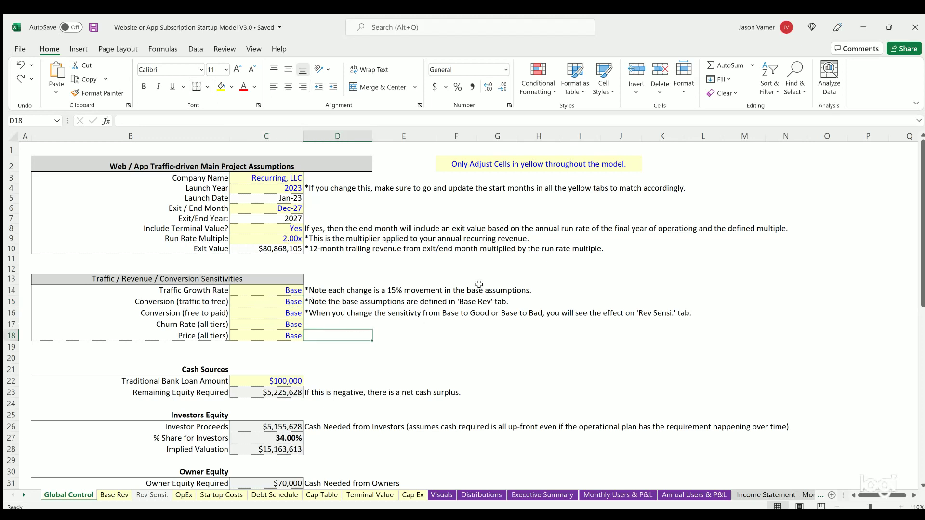
{"action": "left_click", "coordinate": [327, 290]}
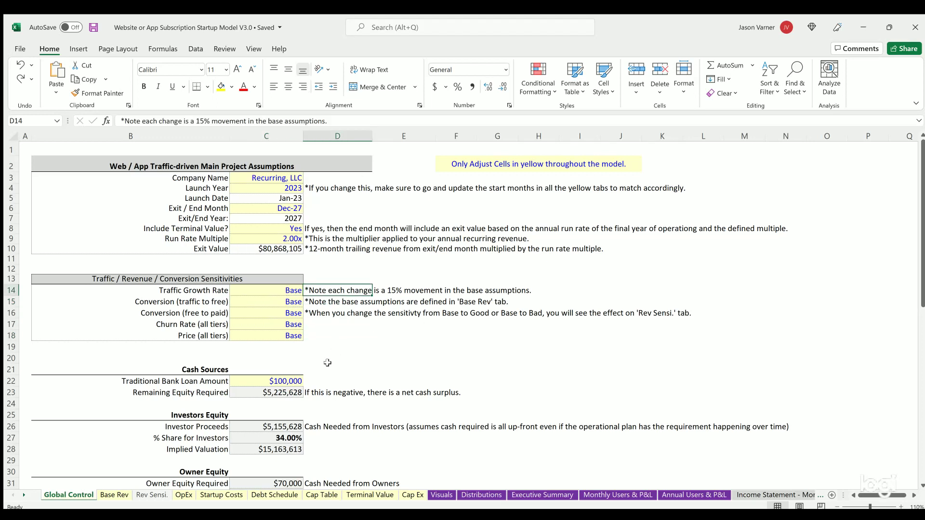
{"action": "left_click", "coordinate": [331, 368]}
Examine the bank loan amount, Remaining Equity Required, investor and owner equity figures, and the tax rates.
{"action": "scroll", "coordinate": [282, 298], "scroll_direction": "down", "scroll_amount": 4}
{"action": "left_click_drag", "start_coordinate": [282, 259], "coordinate": [193, 258]}
{"action": "left_click", "coordinate": [253, 254]}
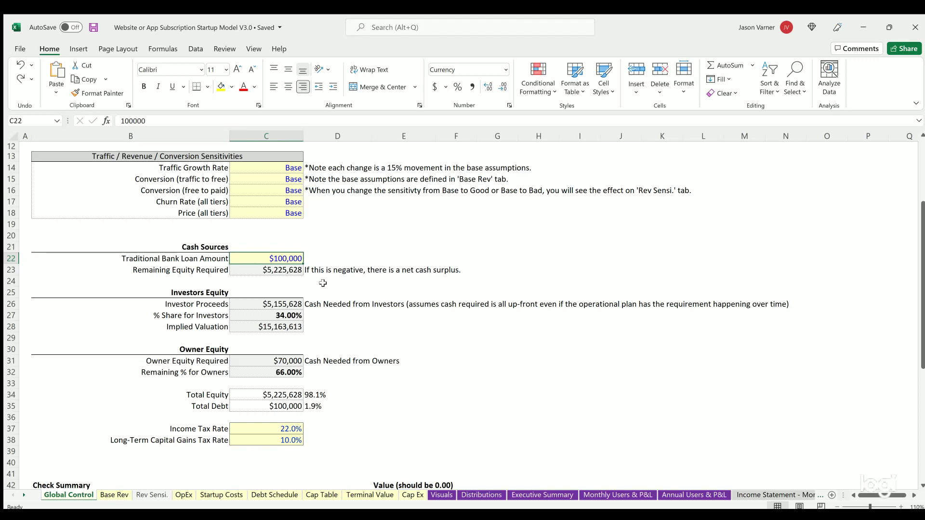
{"action": "left_click_drag", "start_coordinate": [272, 265], "coordinate": [164, 267]}
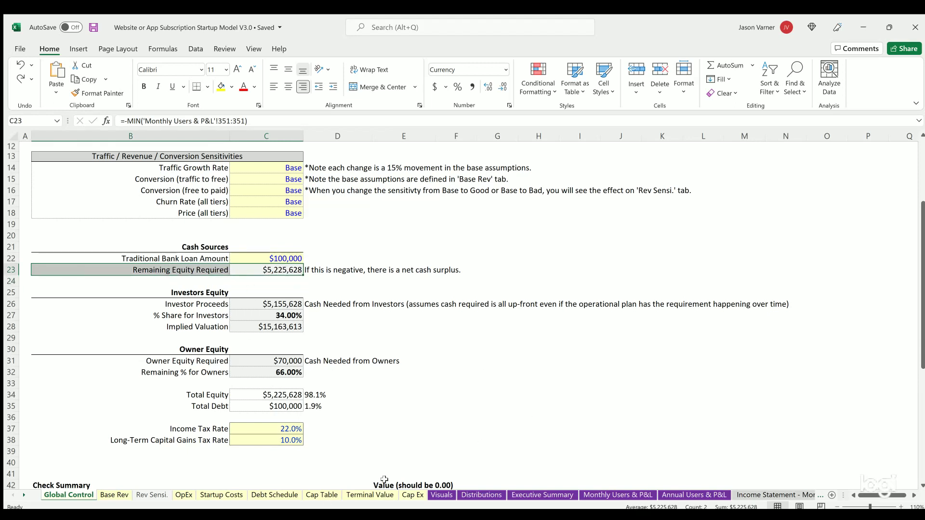
{"action": "left_click", "coordinate": [271, 267]}
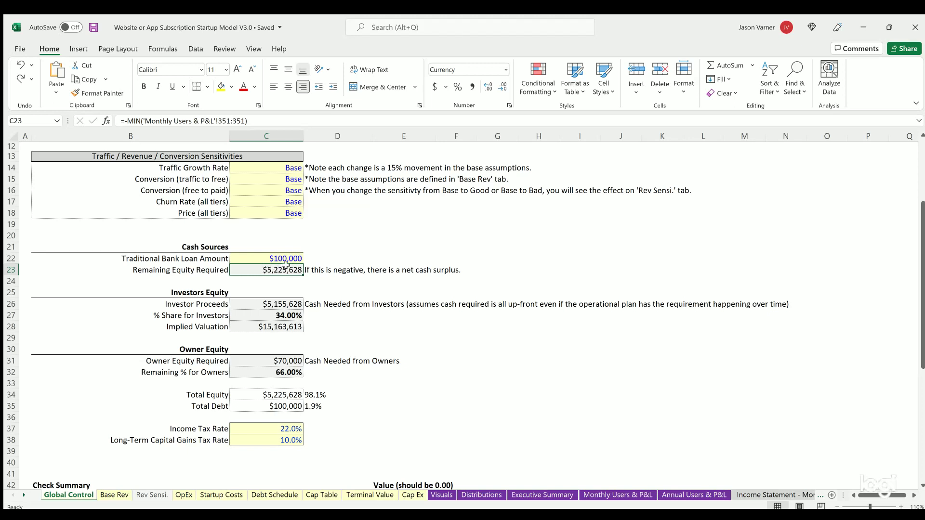
{"action": "left_click_drag", "start_coordinate": [275, 300], "coordinate": [277, 406]}
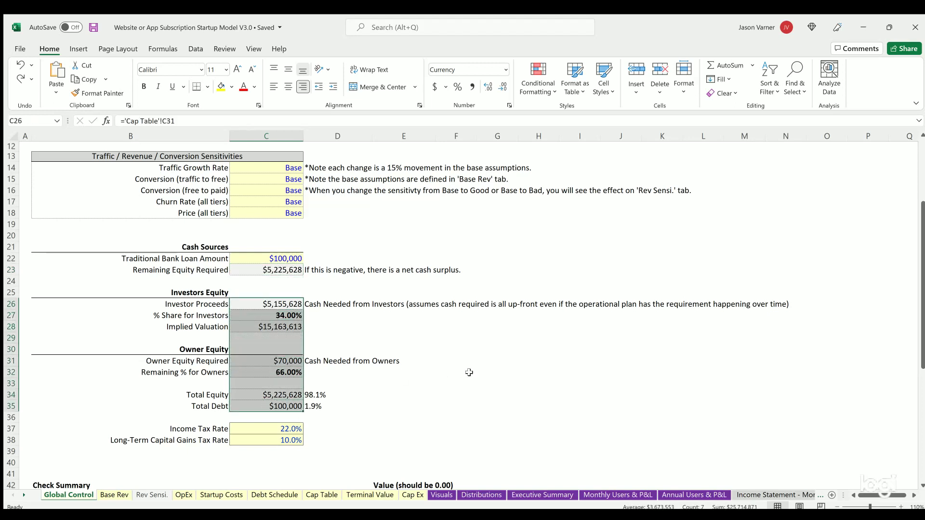
{"action": "left_click", "coordinate": [469, 372]}
{"action": "scroll", "coordinate": [353, 331], "scroll_direction": "down", "scroll_amount": 4}
{"action": "left_click", "coordinate": [256, 310]}
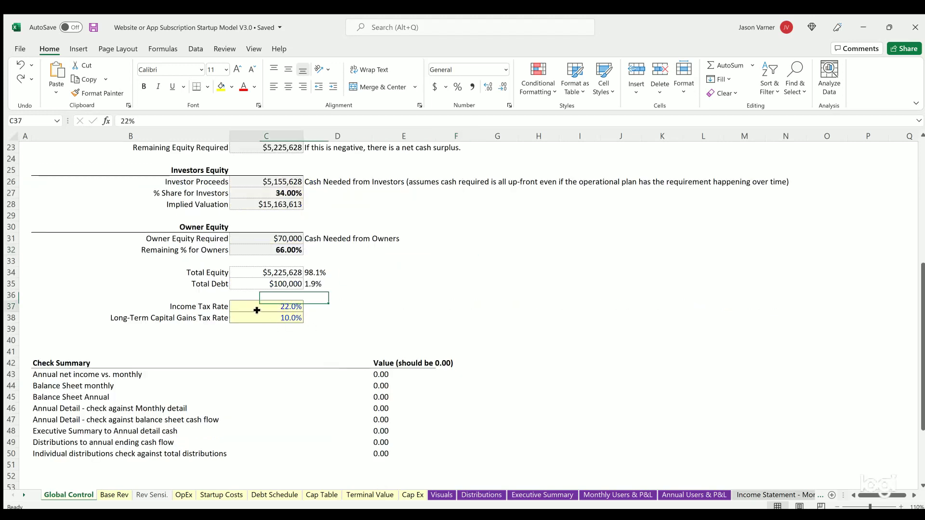
Review each line of the Check Summary, from annual net income to the individual distributions check and its formula.
{"action": "left_click_drag", "start_coordinate": [60, 358], "coordinate": [409, 448]}
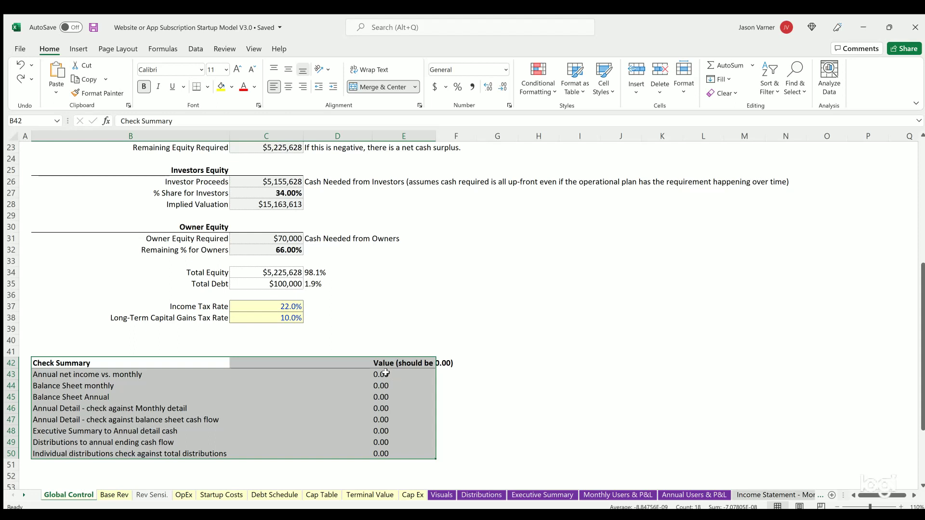
{"action": "left_click", "coordinate": [57, 373]}
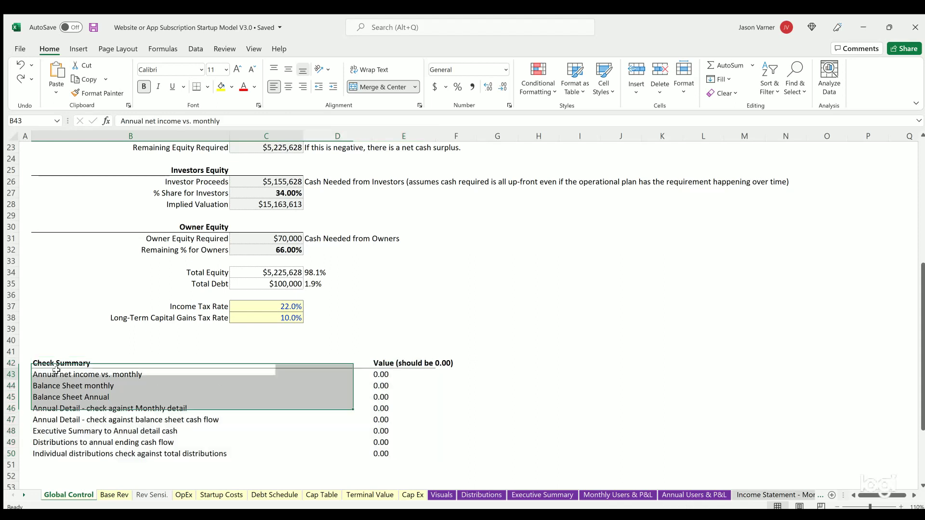
{"action": "left_click", "coordinate": [89, 383]}
{"action": "left_click", "coordinate": [92, 394]}
{"action": "left_click_drag", "start_coordinate": [92, 382], "coordinate": [381, 394]}
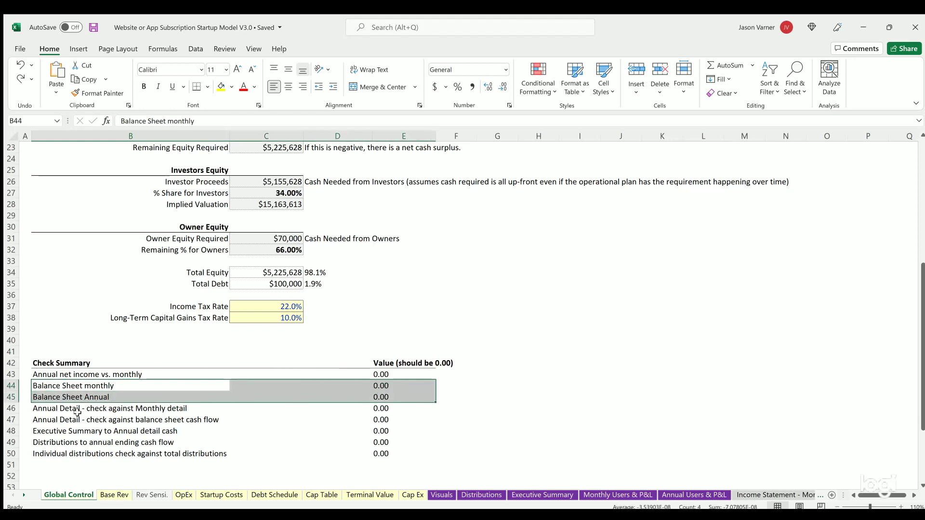
{"action": "left_click", "coordinate": [73, 408]}
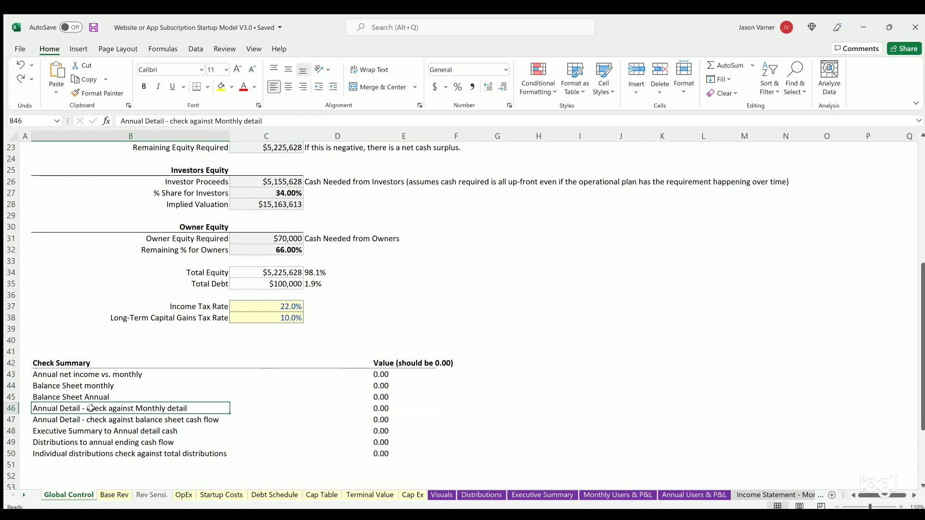
{"action": "left_click", "coordinate": [77, 419]}
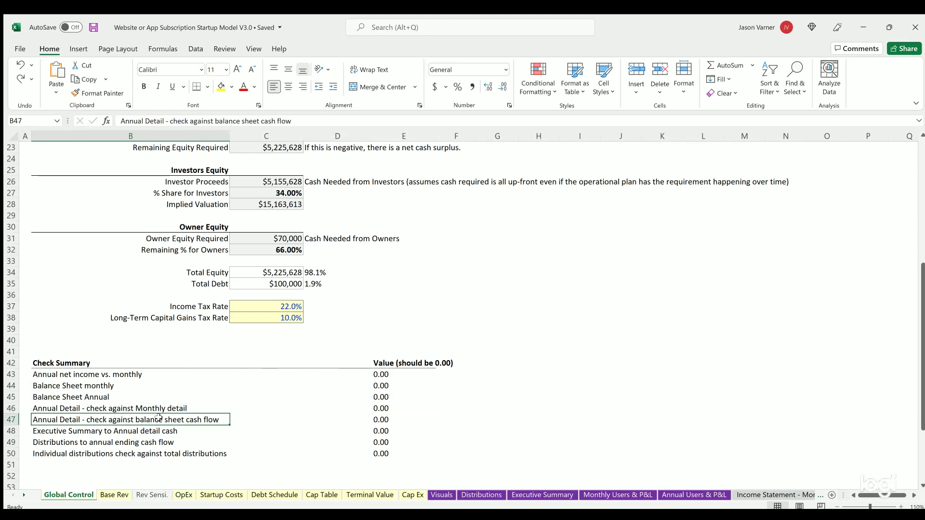
{"action": "left_click", "coordinate": [83, 426]}
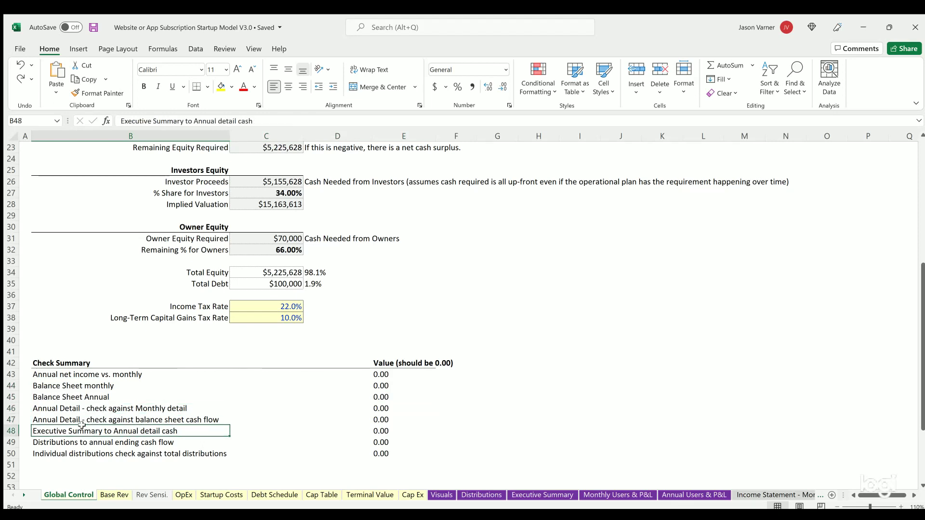
{"action": "left_click", "coordinate": [92, 441]}
{"action": "left_click", "coordinate": [89, 451]}
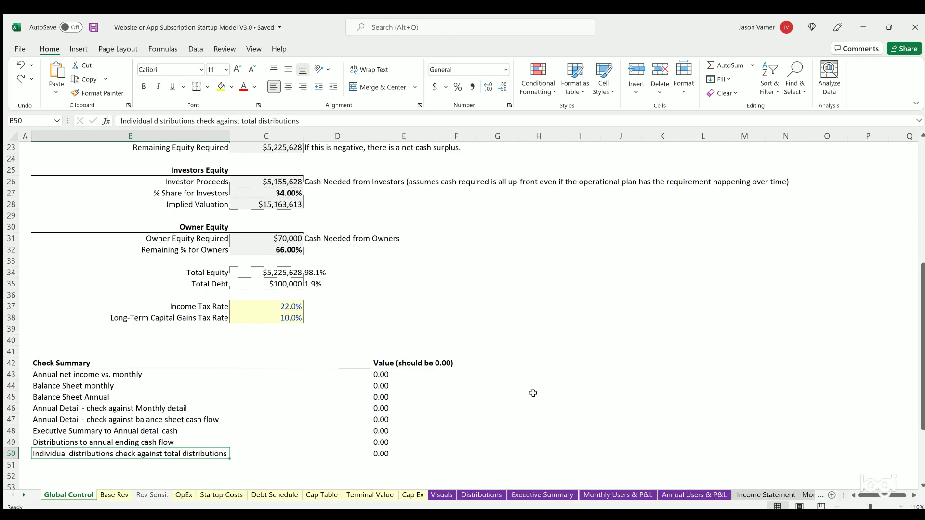
{"action": "left_click", "coordinate": [376, 452]}
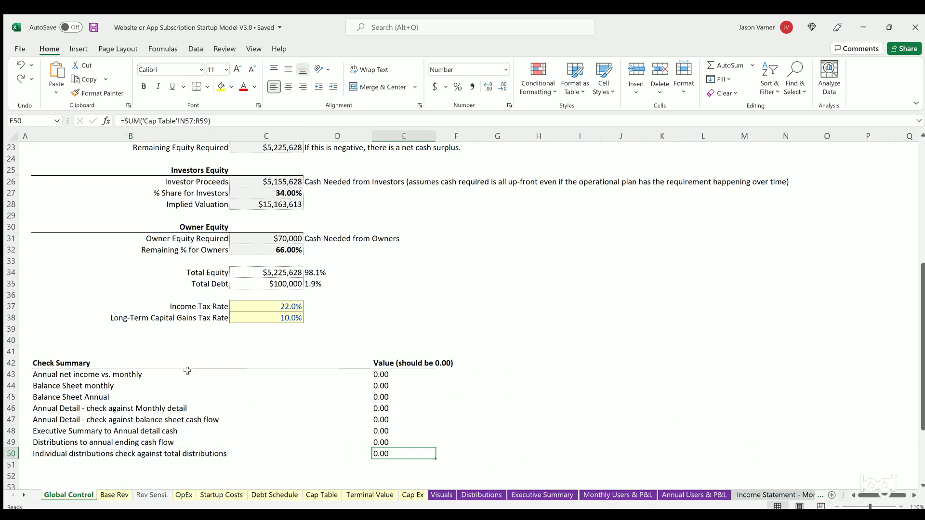
Go to the Base Rev sheet and examine the Start Month, the Monthly Traffic on Start Month and the yearly growth rates.
{"action": "scroll", "coordinate": [178, 365], "scroll_direction": "up", "scroll_amount": 7}
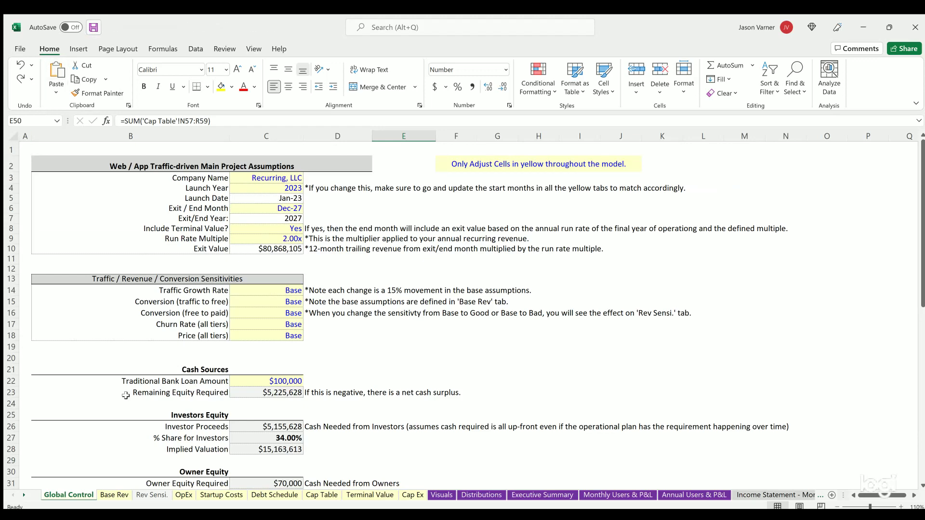
{"action": "left_click", "coordinate": [114, 494]}
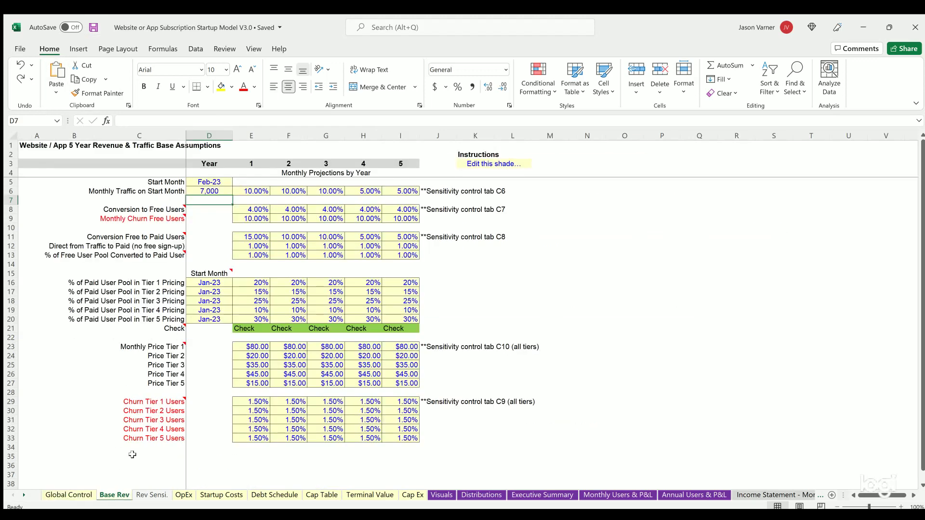
{"action": "left_click", "coordinate": [212, 179]}
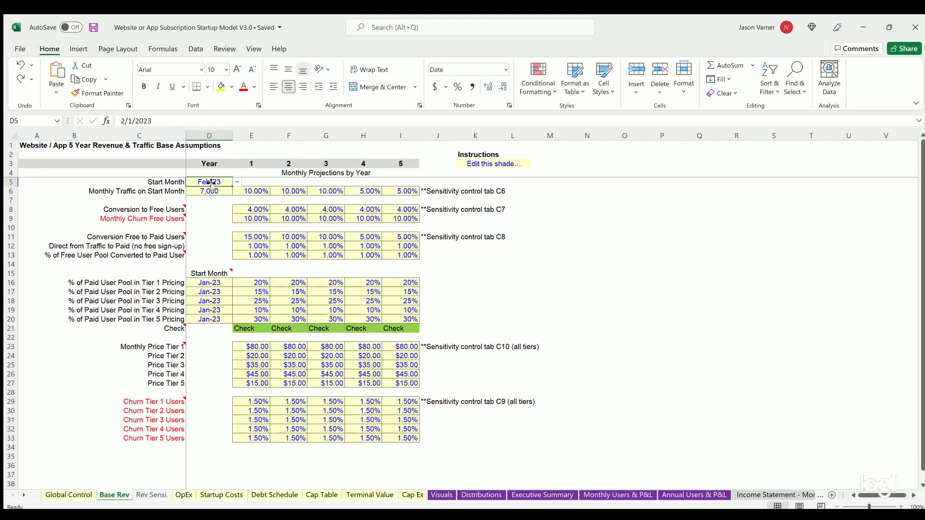
{"action": "left_click", "coordinate": [209, 188]}
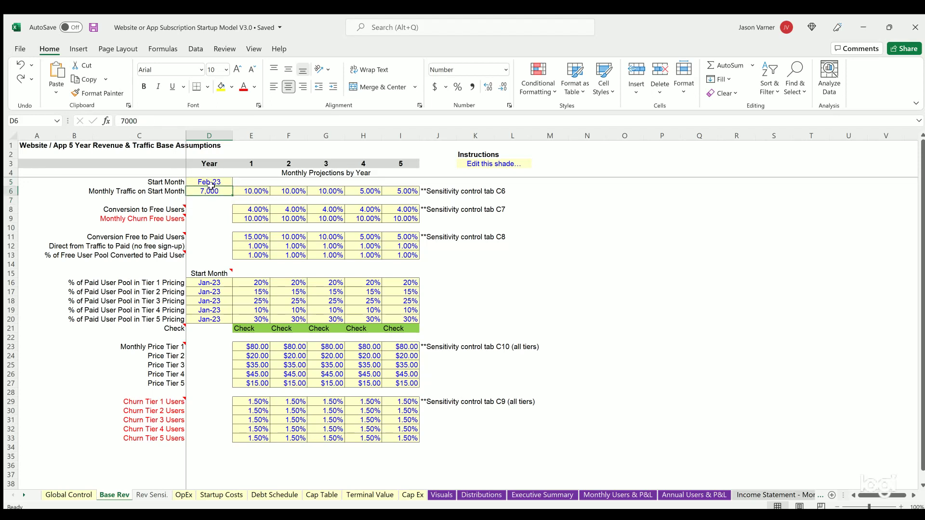
{"action": "left_click", "coordinate": [251, 189]}
{"action": "left_click", "coordinate": [289, 189]}
{"action": "left_click", "coordinate": [327, 188]}
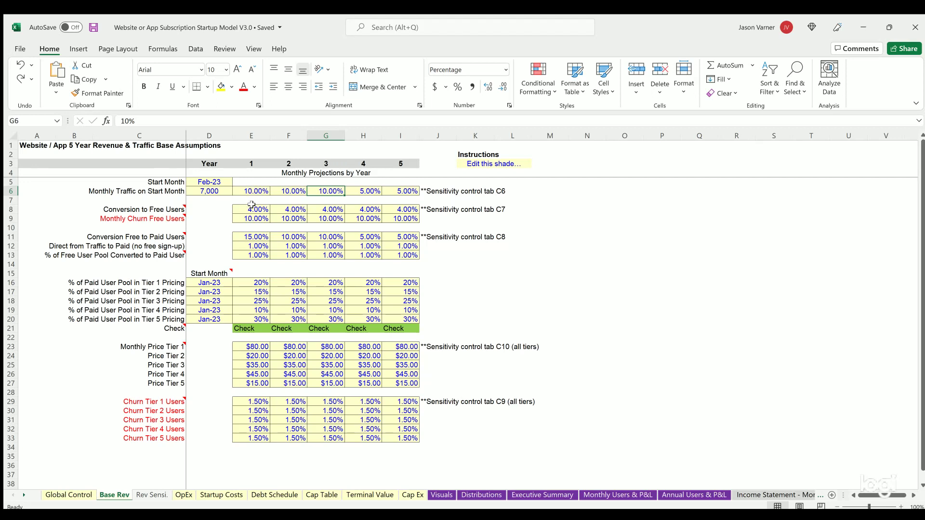
Examine the five-year rates for conversion to free users, free-user churn, free-to-paid conversion, direct-to-paid traffic and free user pool conversion.
{"action": "left_click_drag", "start_coordinate": [251, 204], "coordinate": [301, 207]}
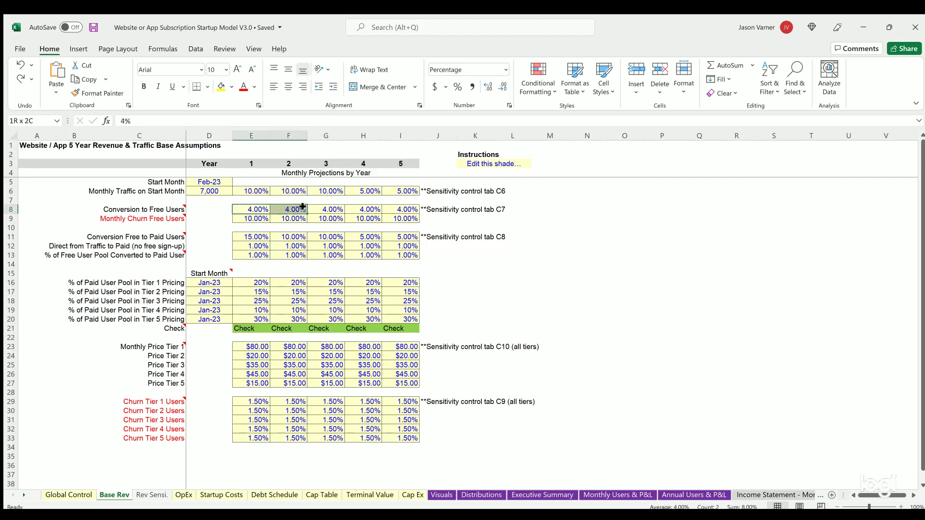
{"action": "left_click_drag", "start_coordinate": [310, 206], "coordinate": [418, 210]}
{"action": "left_click_drag", "start_coordinate": [260, 218], "coordinate": [408, 219]}
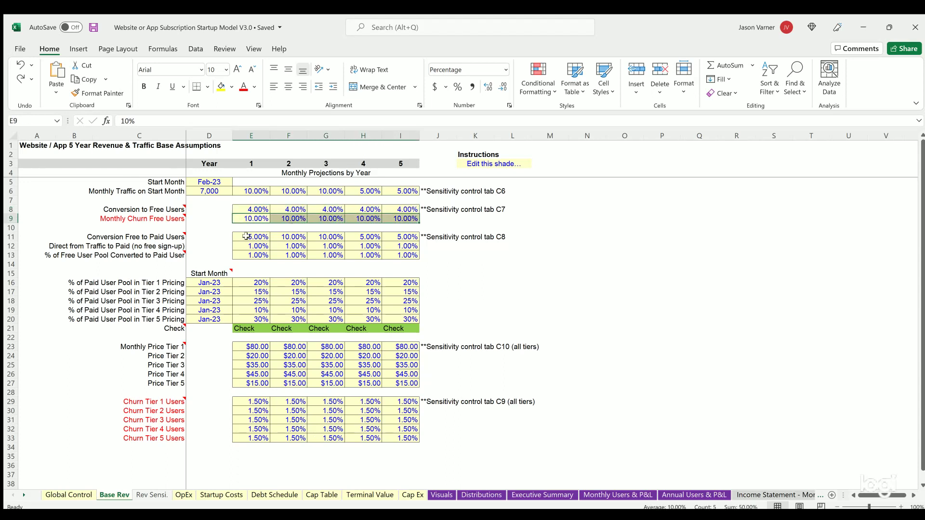
{"action": "left_click_drag", "start_coordinate": [251, 236], "coordinate": [391, 232]}
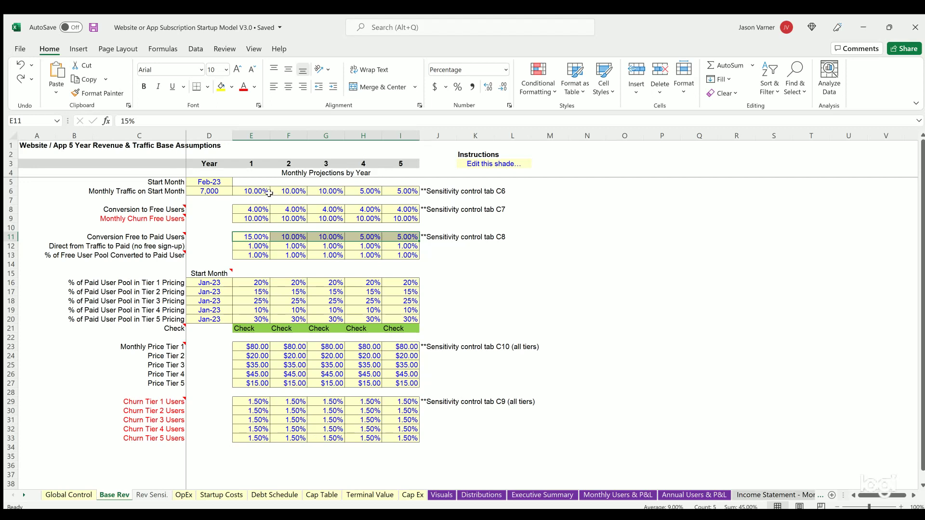
{"action": "left_click_drag", "start_coordinate": [256, 244], "coordinate": [409, 246]}
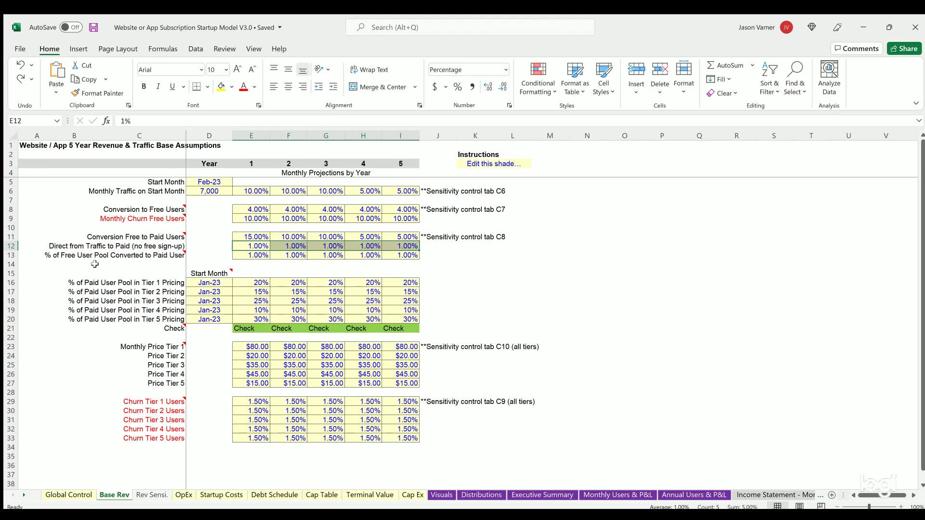
{"action": "left_click_drag", "start_coordinate": [251, 254], "coordinate": [398, 248]}
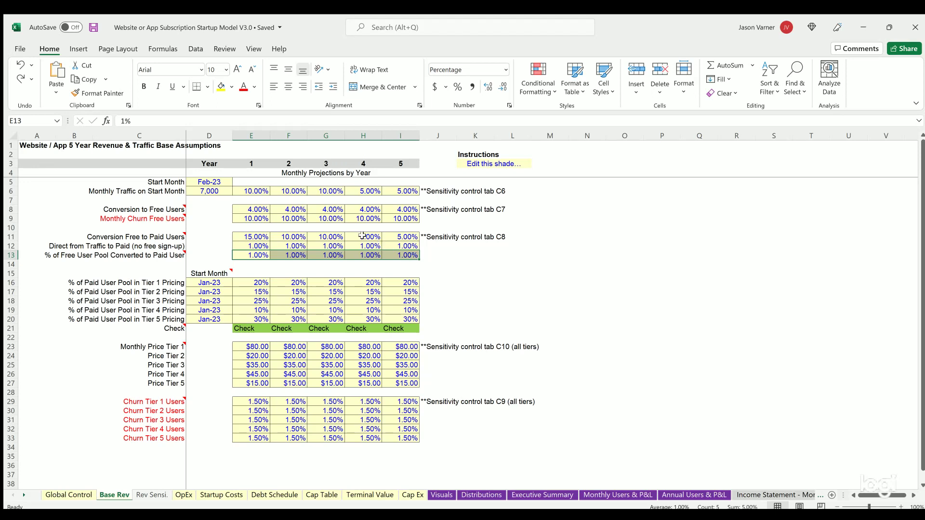
{"action": "left_click_drag", "start_coordinate": [253, 234], "coordinate": [402, 236]}
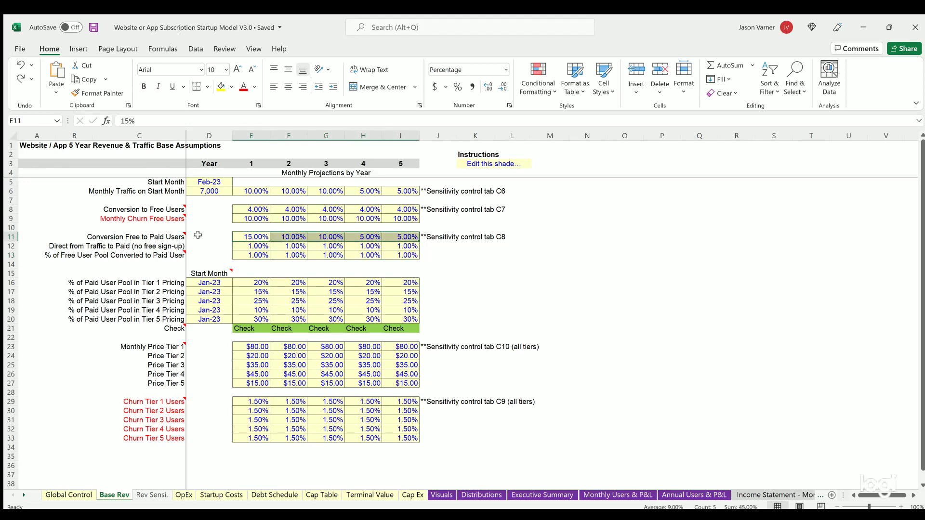
{"action": "left_click", "coordinate": [252, 233]}
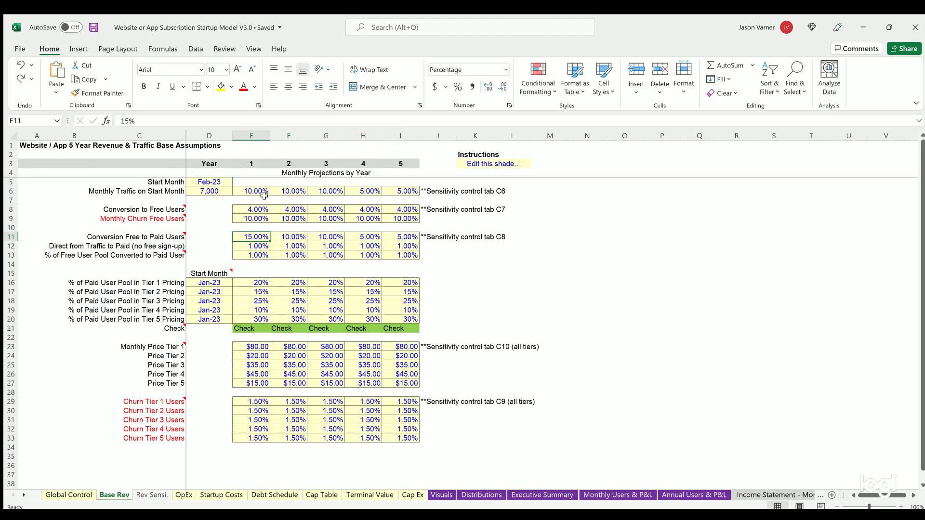
{"action": "left_click_drag", "start_coordinate": [249, 252], "coordinate": [387, 252]}
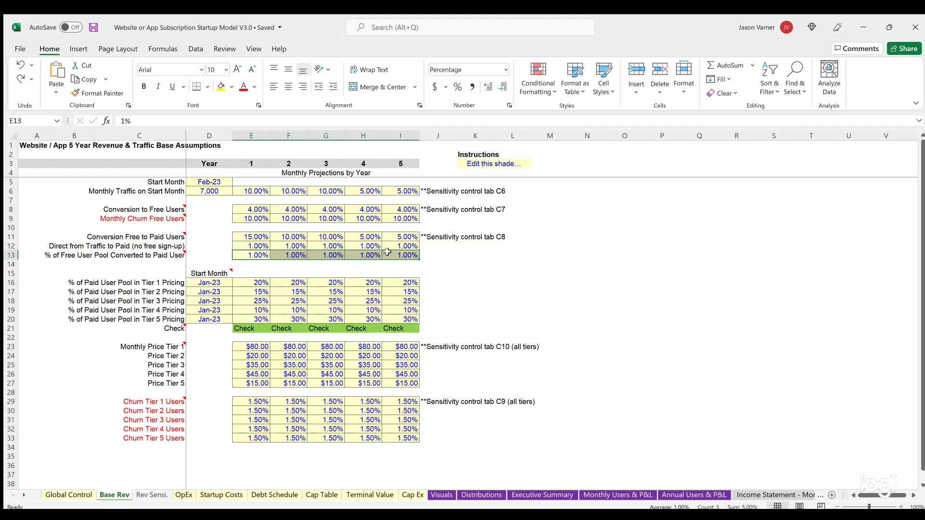
Examine the free user pool conversion rates and the Year 1 split of paid users across the five pricing tiers.
{"action": "left_click", "coordinate": [256, 252]}
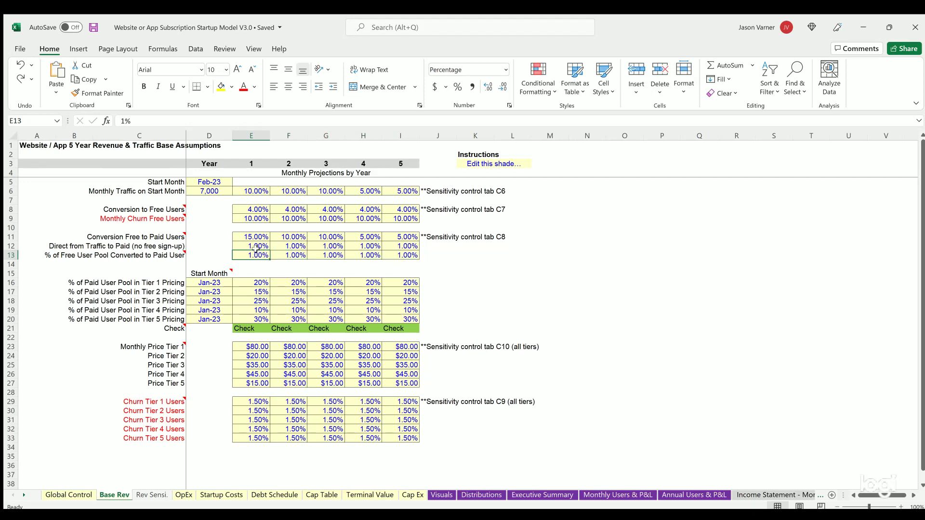
{"action": "left_click", "coordinate": [293, 251]}
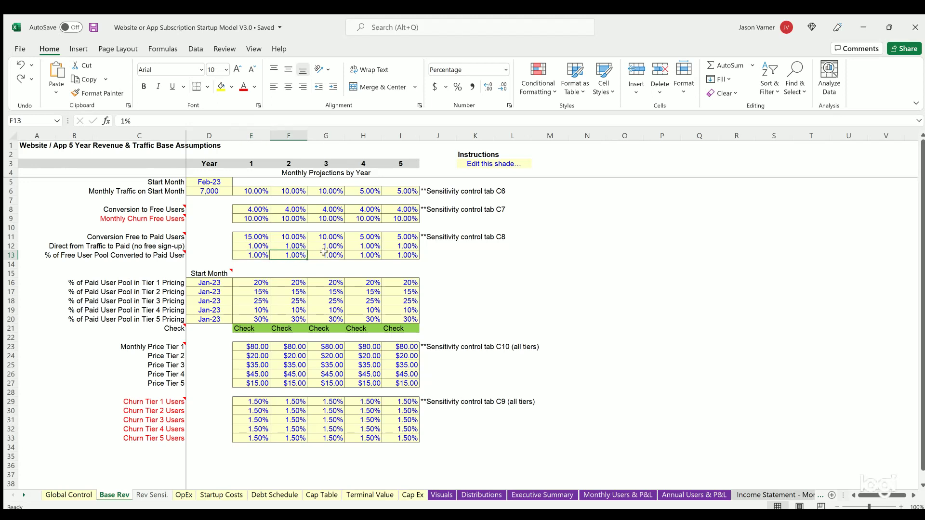
{"action": "left_click_drag", "start_coordinate": [250, 278], "coordinate": [254, 316]}
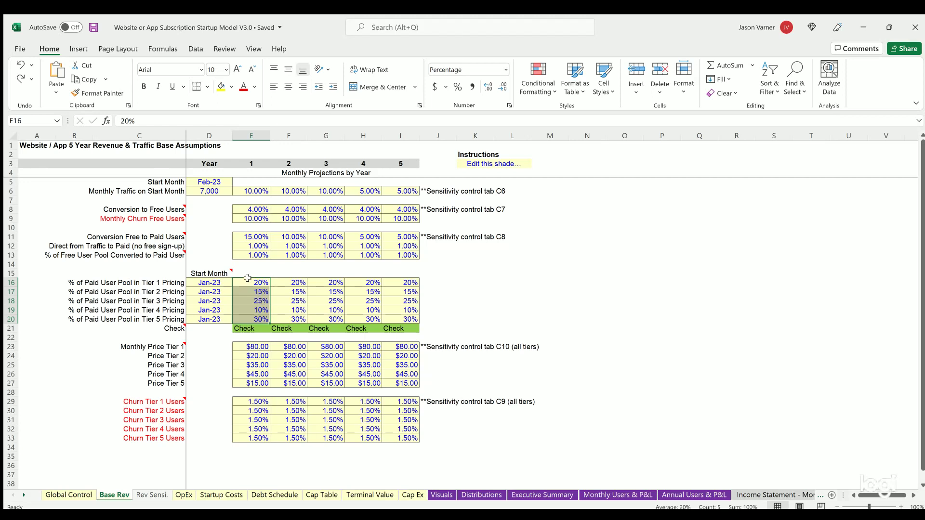
{"action": "left_click_drag", "start_coordinate": [247, 280], "coordinate": [242, 316]}
Examine the five-year monthly prices, the start months and the churn rates of the five pricing tiers.
{"action": "left_click_drag", "start_coordinate": [249, 344], "coordinate": [392, 382]}
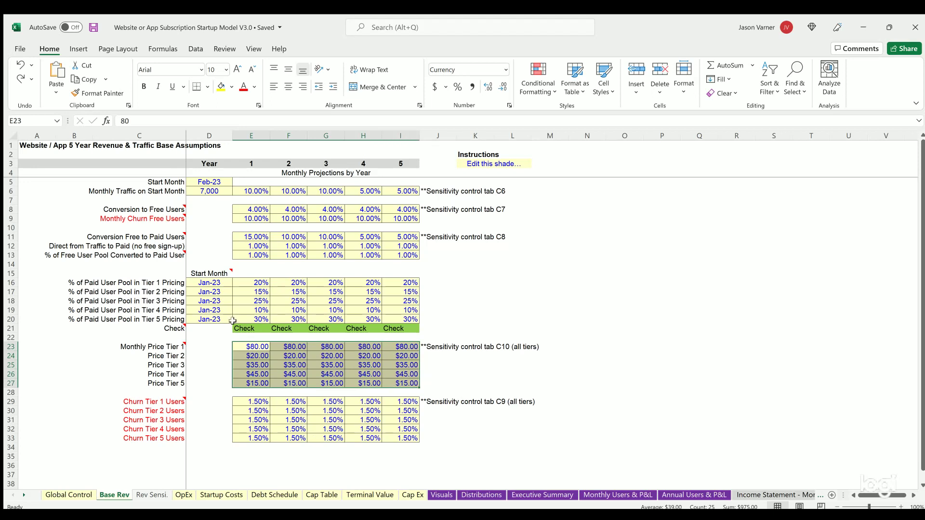
{"action": "left_click", "coordinate": [219, 285]}
{"action": "key", "text": "Down"}
{"action": "key", "text": "Down"}
{"action": "key", "text": "Down"}
{"action": "key", "text": "Down"}
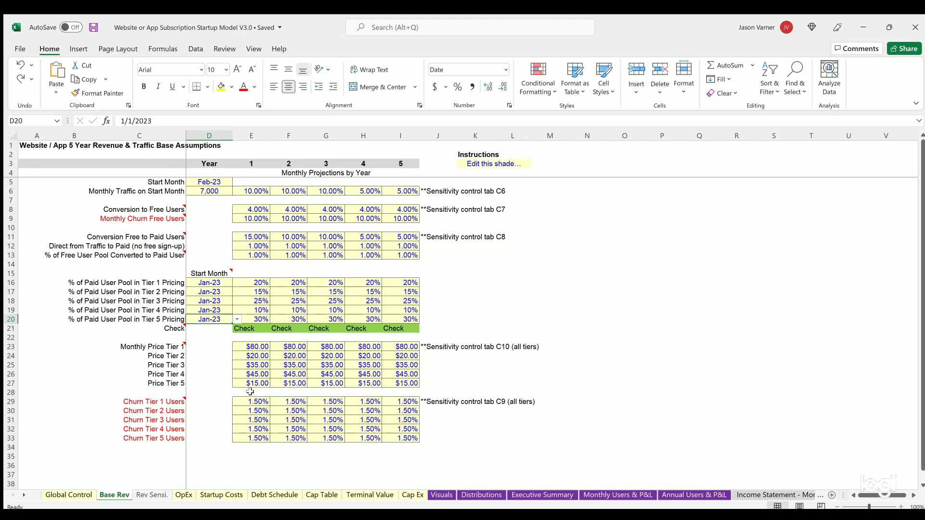
{"action": "left_click_drag", "start_coordinate": [250, 395], "coordinate": [388, 433]}
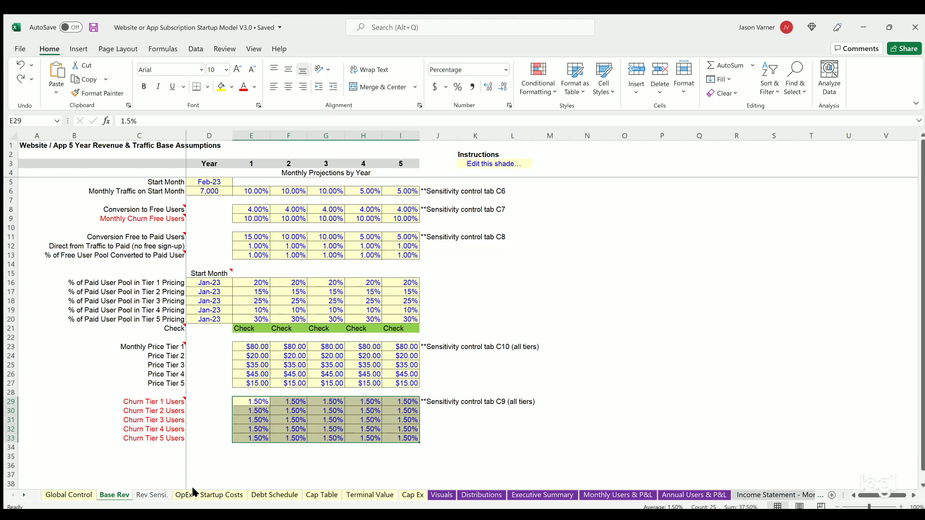
Review the sensitivity settings on Global Control and the matching assumptions on the Rev Sensi. sheet, and return to Base Rev.
{"action": "left_click", "coordinate": [72, 495]}
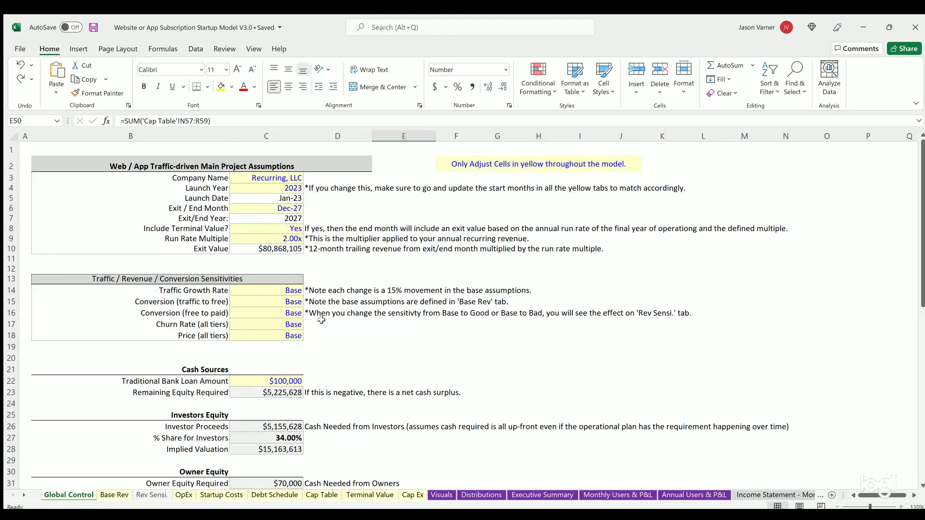
{"action": "left_click", "coordinate": [150, 494]}
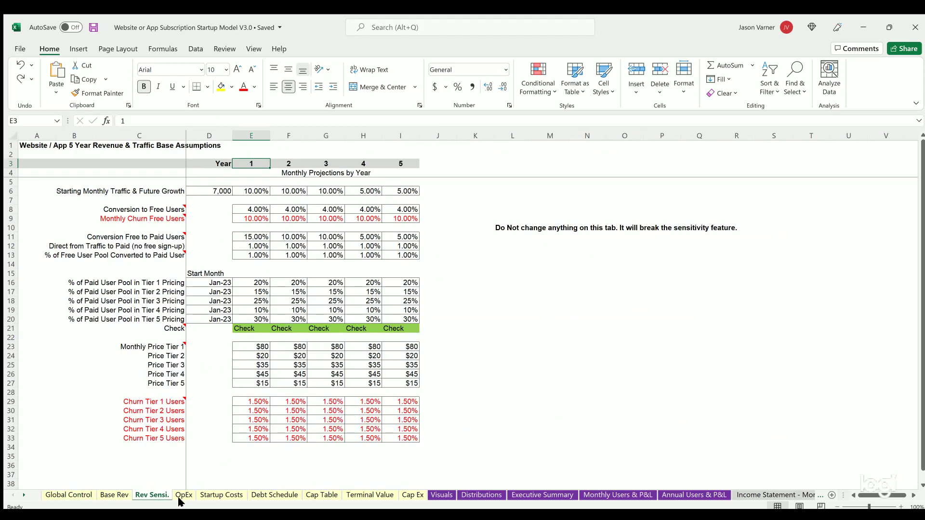
{"action": "left_click", "coordinate": [115, 496]}
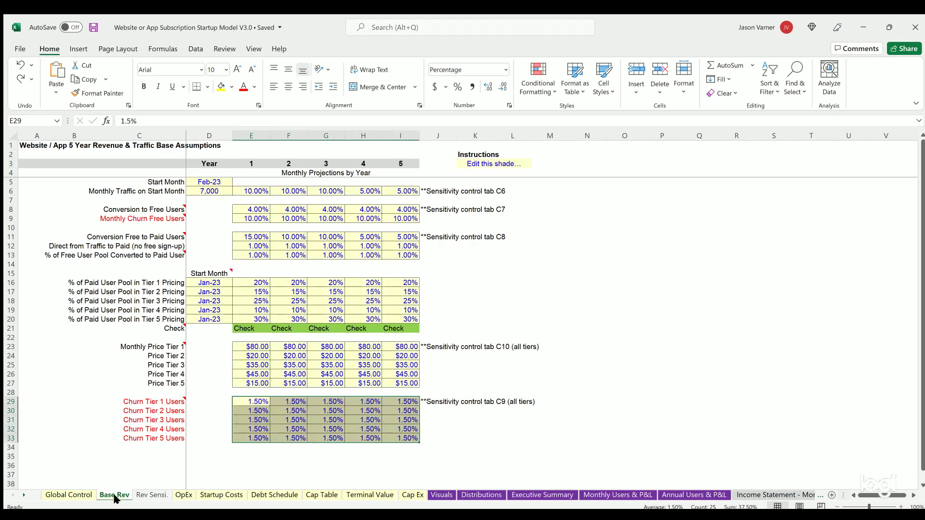
Go to the OpEx sheet and review the starting months and the S&M, G&A and R&D fixed cost sections.
{"action": "left_click", "coordinate": [183, 495]}
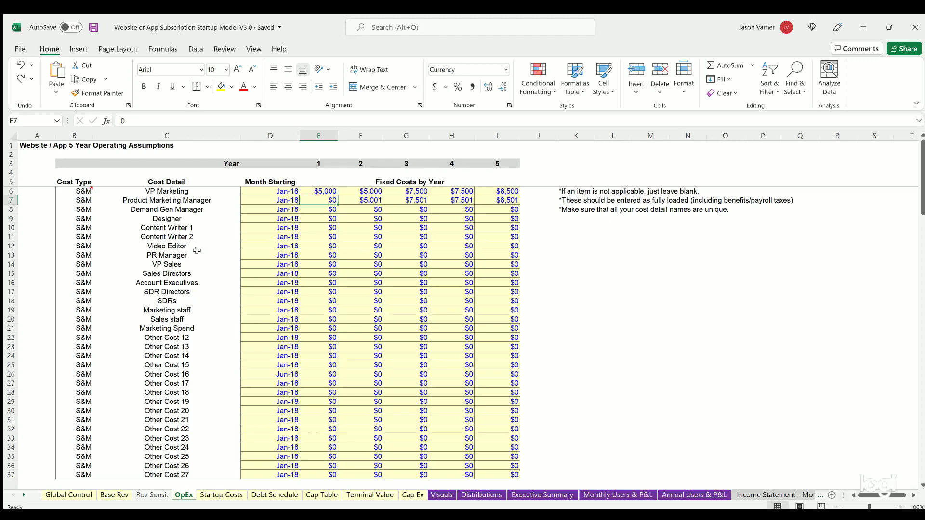
{"action": "left_click_drag", "start_coordinate": [277, 191], "coordinate": [277, 301]}
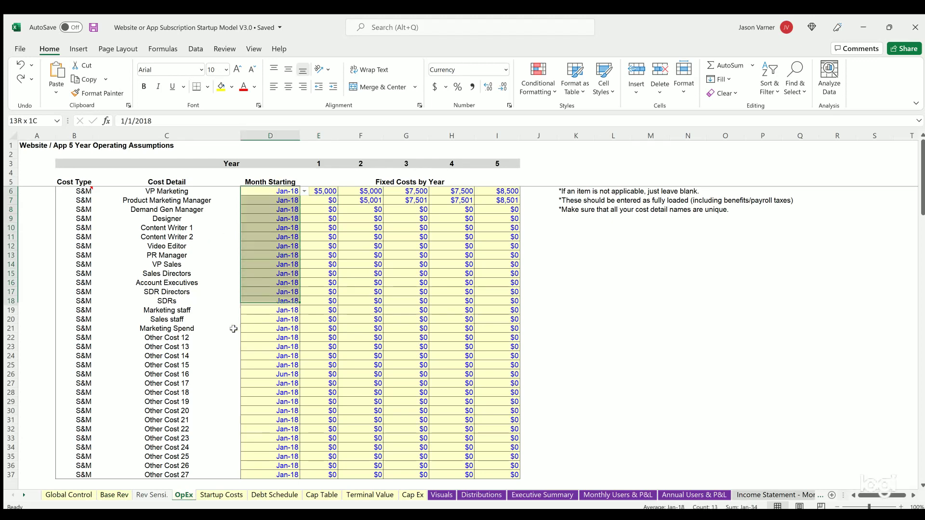
{"action": "scroll", "coordinate": [113, 272], "scroll_direction": "down", "scroll_amount": 11}
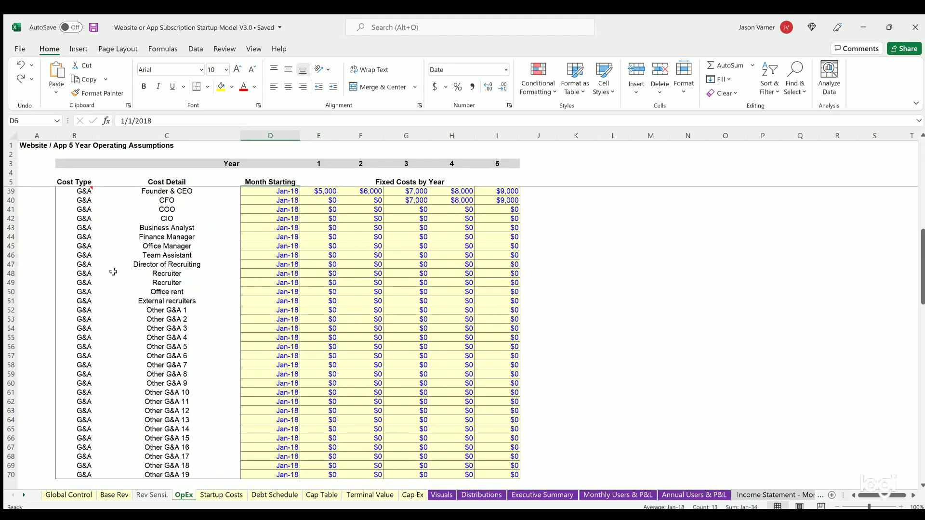
{"action": "scroll", "coordinate": [163, 269], "scroll_direction": "down", "scroll_amount": 15}
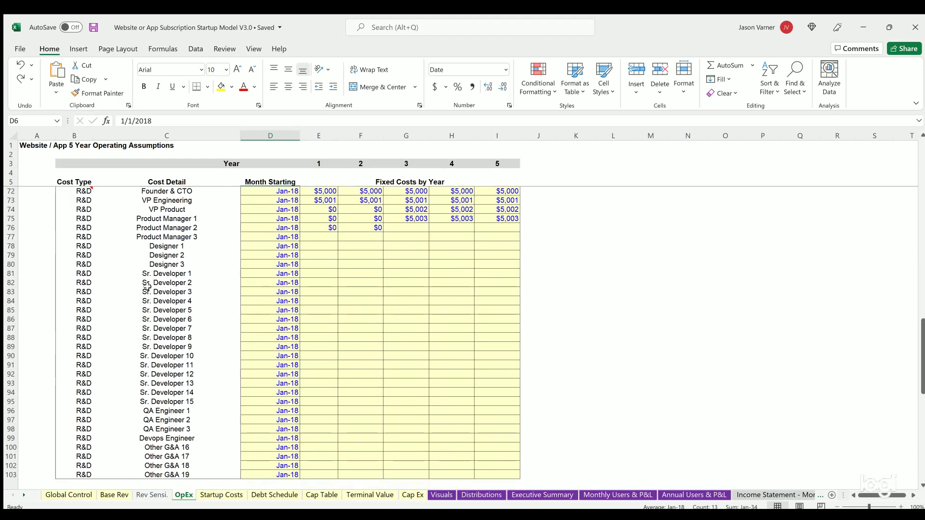
{"action": "scroll", "coordinate": [147, 288], "scroll_direction": "down", "scroll_amount": 7}
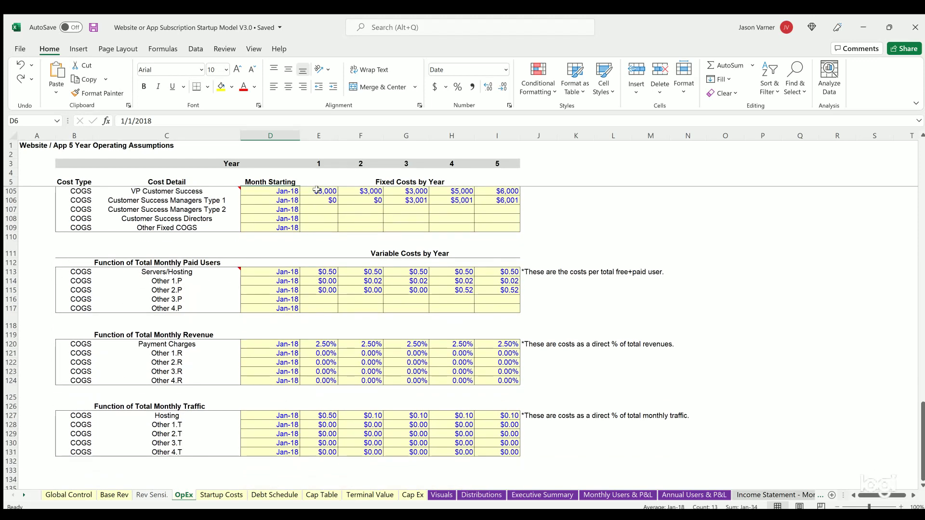
Examine the fixed COGS by year and the variable costs based on monthly paid users, revenue and traffic.
{"action": "left_click", "coordinate": [336, 192]}
{"action": "left_click_drag", "start_coordinate": [340, 192], "coordinate": [484, 226]}
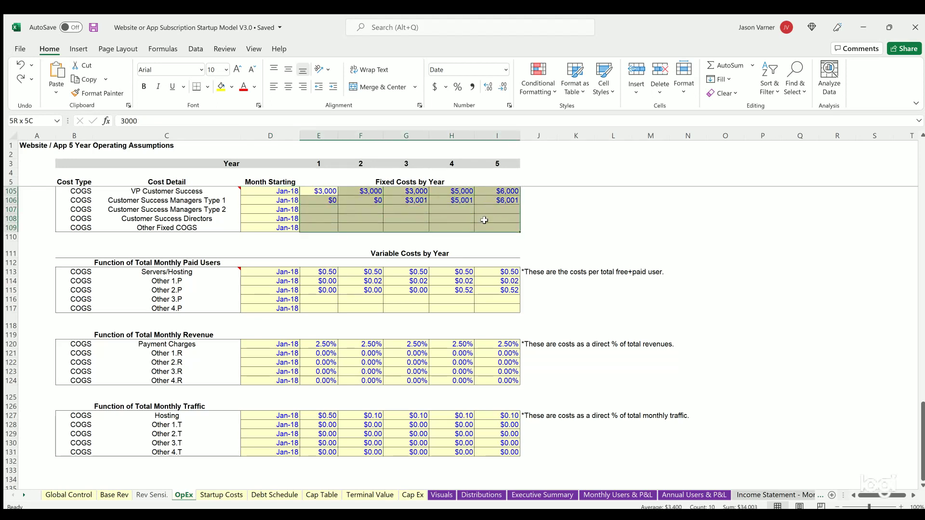
{"action": "left_click_drag", "start_coordinate": [325, 269], "coordinate": [499, 308]}
{"action": "left_click", "coordinate": [320, 344]}
{"action": "left_click_drag", "start_coordinate": [381, 353], "coordinate": [461, 382]}
{"action": "left_click", "coordinate": [328, 415]}
{"action": "left_click_drag", "start_coordinate": [352, 420], "coordinate": [501, 452]}
{"action": "scroll", "coordinate": [369, 357], "scroll_direction": "up", "scroll_amount": 20}
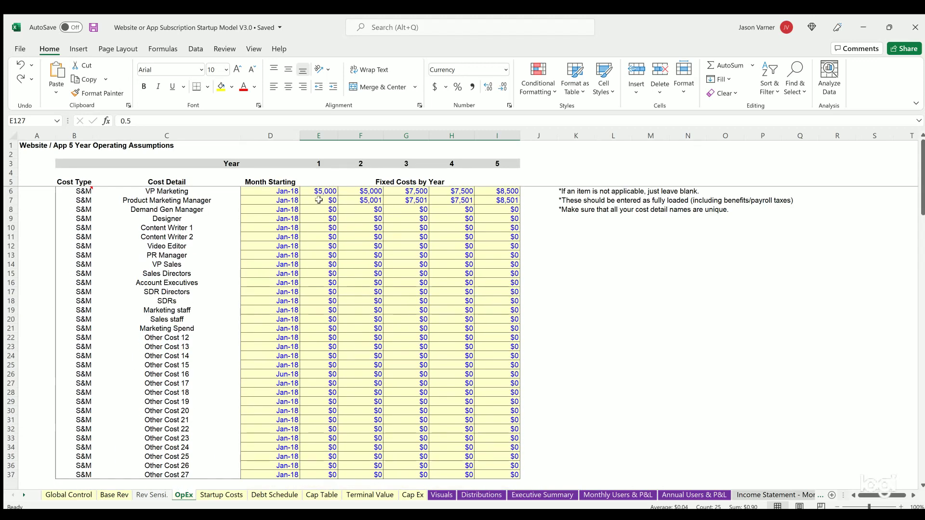
Examine the VP Marketing fixed cost for each of the five years and its starting month.
{"action": "left_click", "coordinate": [317, 187]}
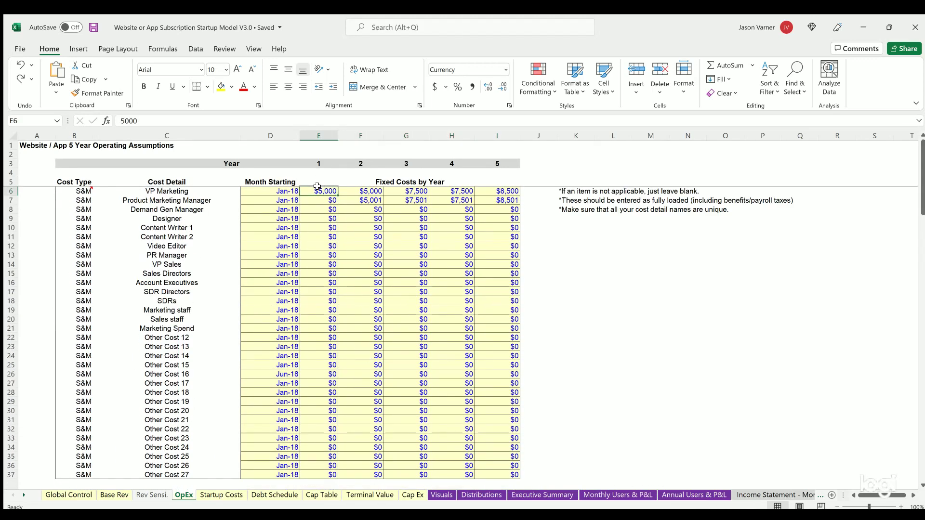
{"action": "left_click", "coordinate": [366, 188]}
{"action": "left_click", "coordinate": [410, 188]}
{"action": "left_click", "coordinate": [455, 188]}
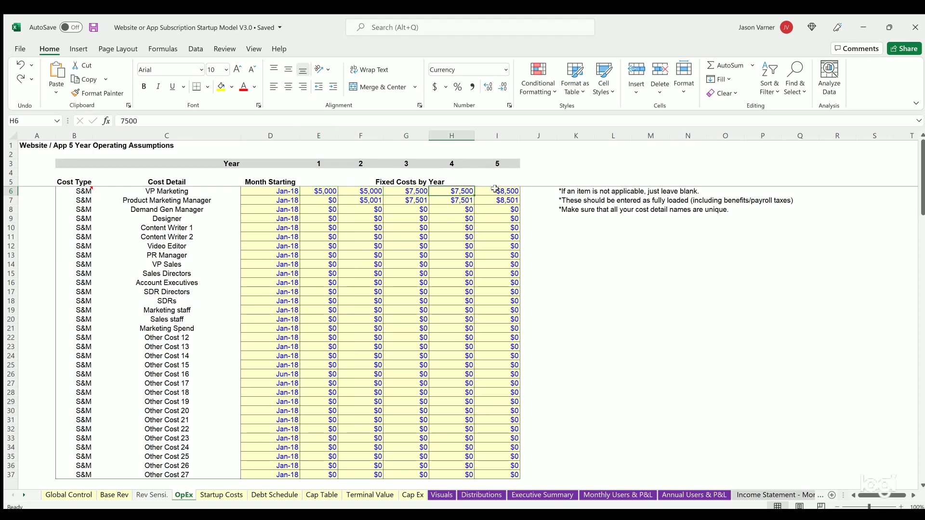
{"action": "left_click", "coordinate": [490, 189]}
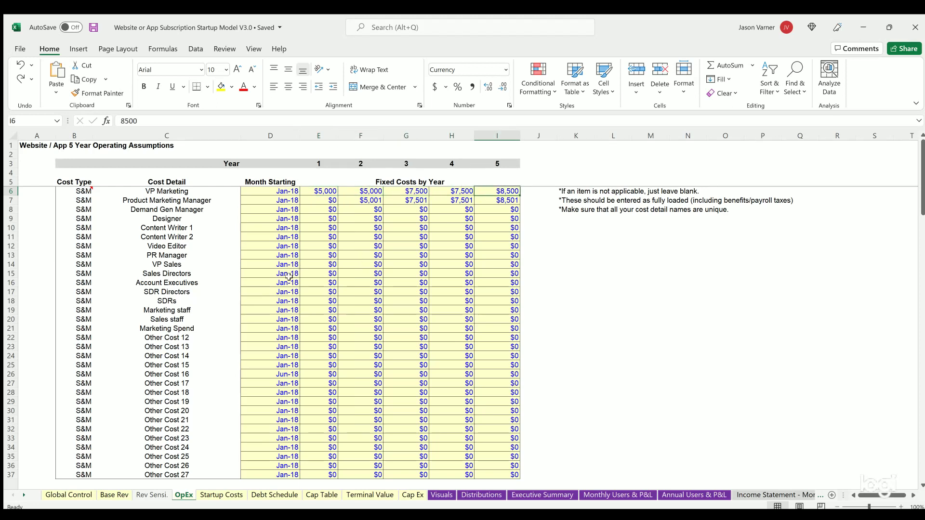
{"action": "left_click", "coordinate": [274, 191]}
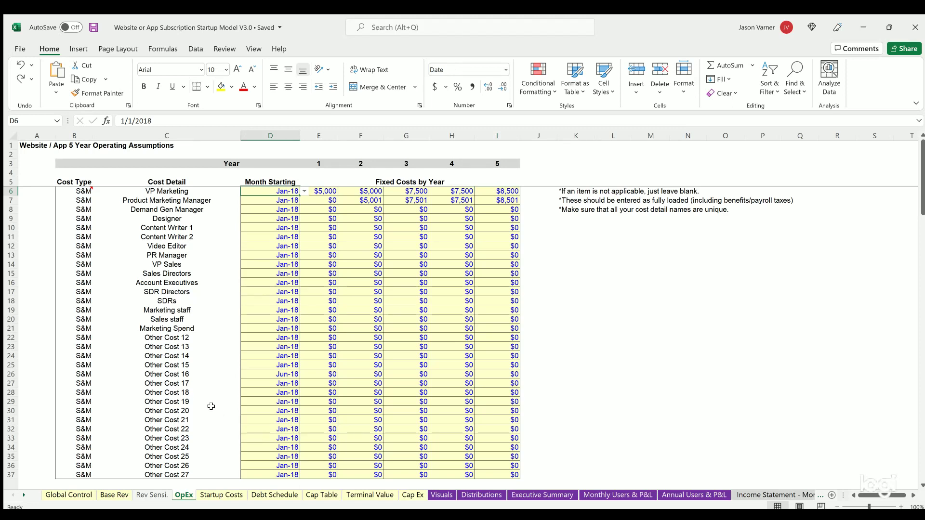
Examine the S&M cost detail names, including Product Marketing Manager, Sales staff, Demand Gen Manager and Video Editor.
{"action": "left_click", "coordinate": [158, 197]}
{"action": "left_click", "coordinate": [155, 319]}
{"action": "left_click", "coordinate": [160, 193]}
{"action": "left_click", "coordinate": [159, 200]}
{"action": "left_click", "coordinate": [157, 210]}
{"action": "left_click", "coordinate": [155, 246]}
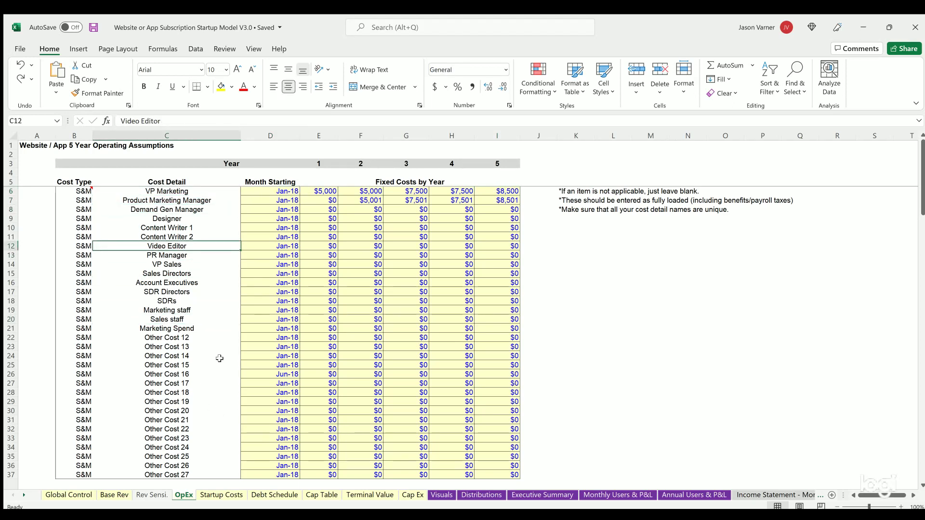
Examine the Reserve item and its amount on the Startup Costs sheet, and view the Debt Schedule sheet.
{"action": "left_click", "coordinate": [221, 494]}
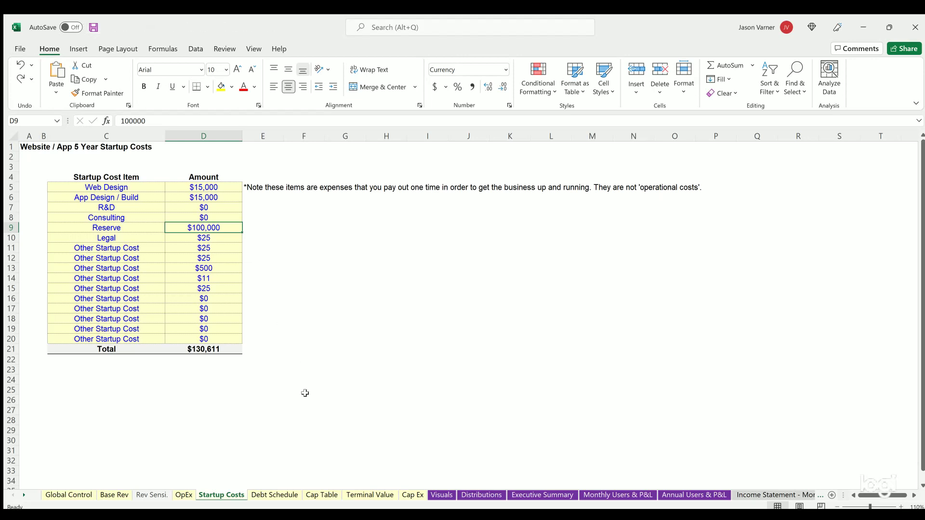
{"action": "left_click_drag", "start_coordinate": [113, 227], "coordinate": [205, 227]}
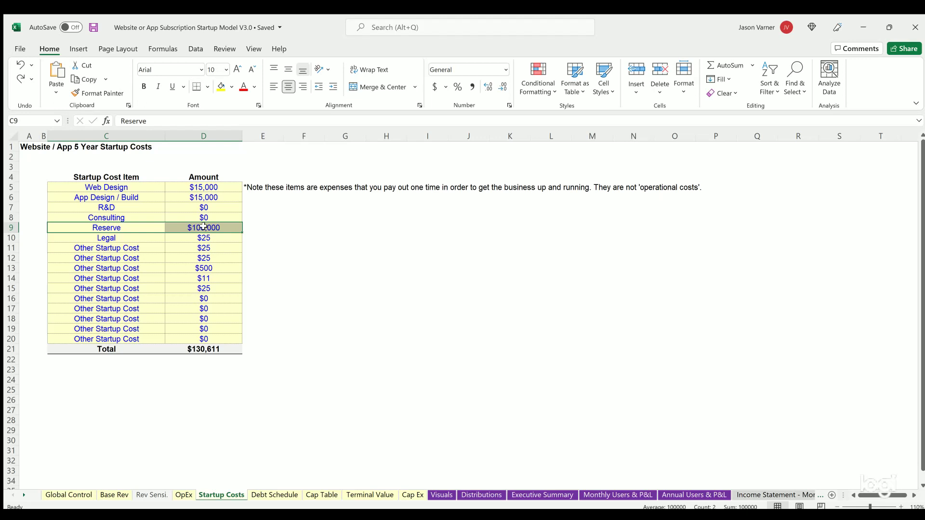
{"action": "left_click_drag", "start_coordinate": [202, 227], "coordinate": [140, 226]}
{"action": "left_click", "coordinate": [132, 226]}
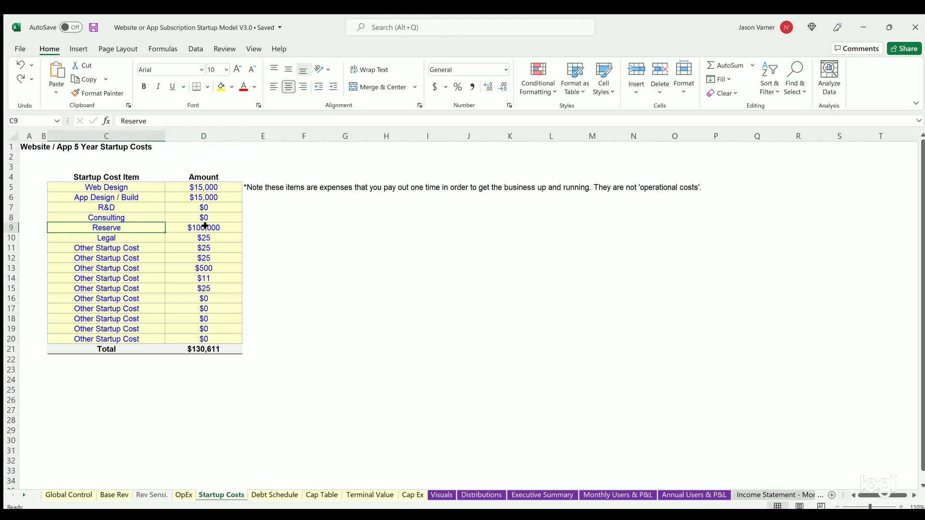
{"action": "left_click", "coordinate": [204, 226]}
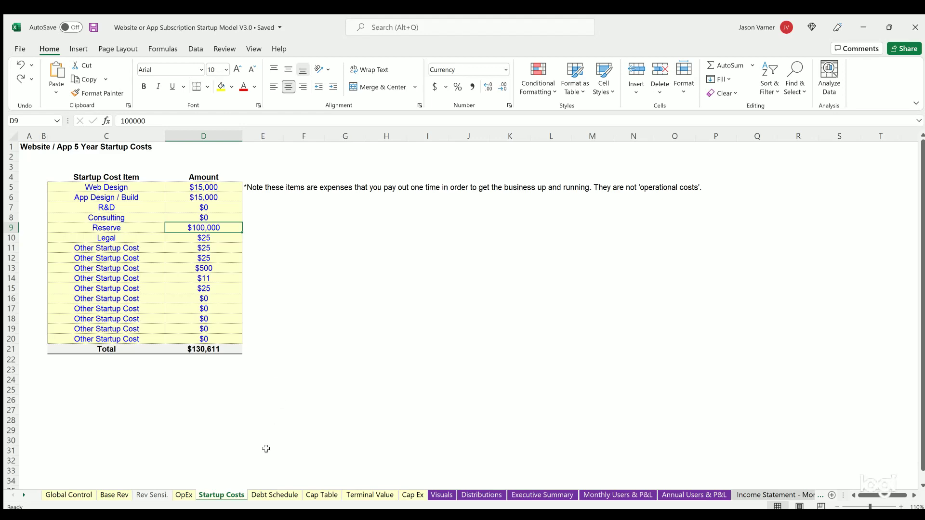
{"action": "left_click", "coordinate": [271, 495]}
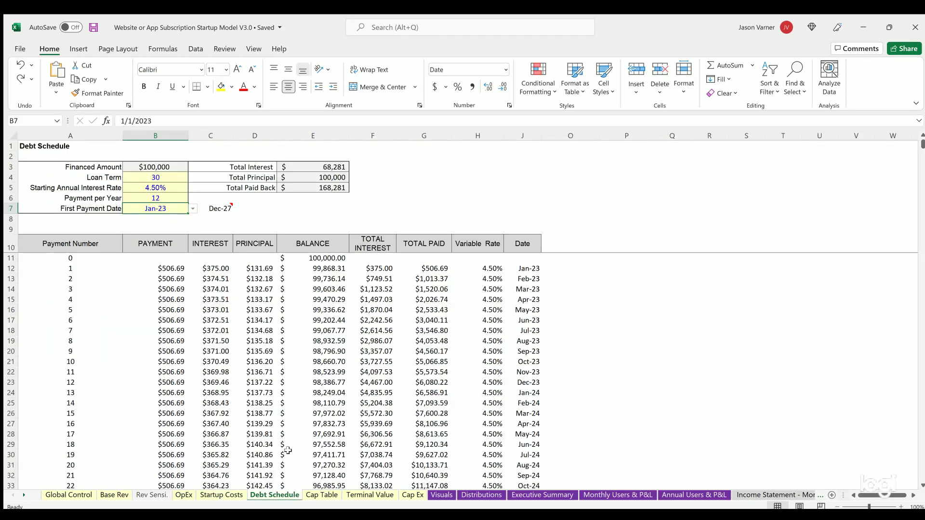
Go to the Cap Table sheet and examine Total Equity Required, Total Shares and the share class percentages.
{"action": "left_click", "coordinate": [321, 495]}
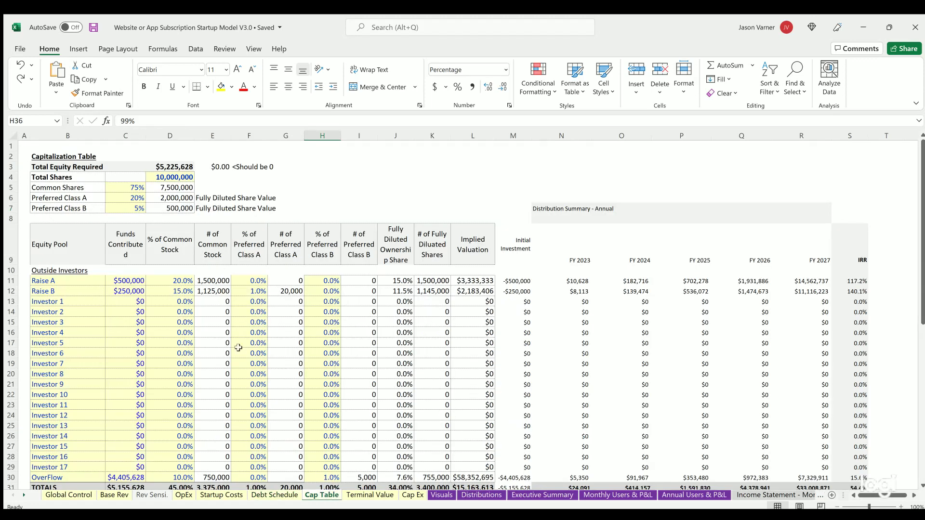
{"action": "left_click", "coordinate": [174, 165]}
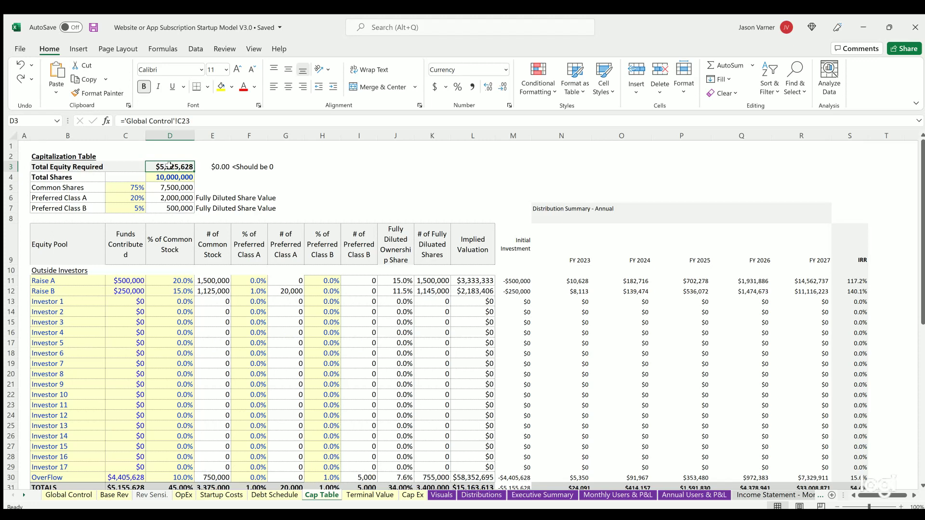
{"action": "left_click", "coordinate": [175, 178]}
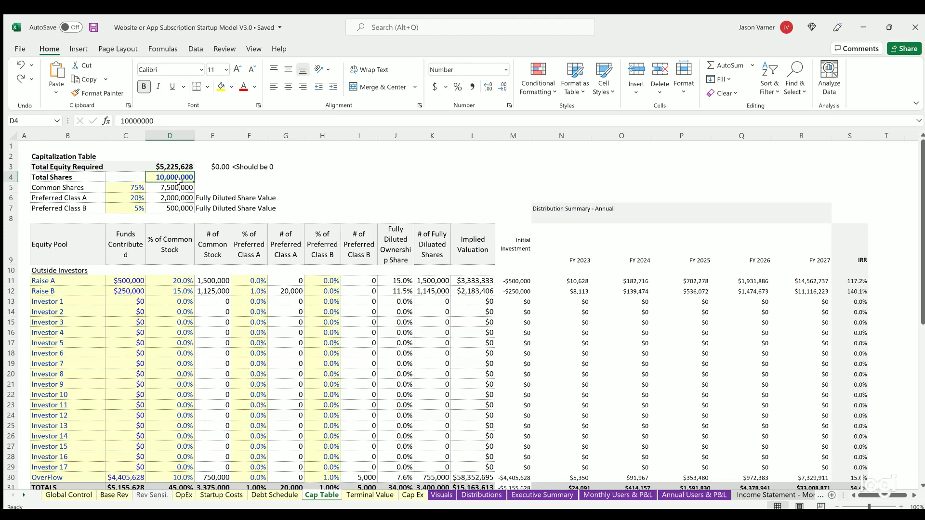
{"action": "left_click_drag", "start_coordinate": [121, 185], "coordinate": [124, 201]}
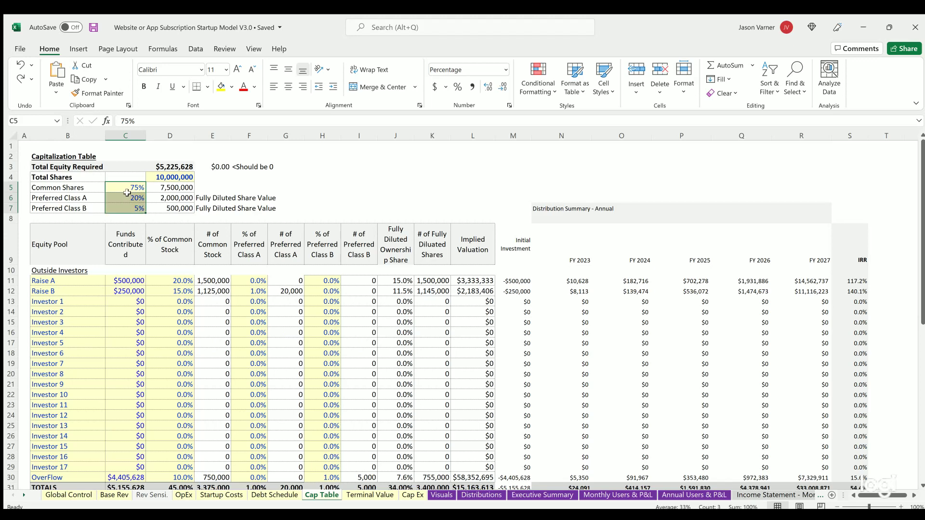
{"action": "left_click", "coordinate": [125, 201]}
{"action": "left_click", "coordinate": [127, 186]}
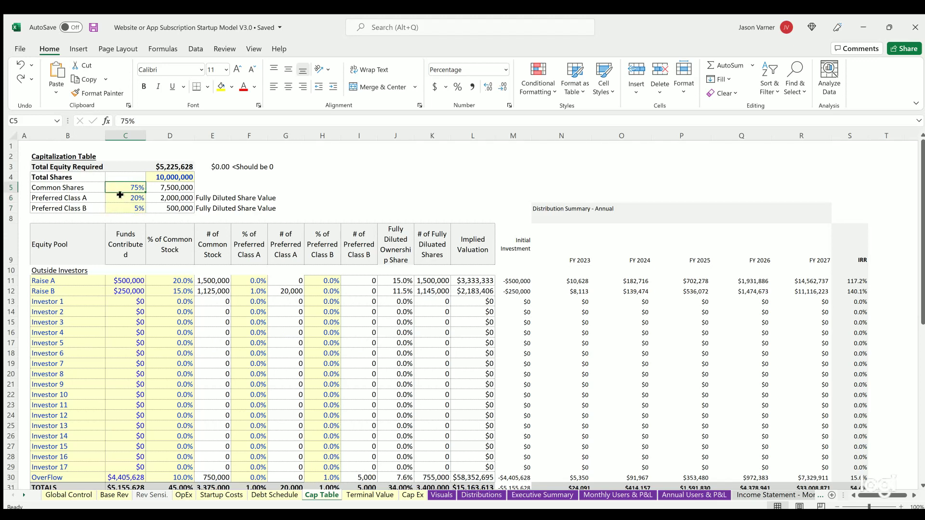
{"action": "left_click_drag", "start_coordinate": [120, 194], "coordinate": [119, 200]}
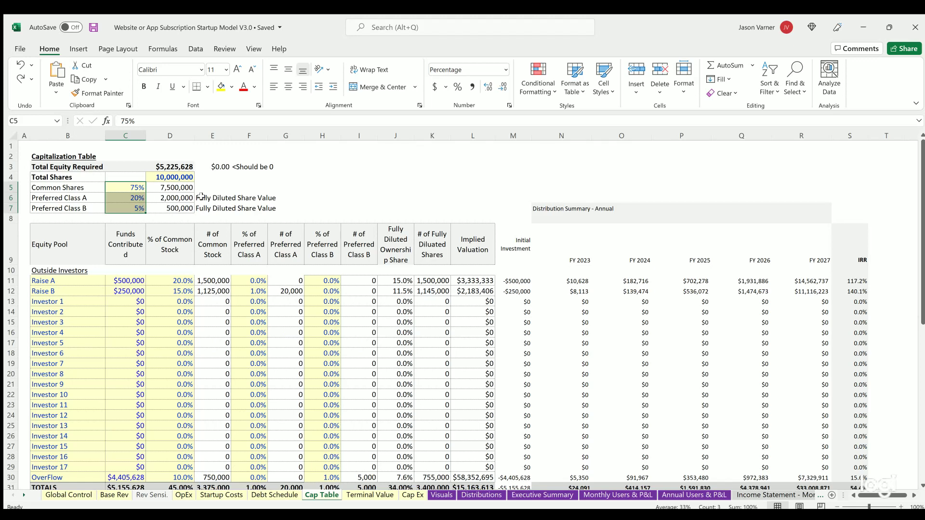
Examine the Preferred Class A and Class B allocations against the Common Shares percentage in the capitalization table.
{"action": "left_click_drag", "start_coordinate": [203, 197], "coordinate": [198, 194]}
{"action": "left_click", "coordinate": [68, 197]}
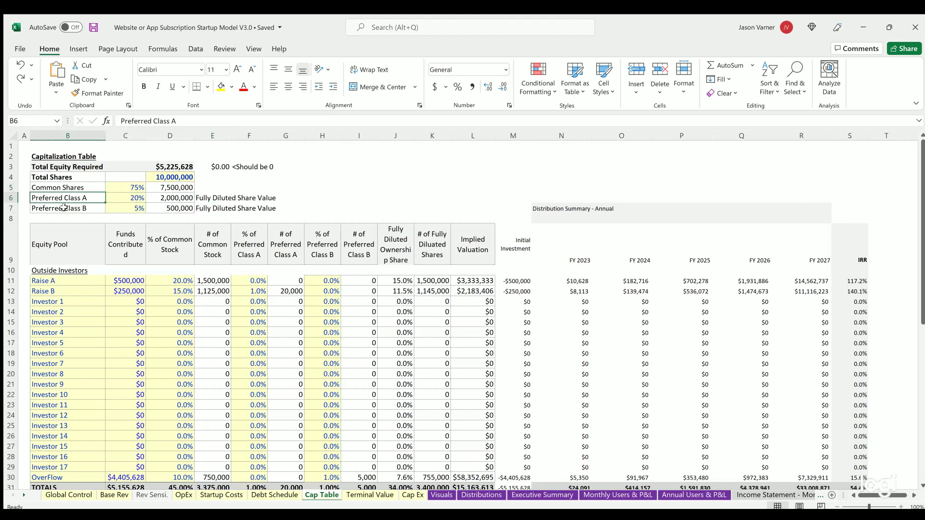
{"action": "left_click", "coordinate": [128, 199]}
{"action": "left_click", "coordinate": [128, 206]}
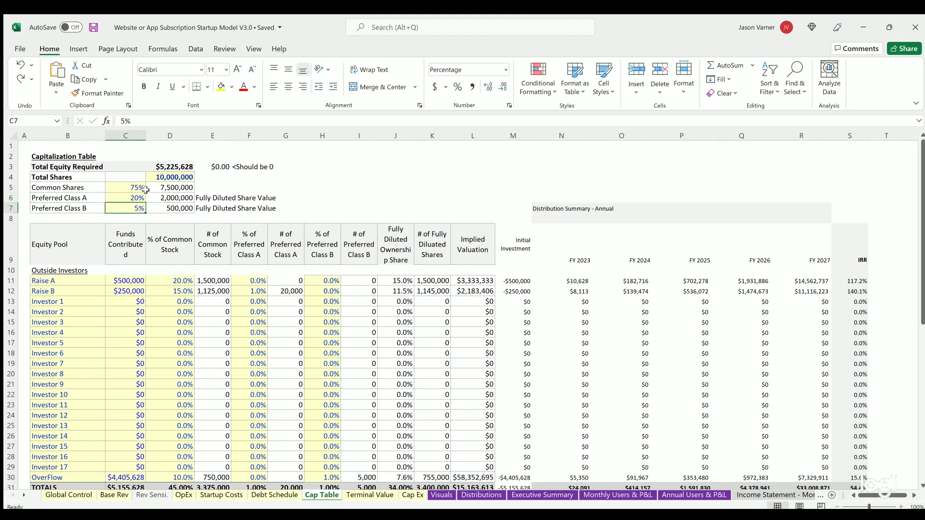
{"action": "left_click", "coordinate": [130, 186]}
{"action": "left_click", "coordinate": [126, 199]}
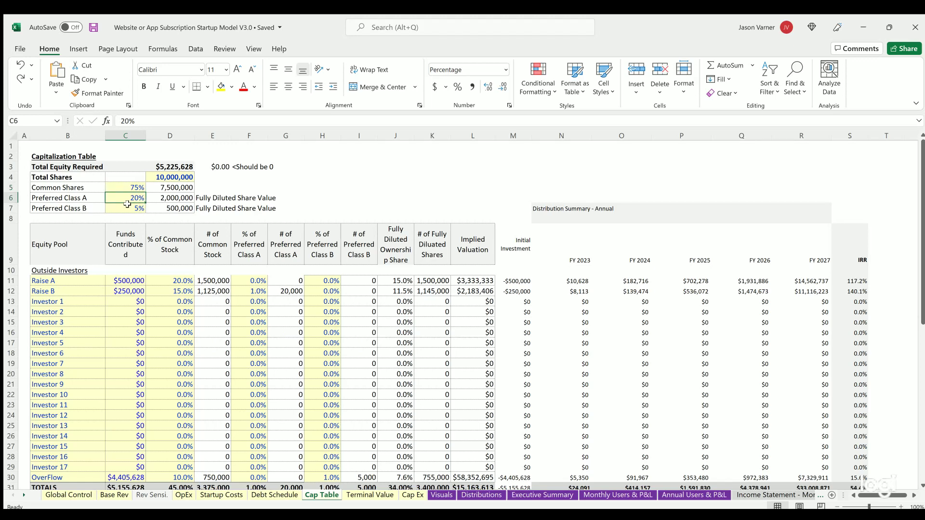
Examine the Outside Investors' names, funds contributed, common and preferred percentages, ownership share and implied valuation, including the OverFlow contribution formula.
{"action": "left_click_drag", "start_coordinate": [64, 282], "coordinate": [73, 477]}
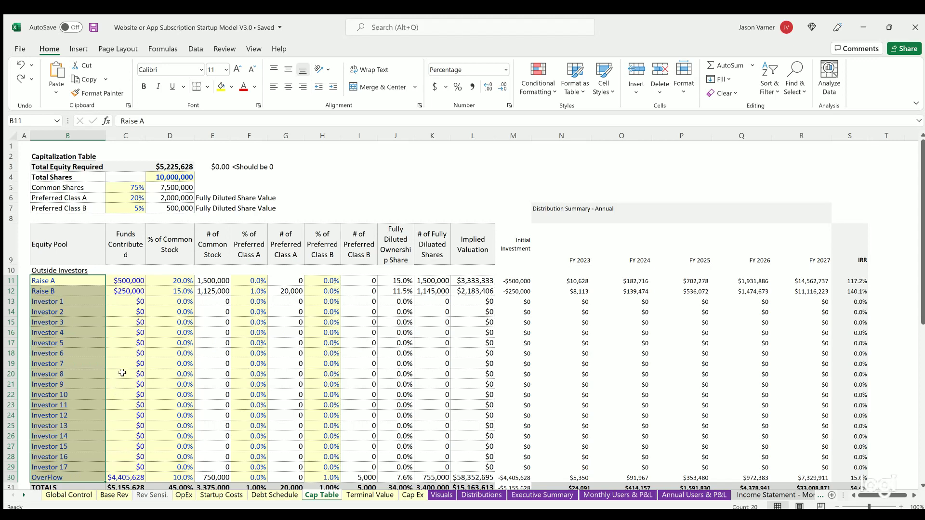
{"action": "left_click_drag", "start_coordinate": [131, 277], "coordinate": [118, 463]}
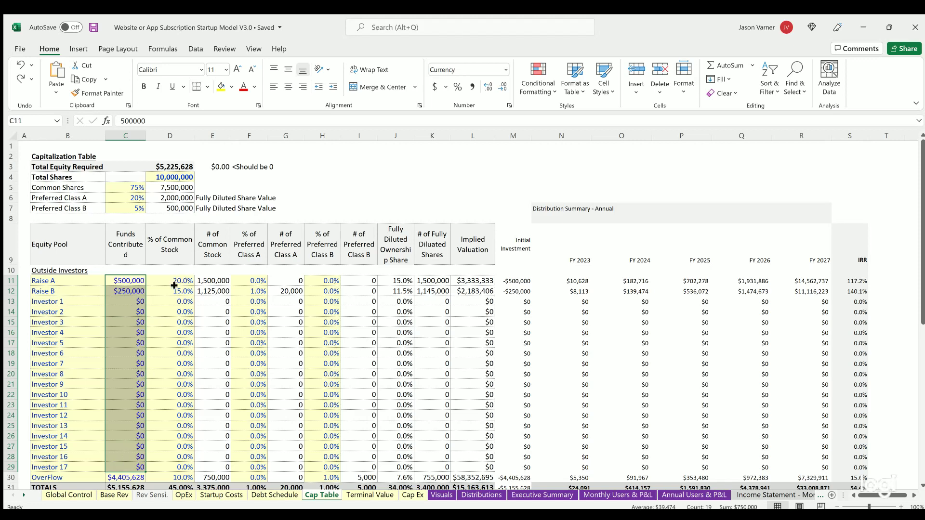
{"action": "left_click_drag", "start_coordinate": [183, 279], "coordinate": [183, 332]}
{"action": "left_click_drag", "start_coordinate": [244, 279], "coordinate": [247, 332]}
{"action": "left_click_drag", "start_coordinate": [319, 280], "coordinate": [321, 312]}
{"action": "left_click_drag", "start_coordinate": [398, 276], "coordinate": [398, 343]}
{"action": "left_click_drag", "start_coordinate": [476, 280], "coordinate": [475, 322]}
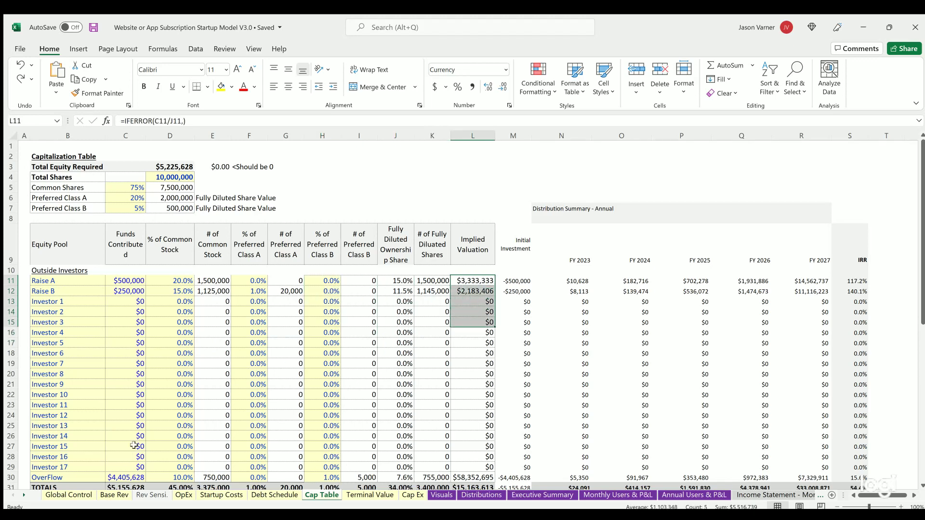
{"action": "left_click", "coordinate": [119, 476]}
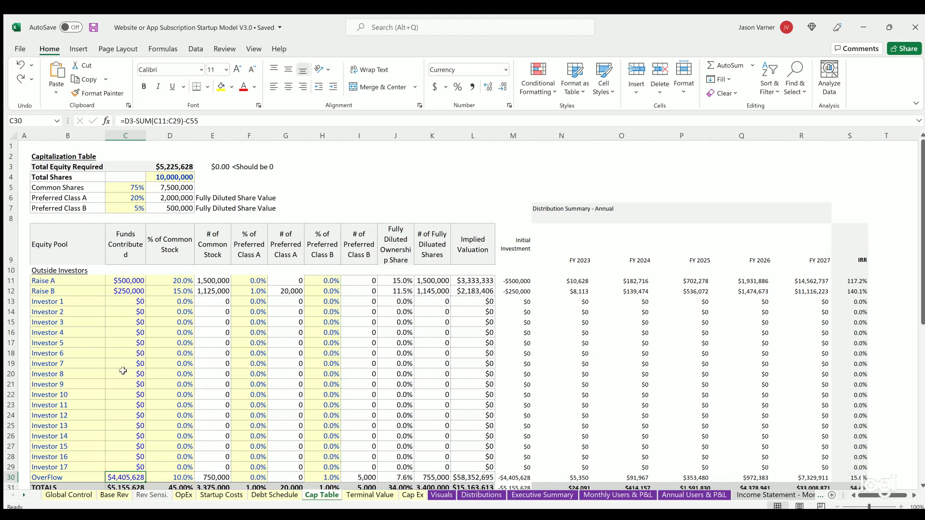
Examine the funds contributed by Founder 1, Founder 2 and the extra slots in the Founders/Operators/Employees section.
{"action": "scroll", "coordinate": [121, 421], "scroll_direction": "down", "scroll_amount": 7}
{"action": "left_click", "coordinate": [126, 281]}
{"action": "left_click_drag", "start_coordinate": [126, 365], "coordinate": [125, 395]}
{"action": "left_click", "coordinate": [131, 349]}
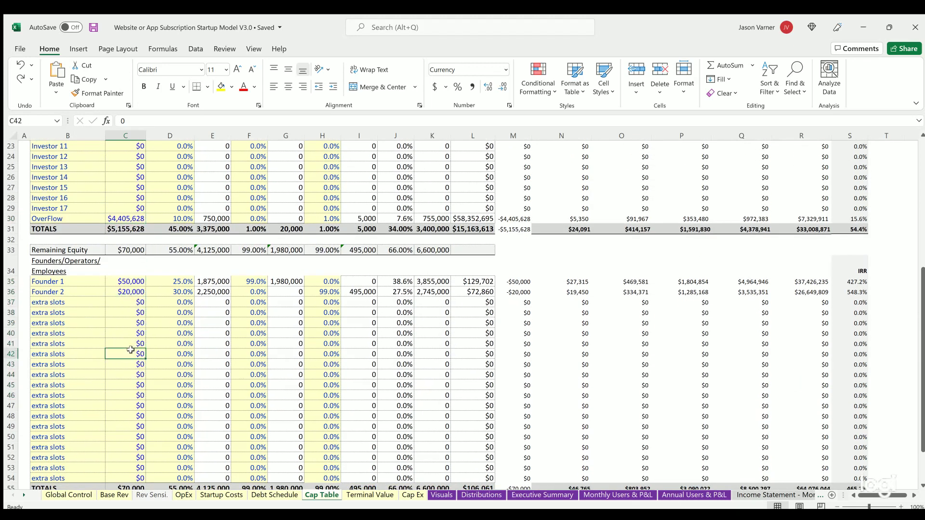
{"action": "left_click_drag", "start_coordinate": [125, 280], "coordinate": [123, 385]}
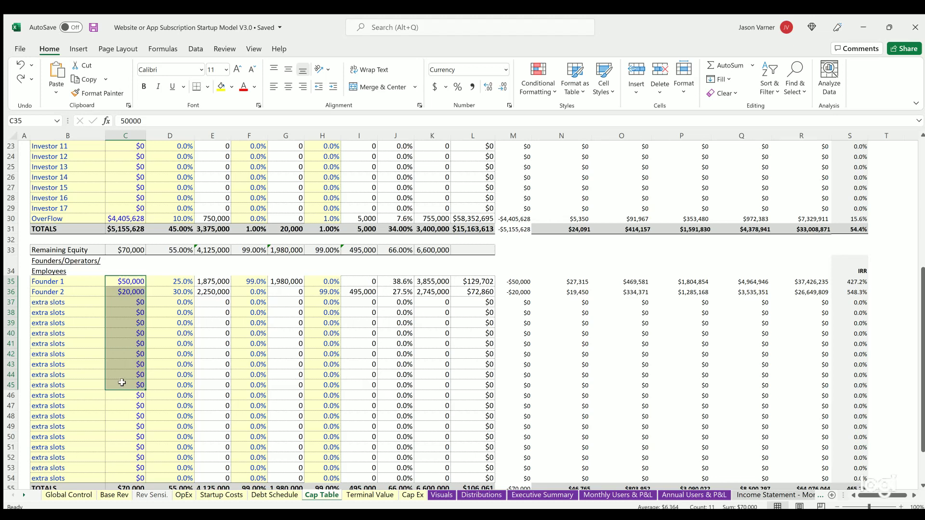
{"action": "left_click", "coordinate": [125, 279]}
{"action": "left_click", "coordinate": [125, 289]}
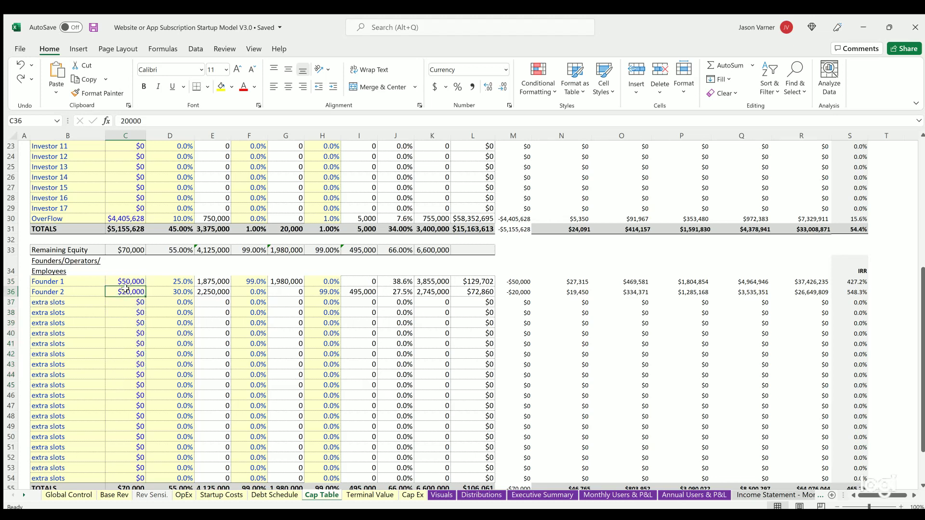
Examine the founders' percentages of Common Stock, Preferred Class A and Preferred Class B.
{"action": "left_click", "coordinate": [164, 280]}
{"action": "left_click", "coordinate": [257, 281]}
{"action": "left_click", "coordinate": [328, 281]}
{"action": "left_click", "coordinate": [324, 300]}
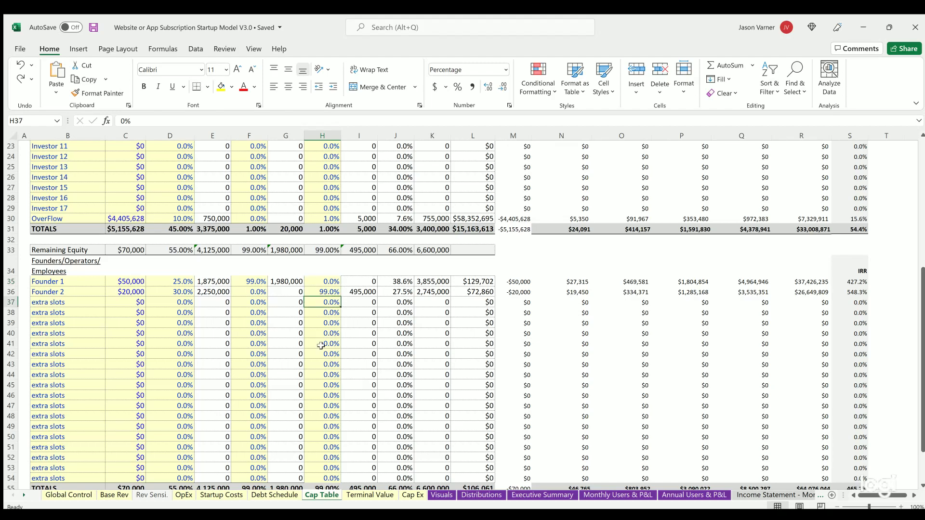
{"action": "scroll", "coordinate": [243, 330], "scroll_direction": "up", "scroll_amount": 7}
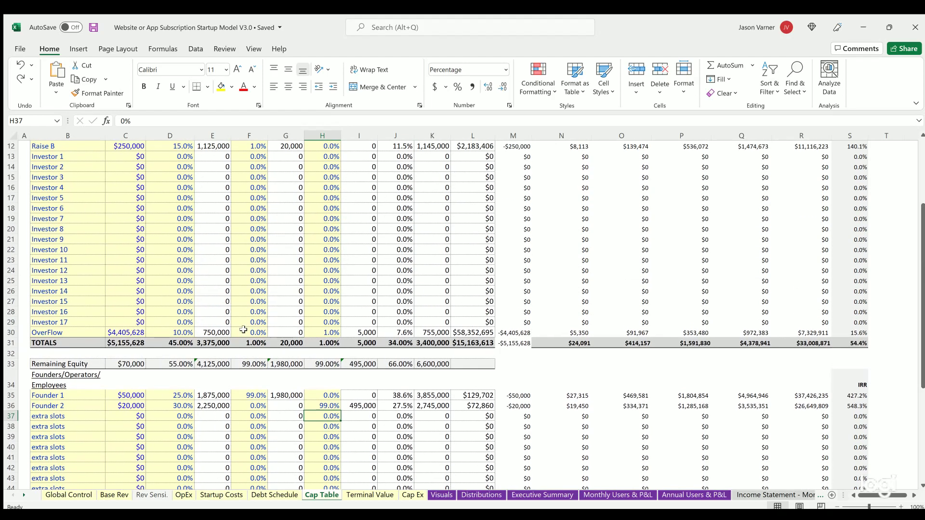
Inspect the "Check (should be 0)" row below the founders' totals, across the funds and share columns.
{"action": "scroll", "coordinate": [244, 330], "scroll_direction": "down", "scroll_amount": 11}
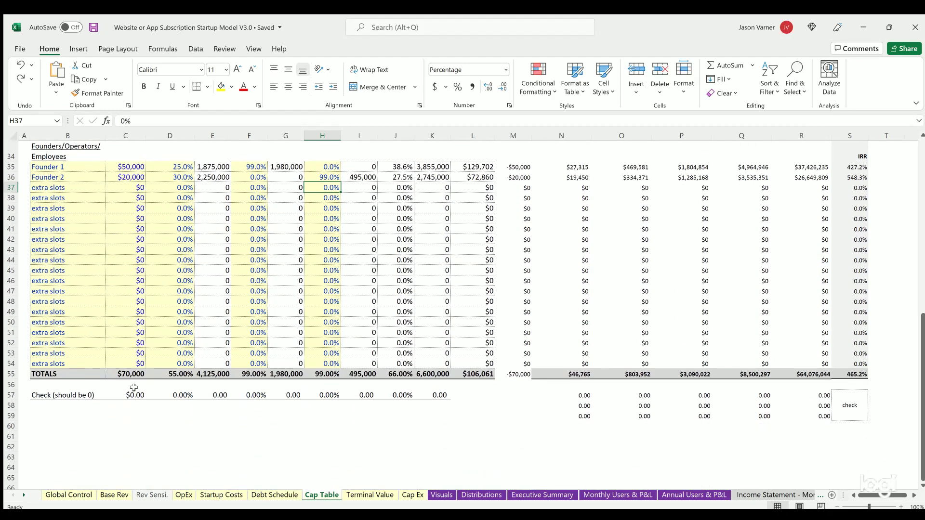
{"action": "left_click_drag", "start_coordinate": [129, 394], "coordinate": [424, 389]}
{"action": "scroll", "coordinate": [241, 406], "scroll_direction": "up", "scroll_amount": 7}
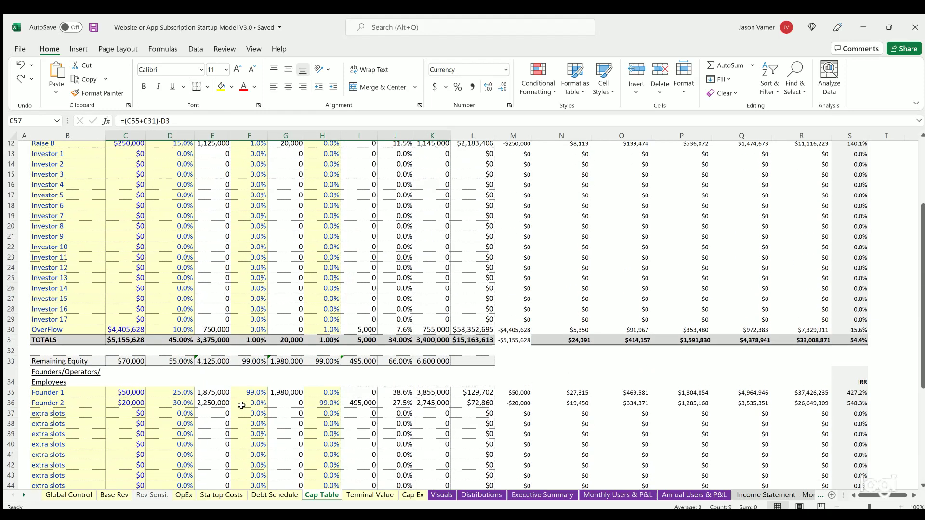
{"action": "scroll", "coordinate": [132, 422], "scroll_direction": "up", "scroll_amount": 4}
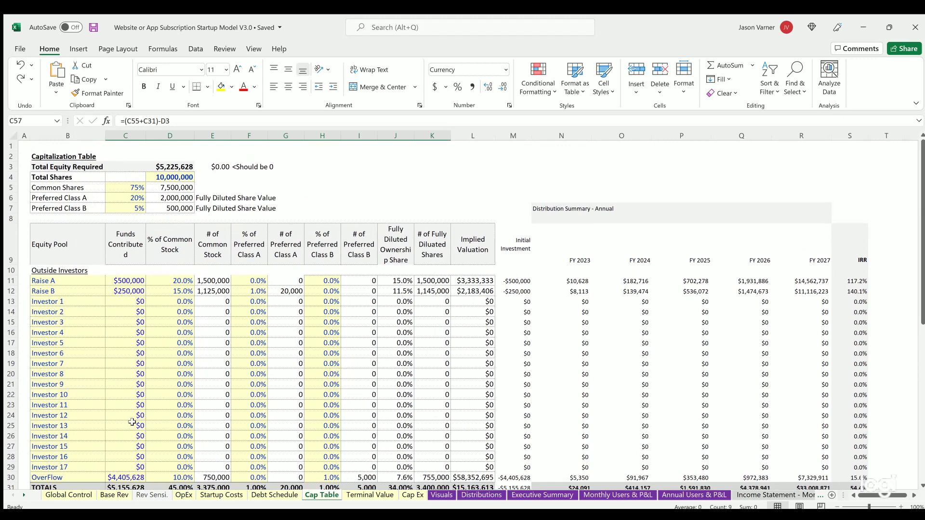
Compare the OverFlow contribution formula with the Total Equity Required cell it draws on.
{"action": "scroll", "coordinate": [121, 337], "scroll_direction": "down", "scroll_amount": 4}
{"action": "left_click", "coordinate": [118, 333]}
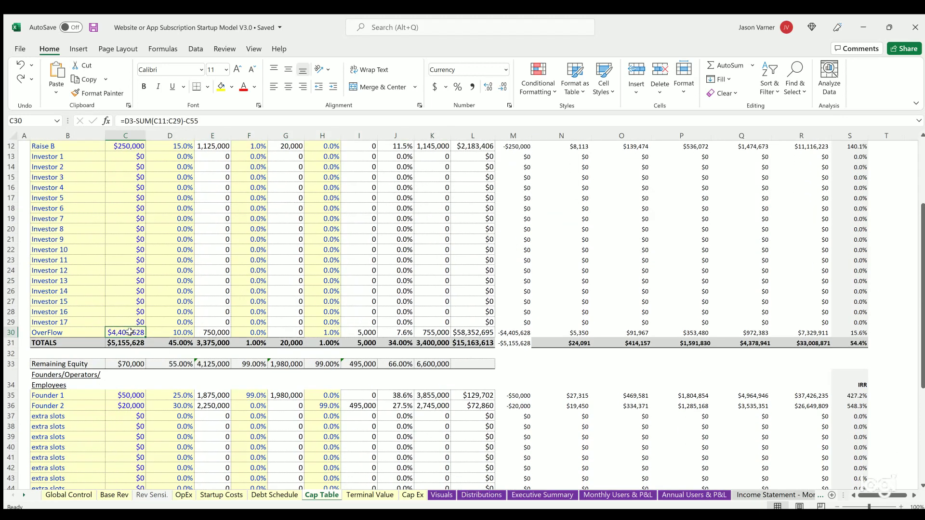
{"action": "scroll", "coordinate": [129, 332], "scroll_direction": "up", "scroll_amount": 4}
{"action": "left_click", "coordinate": [171, 164]}
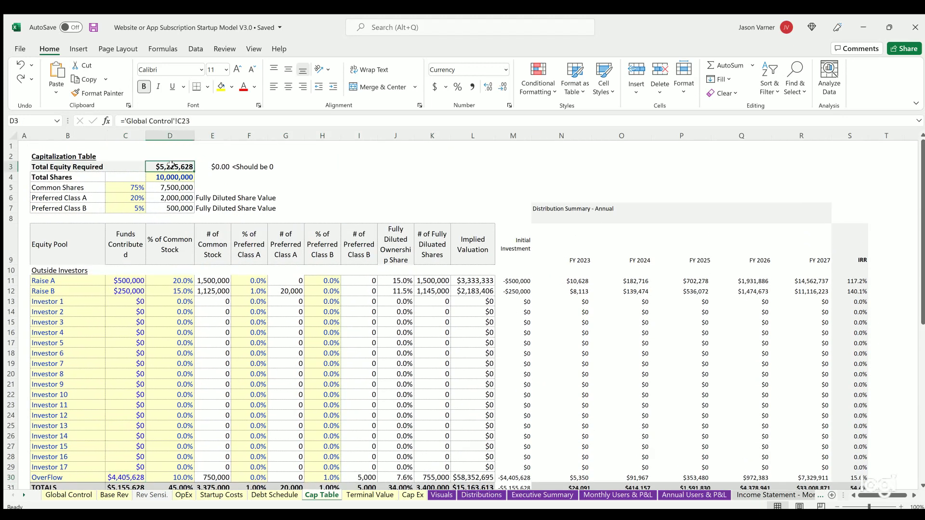
{"action": "scroll", "coordinate": [136, 351], "scroll_direction": "down", "scroll_amount": 4}
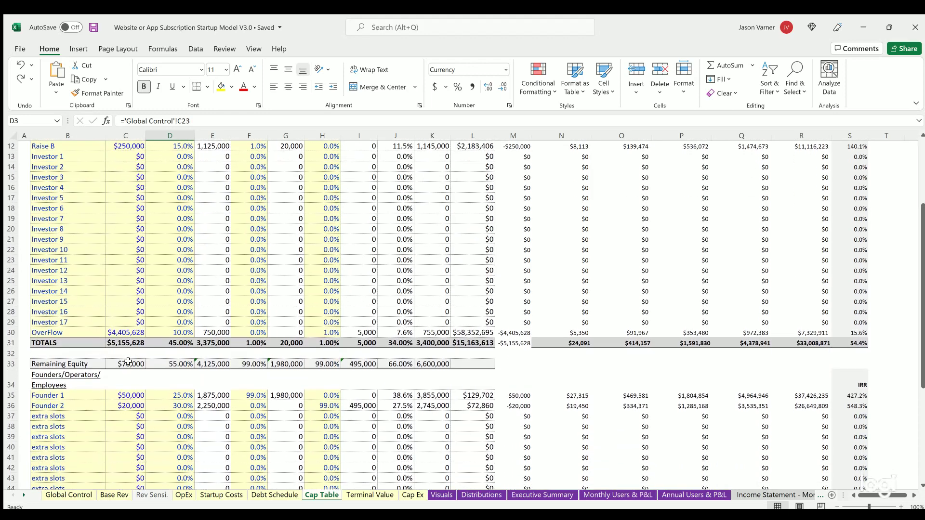
{"action": "left_click", "coordinate": [128, 330]}
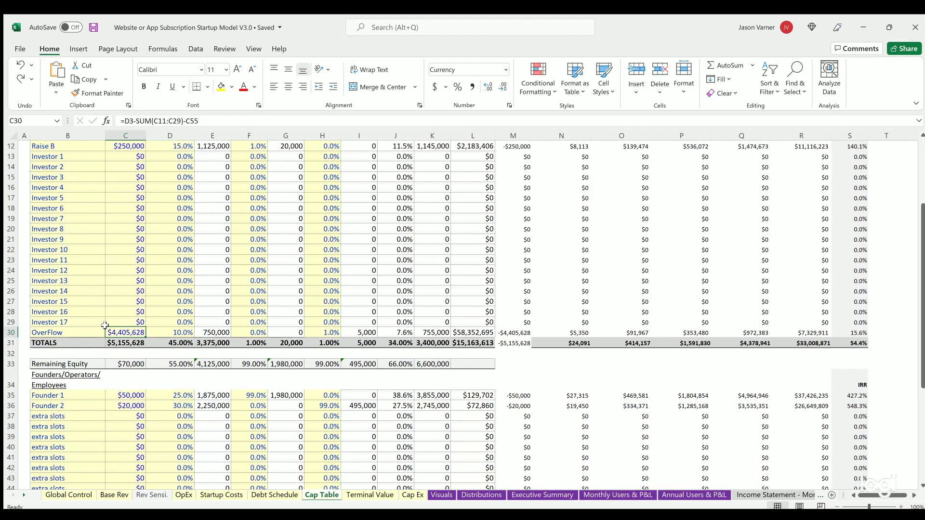
{"action": "scroll", "coordinate": [376, 332], "scroll_direction": "up", "scroll_amount": 4}
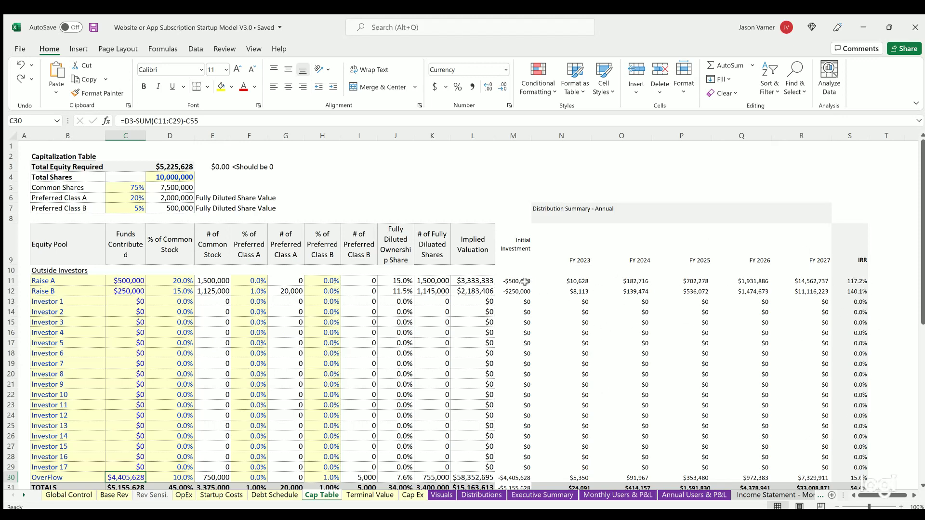
Examine the annual Distribution Summary and Initial Investment values for the outside investors, and view the founders' rows.
{"action": "left_click_drag", "start_coordinate": [574, 278], "coordinate": [818, 312]}
{"action": "left_click_drag", "start_coordinate": [514, 279], "coordinate": [513, 322]}
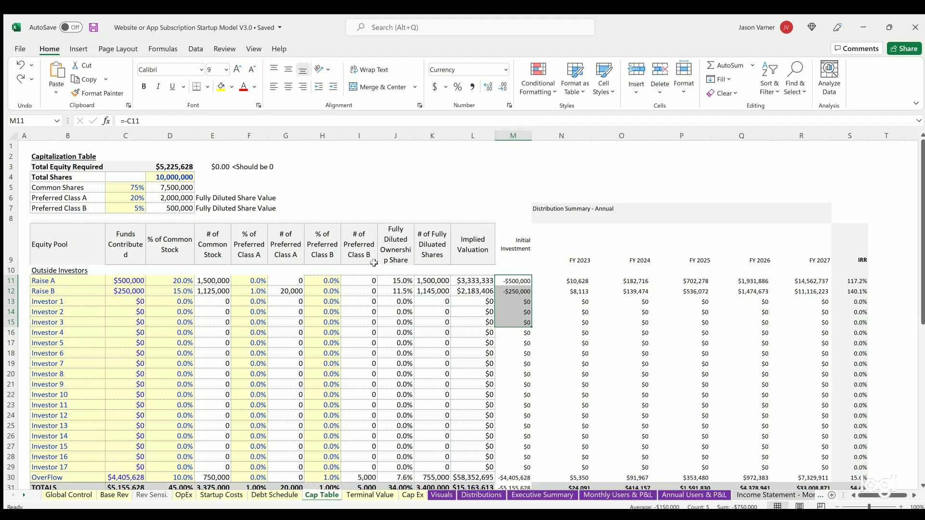
{"action": "scroll", "coordinate": [182, 330], "scroll_direction": "down", "scroll_amount": 12}
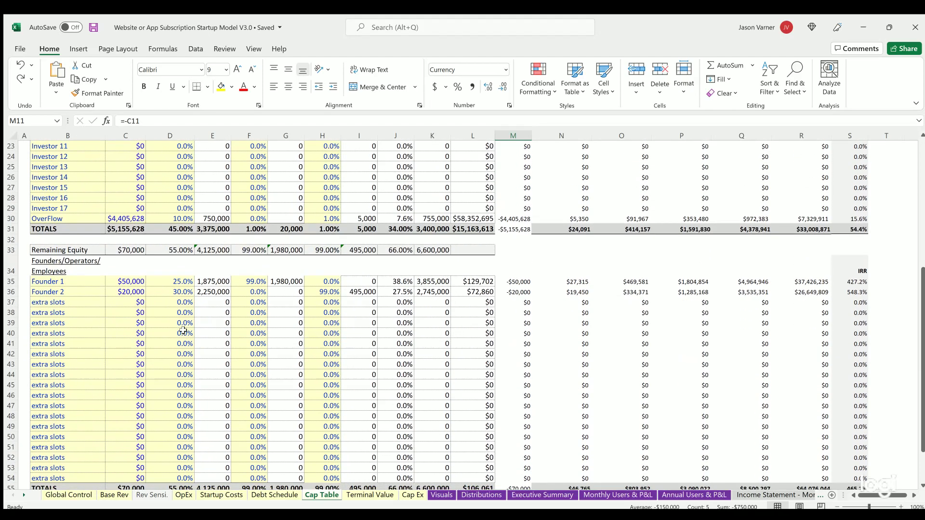
{"action": "scroll", "coordinate": [184, 330], "scroll_direction": "up", "scroll_amount": 12}
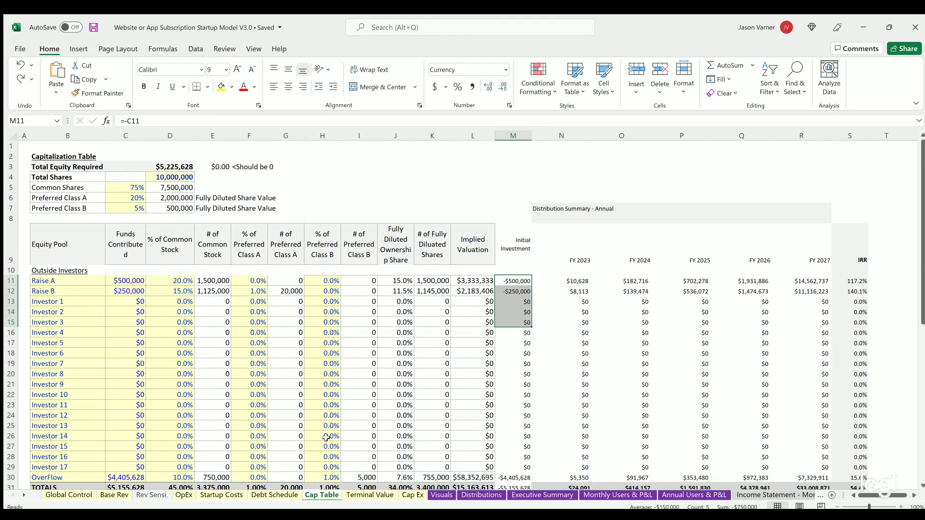
View the Terminal Value sheet, and examine the Cost Basis entries and the property row's Useful Life on the Cap Ex sheet.
{"action": "left_click", "coordinate": [369, 495]}
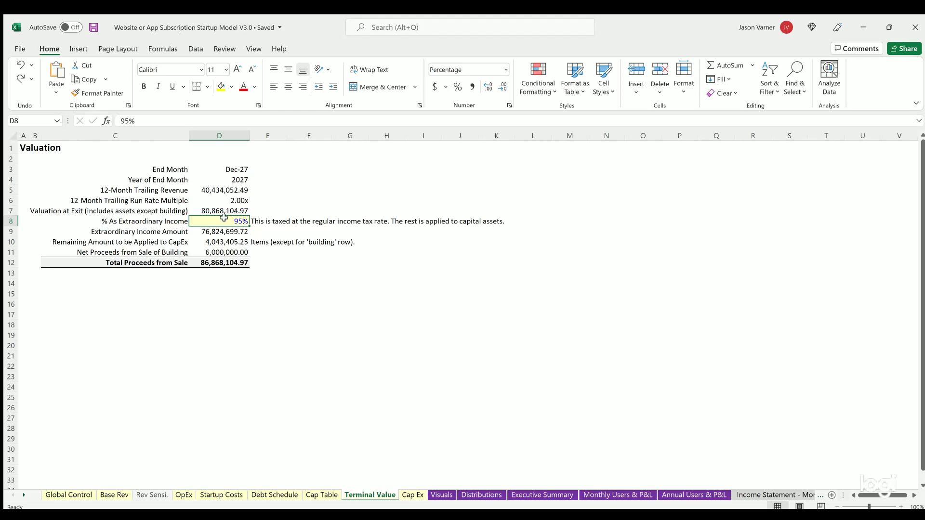
{"action": "left_click", "coordinate": [409, 495]}
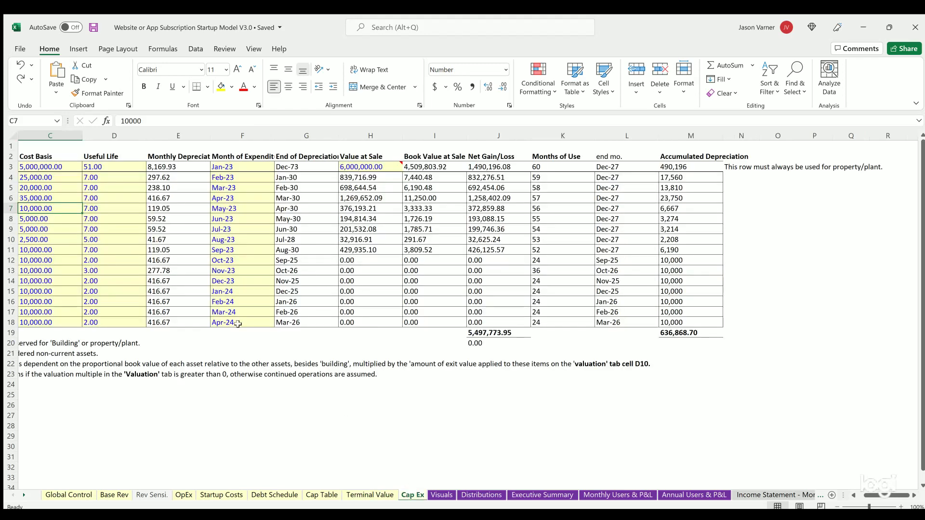
{"action": "left_click", "coordinate": [49, 167]}
{"action": "left_click", "coordinate": [48, 177]}
{"action": "left_click", "coordinate": [45, 216]}
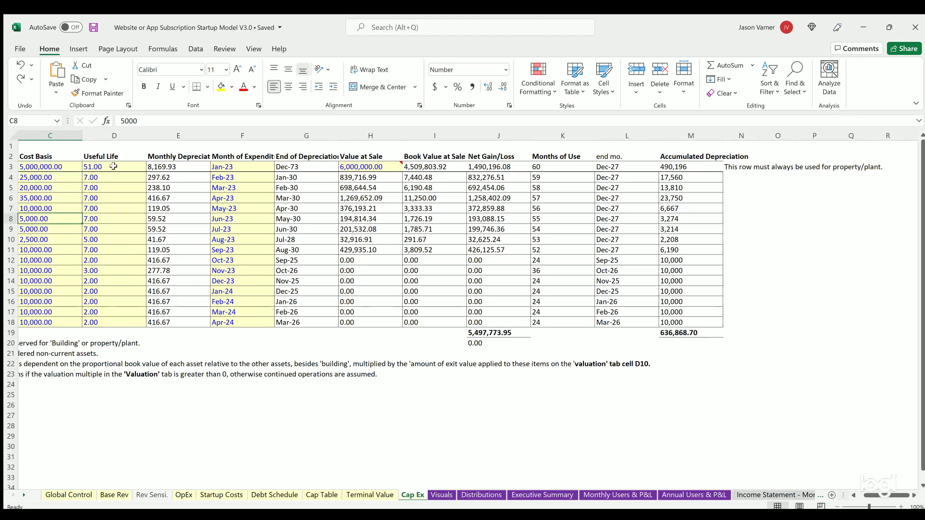
{"action": "left_click", "coordinate": [117, 163]}
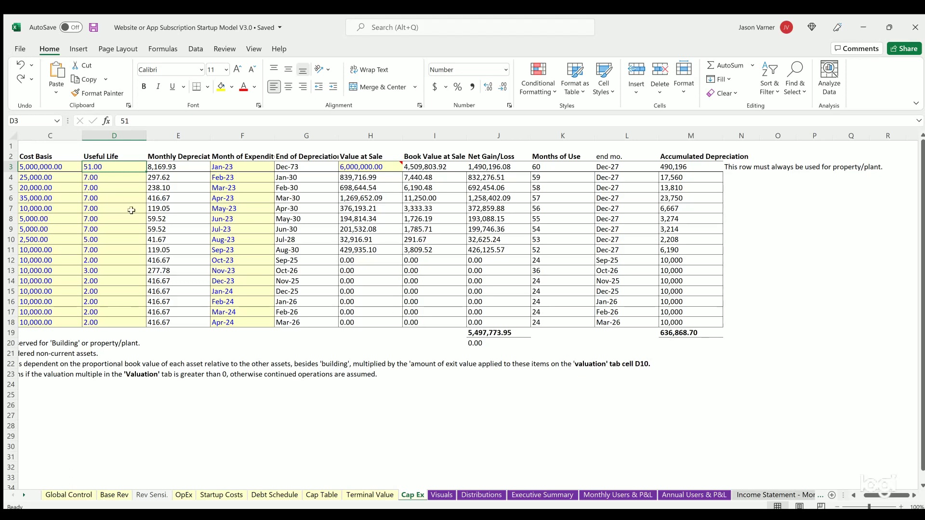
Examine the Month of Expenditure dates and read the note on the property row's Value at Sale.
{"action": "left_click", "coordinate": [242, 166]}
{"action": "left_click", "coordinate": [243, 177]}
{"action": "left_click", "coordinate": [242, 187]}
{"action": "left_click", "coordinate": [241, 219]}
{"action": "left_click", "coordinate": [241, 289]}
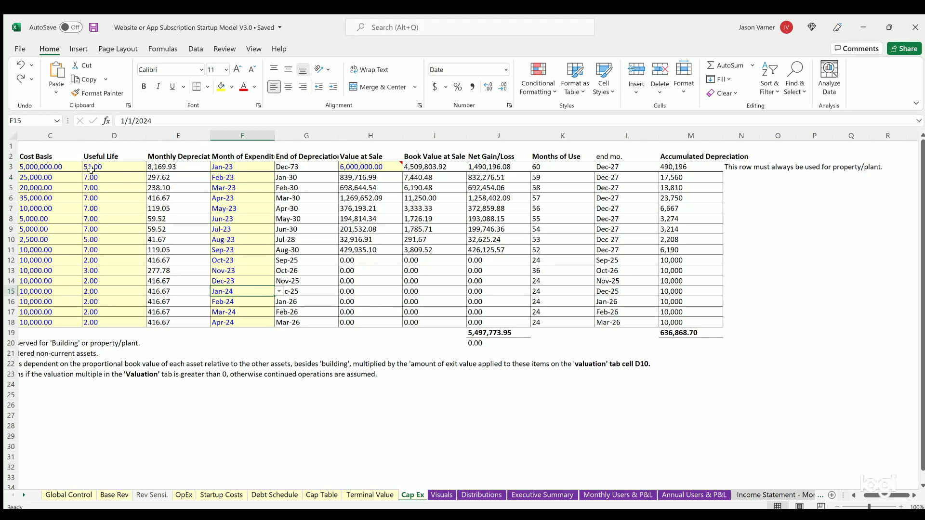
{"action": "left_click", "coordinate": [371, 165]}
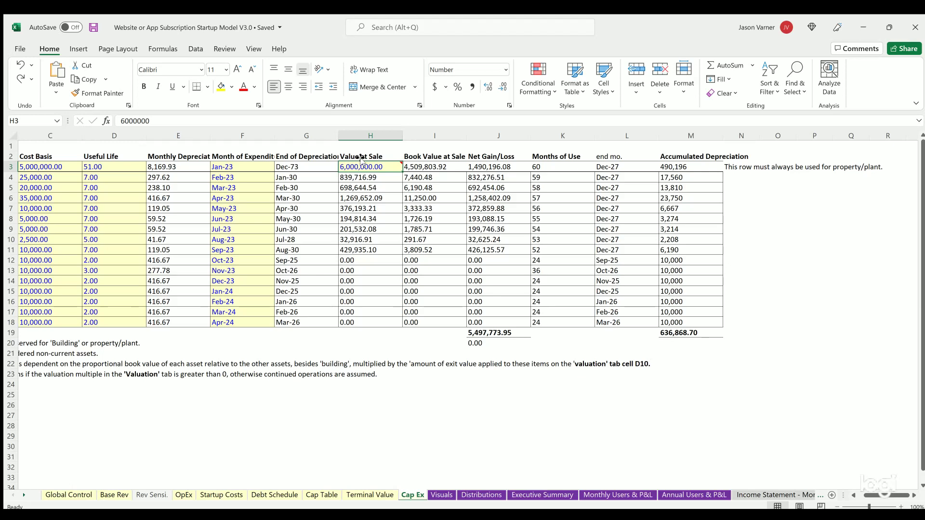
{"action": "mouse_move", "coordinate": [351, 164]}
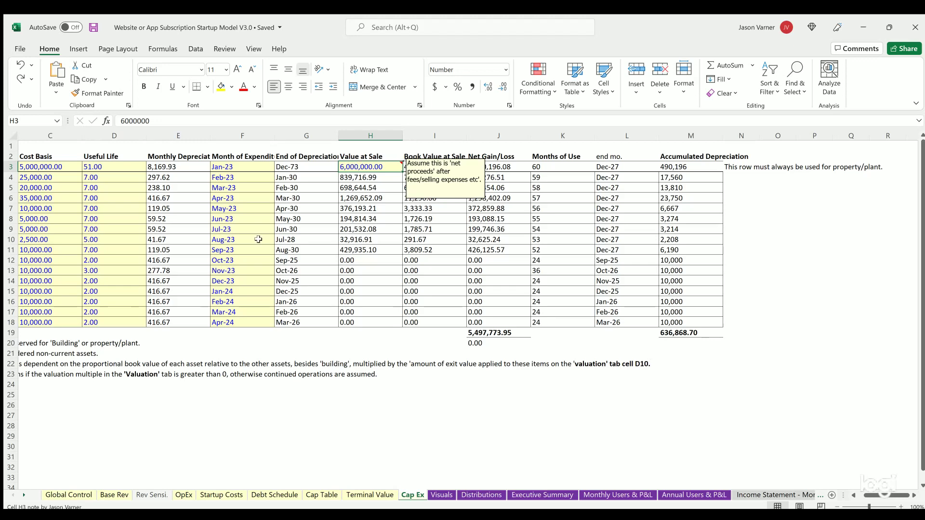
Check the Include Terminal Value? setting on Global Control, and return through the Terminal Value sheet to Cap Ex.
{"action": "left_click", "coordinate": [68, 494]}
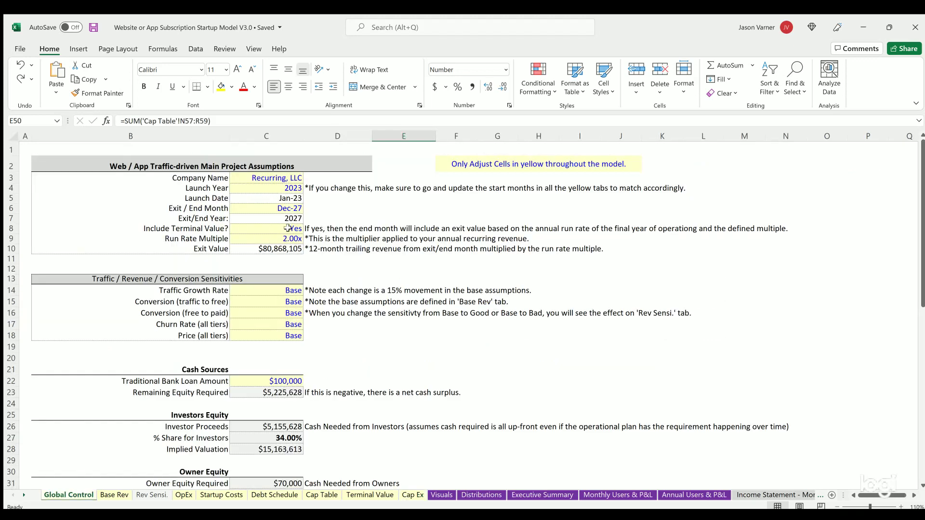
{"action": "left_click", "coordinate": [287, 227]}
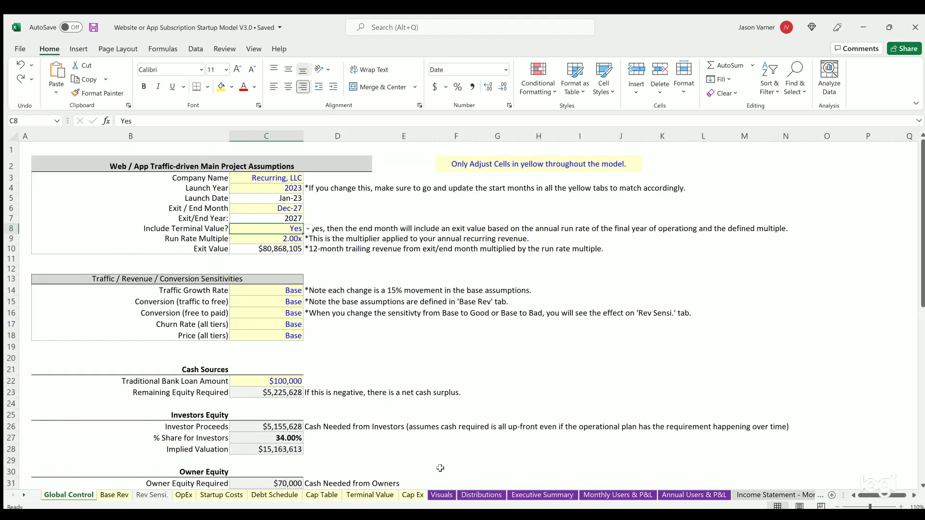
{"action": "left_click", "coordinate": [384, 497]}
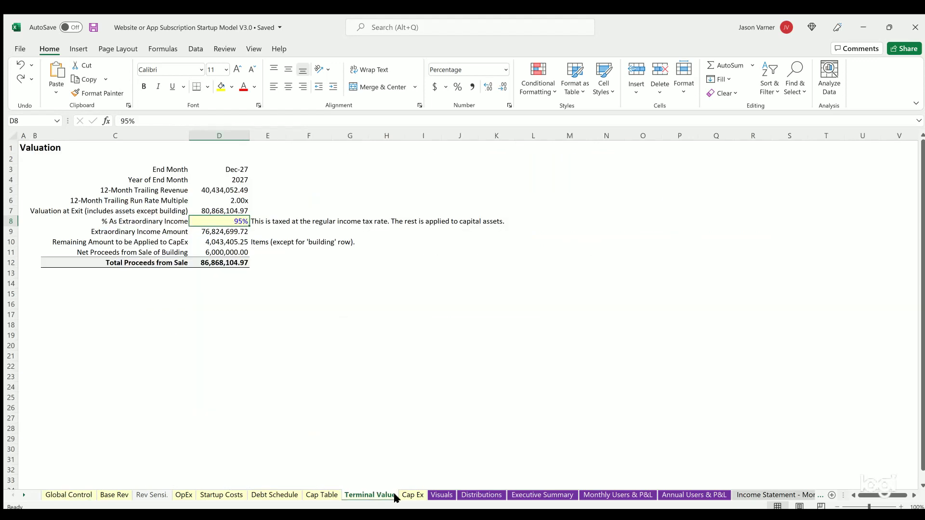
{"action": "left_click", "coordinate": [414, 495]}
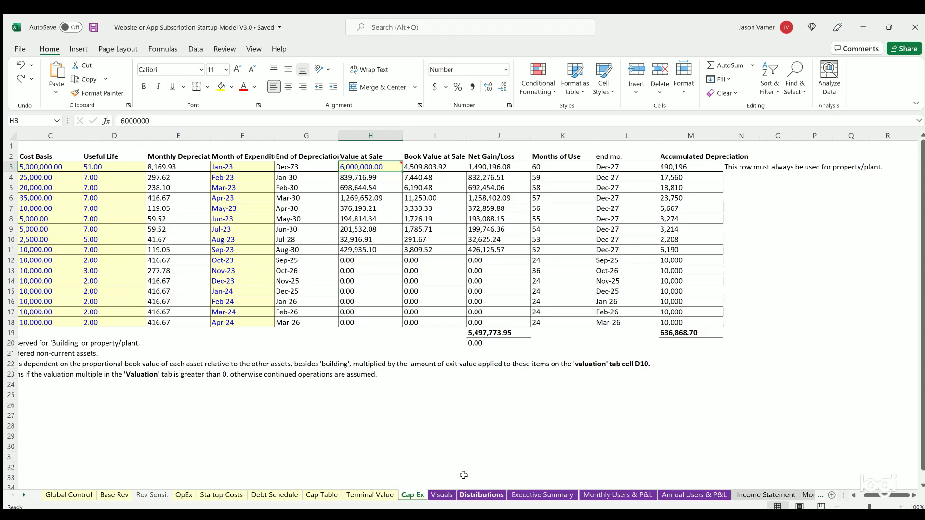
Go to the Visuals sheet and review its charts, from Paid Users Vs. Free Users down to Net Paid User Growth.
{"action": "left_click", "coordinate": [442, 494]}
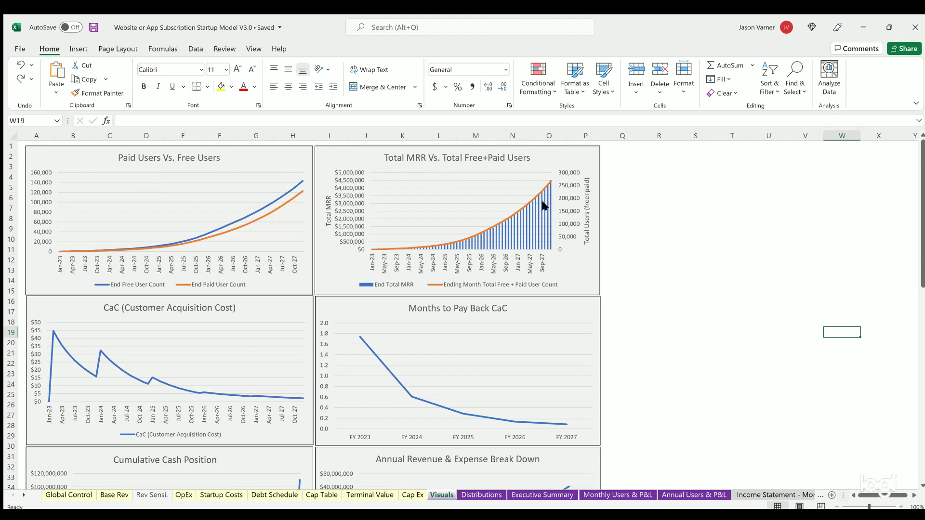
{"action": "scroll", "coordinate": [193, 289], "scroll_direction": "down", "scroll_amount": 4}
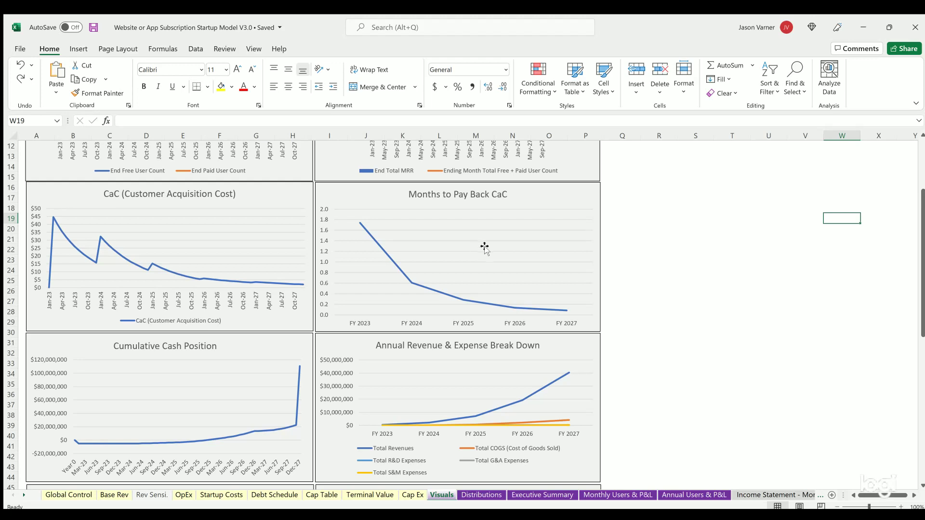
{"action": "scroll", "coordinate": [178, 219], "scroll_direction": "down", "scroll_amount": 4}
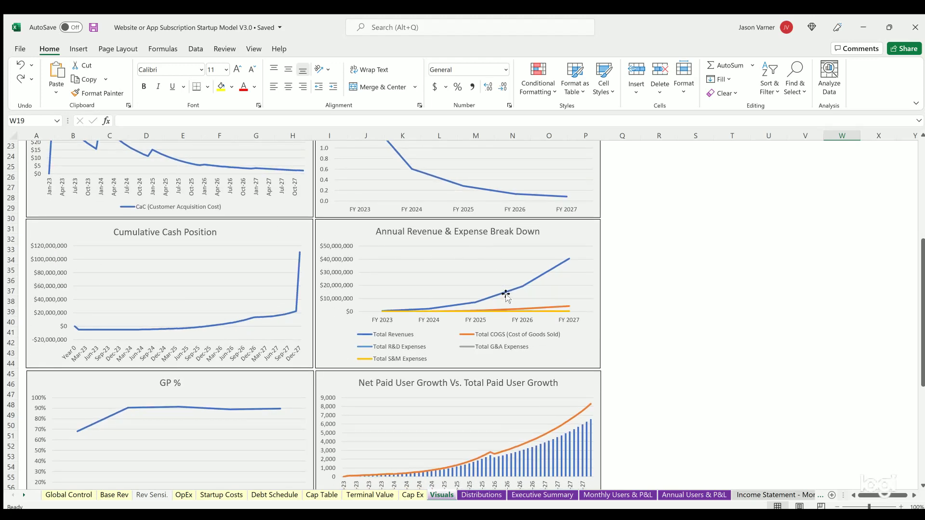
{"action": "scroll", "coordinate": [506, 294], "scroll_direction": "down", "scroll_amount": 4}
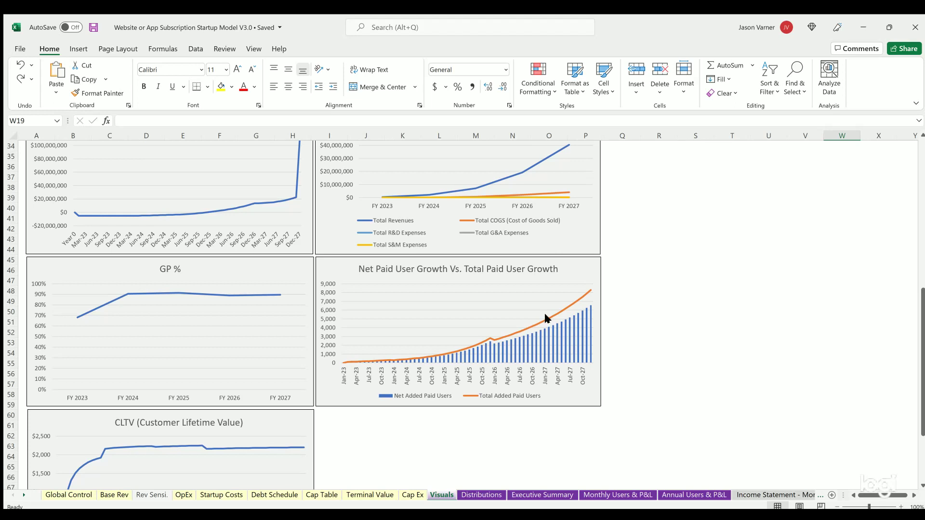
Inspect which row of the Monthly Users & P&L sheet feeds the Net Added Paid Users series of the Net Paid User Growth chart.
{"action": "left_click", "coordinate": [516, 307]}
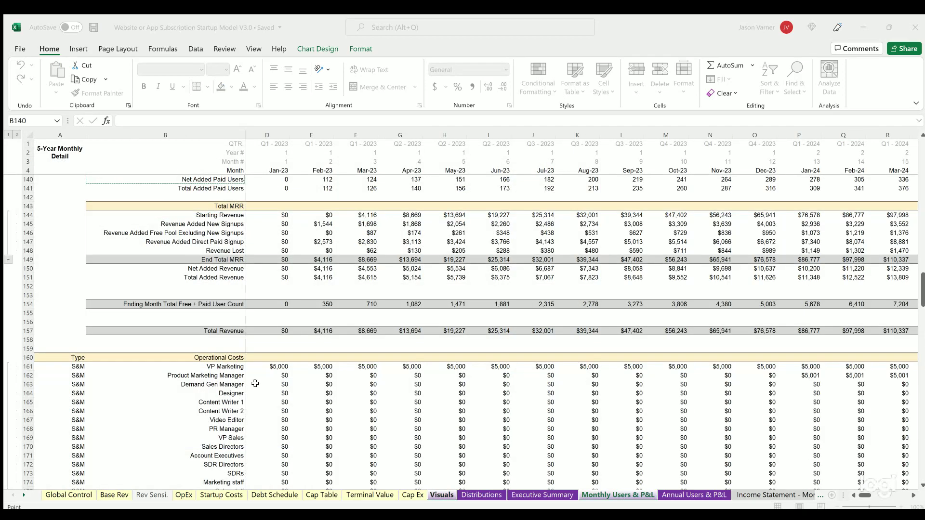
{"action": "scroll", "coordinate": [255, 384], "scroll_direction": "up", "scroll_amount": 4}
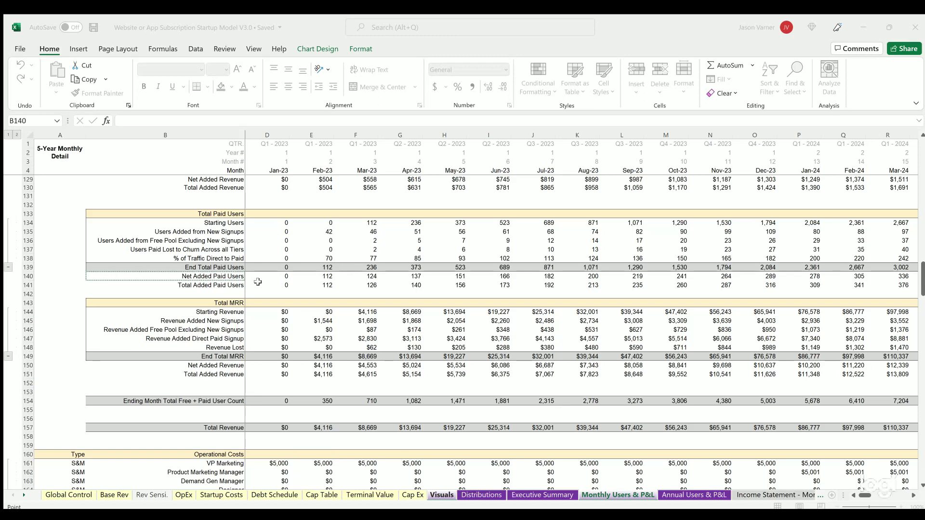
{"action": "key", "text": "BackSpace"}
{"action": "key", "text": "Down"}
{"action": "key", "text": "Down"}
{"action": "key", "text": "Down"}
{"action": "key", "text": "Down"}
{"action": "key", "text": "Down"}
{"action": "key", "text": "Down"}
{"action": "key", "text": "Down"}
{"action": "key", "text": "Down"}
{"action": "key", "text": "Down"}
{"action": "key", "text": "Down"}
{"action": "key", "text": "Down"}
{"action": "key", "text": "ctrl+shift+Right"}
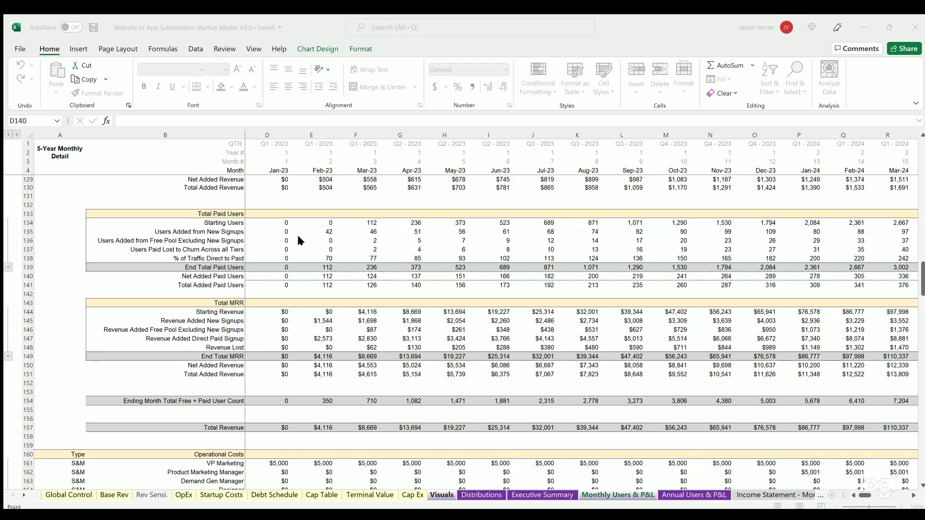
{"action": "key", "text": "Return"}
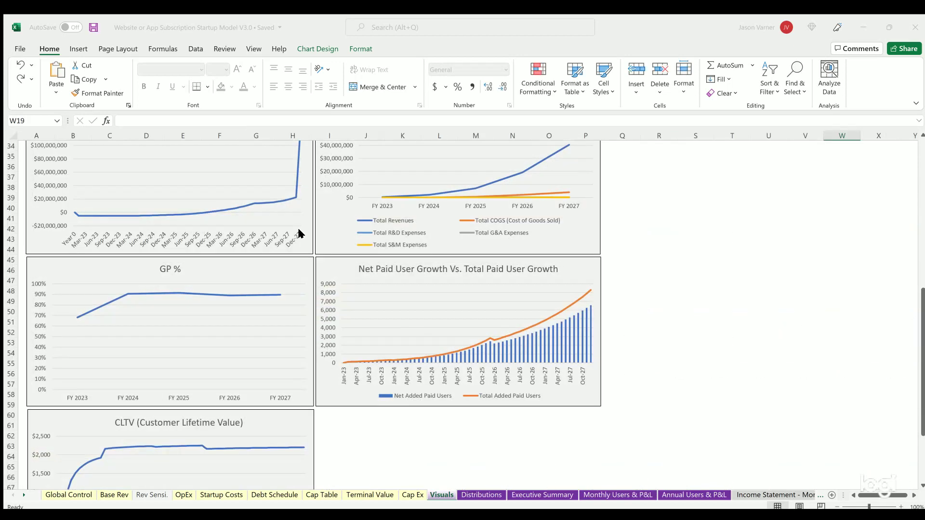
Review the CLTV (Customer Lifetime Value) and Users and MRR per Tier charts further down the Visuals sheet.
{"action": "left_click", "coordinate": [364, 286]}
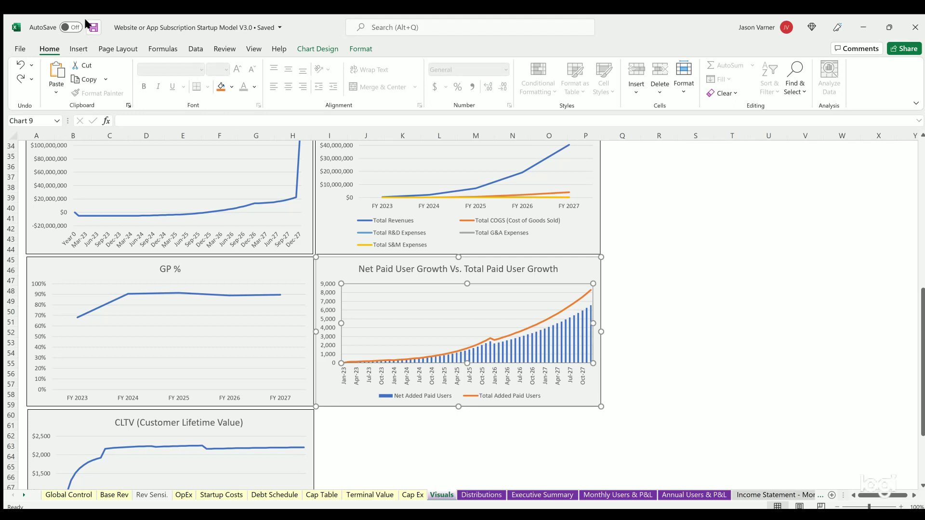
{"action": "scroll", "coordinate": [130, 299], "scroll_direction": "down", "scroll_amount": 4}
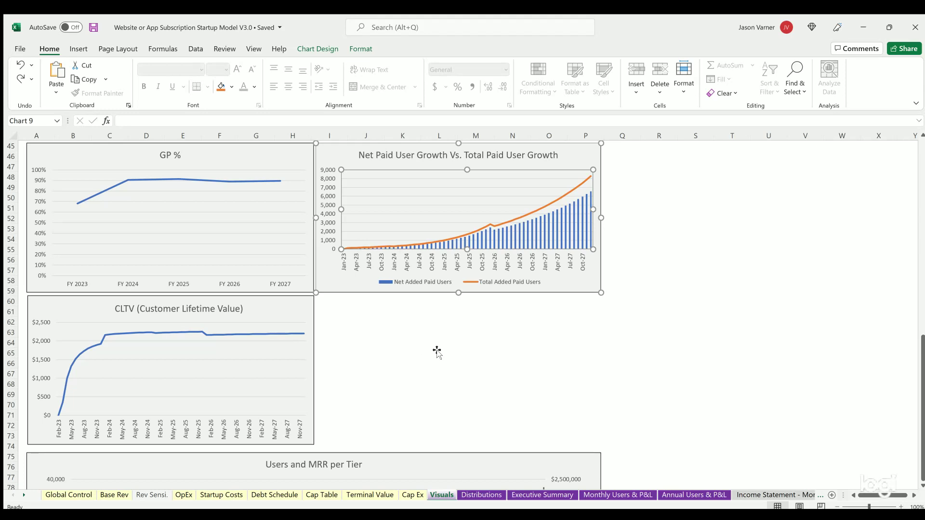
{"action": "scroll", "coordinate": [437, 352], "scroll_direction": "down", "scroll_amount": 4}
{"action": "scroll", "coordinate": [437, 352], "scroll_direction": "down", "scroll_amount": 4}
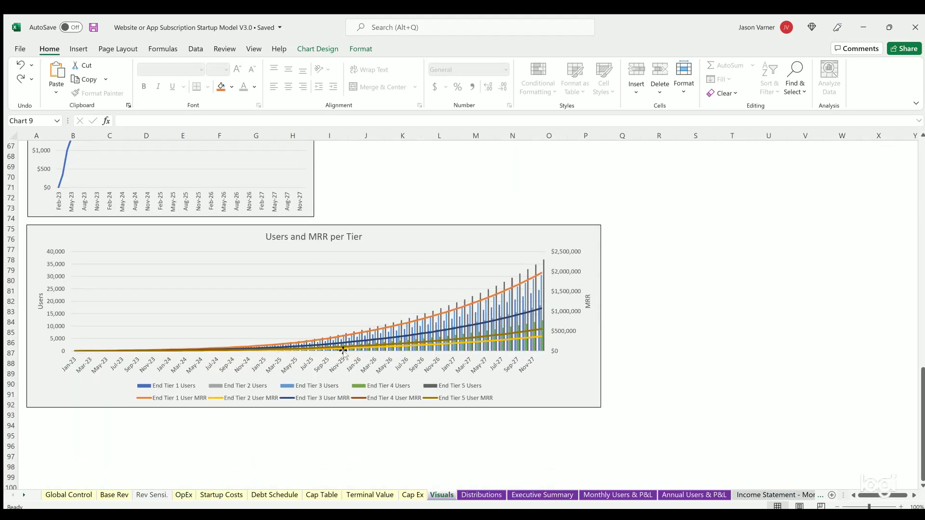
{"action": "scroll", "coordinate": [402, 330], "scroll_direction": "up", "scroll_amount": 20}
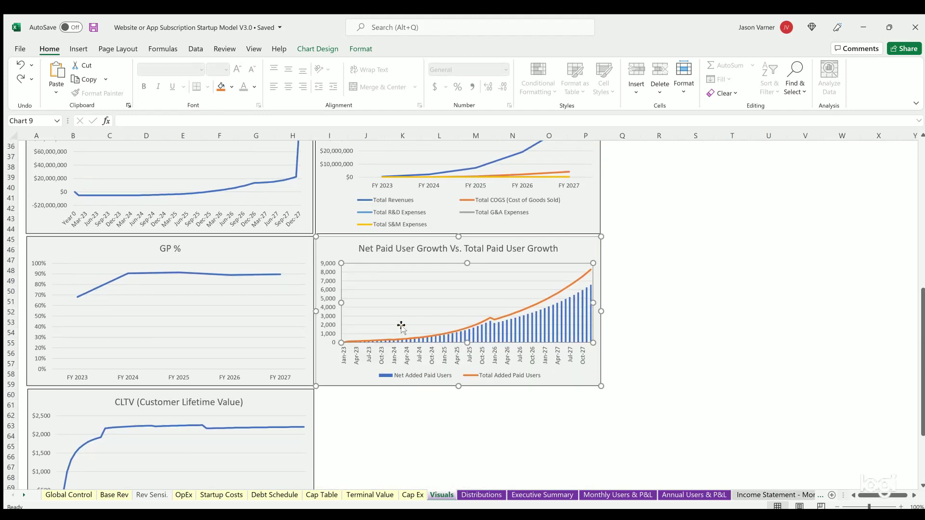
Go to the Distributions sheet and examine the Cash Flow row from Year 0 through FY 2027.
{"action": "left_click", "coordinate": [481, 495]}
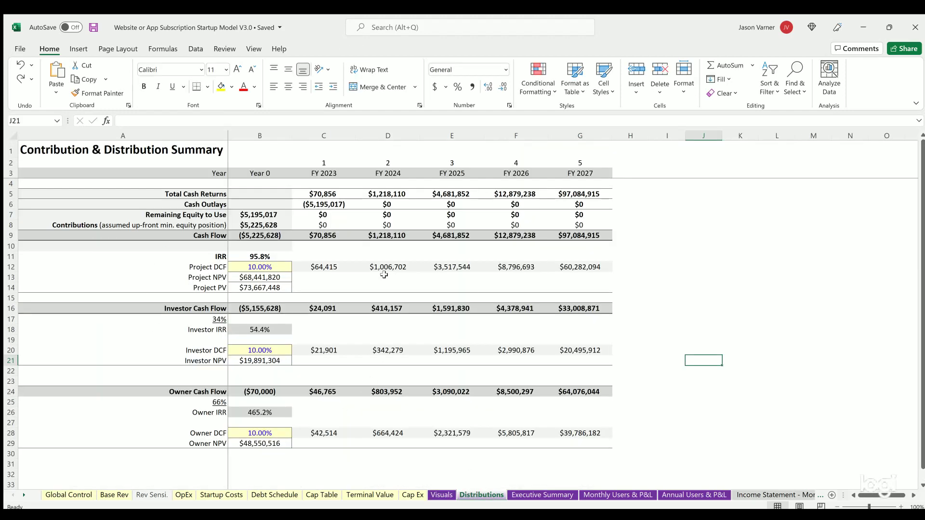
{"action": "left_click", "coordinate": [254, 231]}
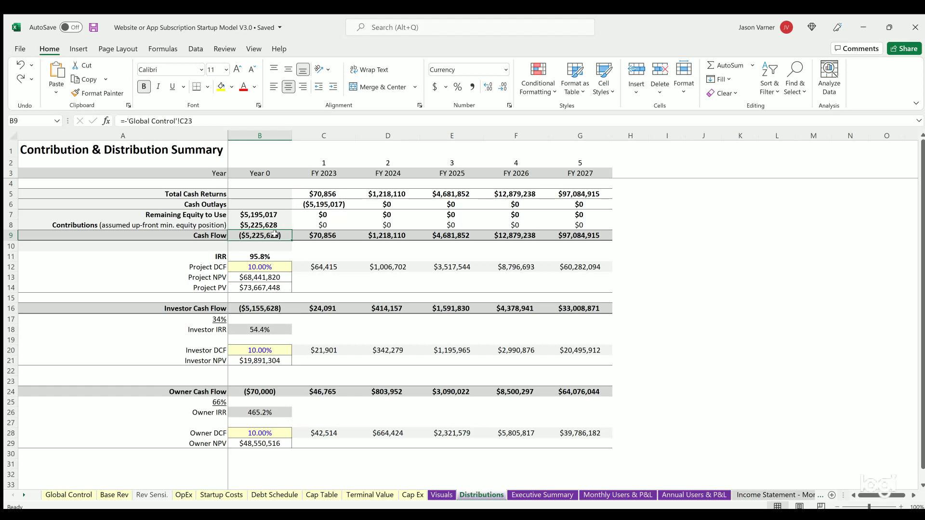
{"action": "left_click_drag", "start_coordinate": [326, 233], "coordinate": [560, 235]}
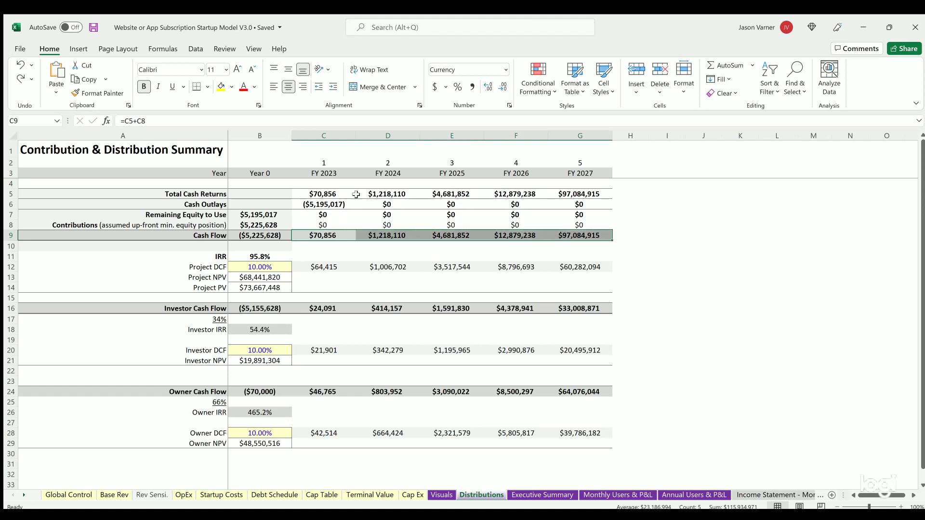
Examine the Total Cash Returns and Cash Outlays rows for FY 2023 through FY 2027.
{"action": "left_click_drag", "start_coordinate": [324, 190], "coordinate": [563, 189]}
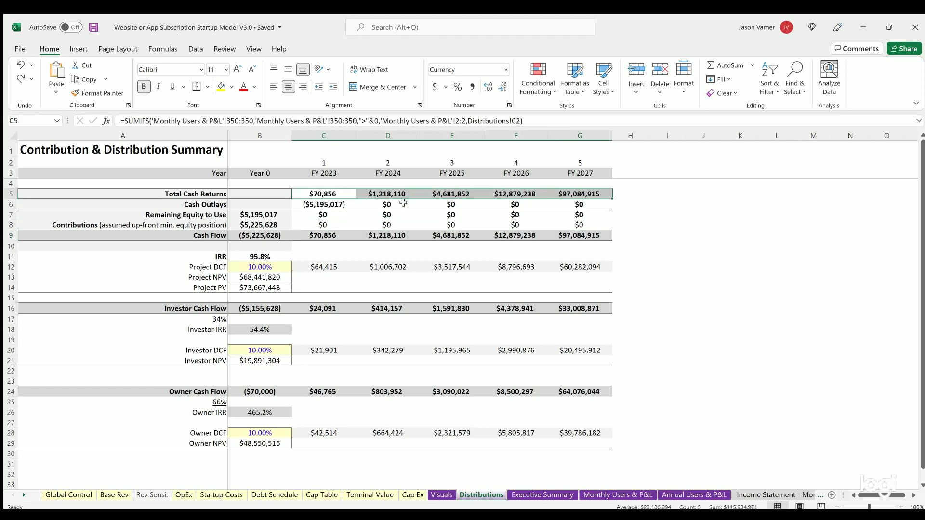
{"action": "left_click", "coordinate": [333, 204]}
{"action": "left_click", "coordinate": [365, 201], "text": "shift"}
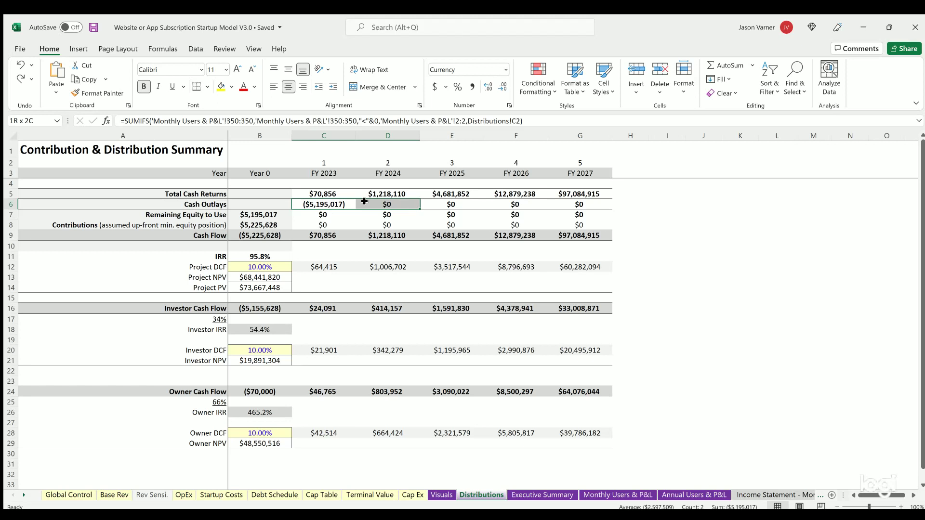
{"action": "left_click_drag", "start_coordinate": [364, 201], "coordinate": [550, 201]}
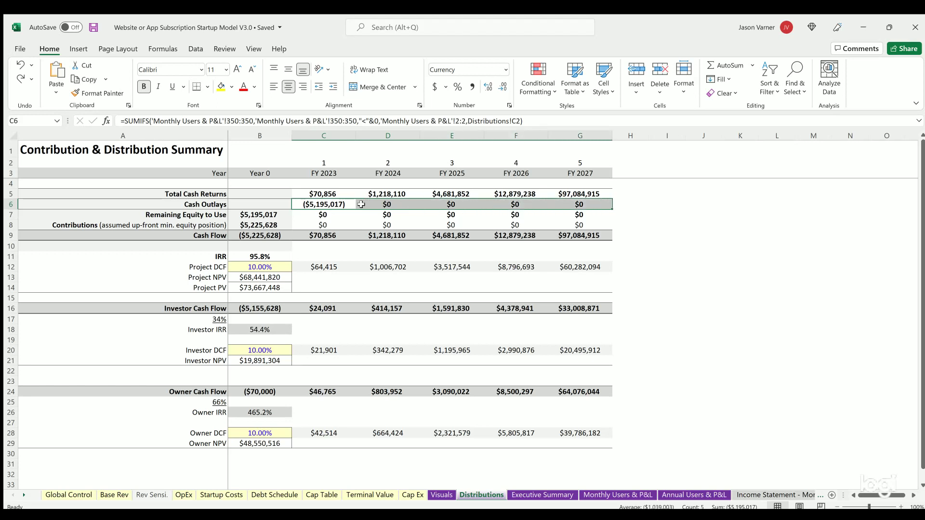
Check how Remaining Equity to Use is calculated for Year 0 and FY 2023 against the FY 2023 Cash Outlays.
{"action": "left_click", "coordinate": [328, 212]}
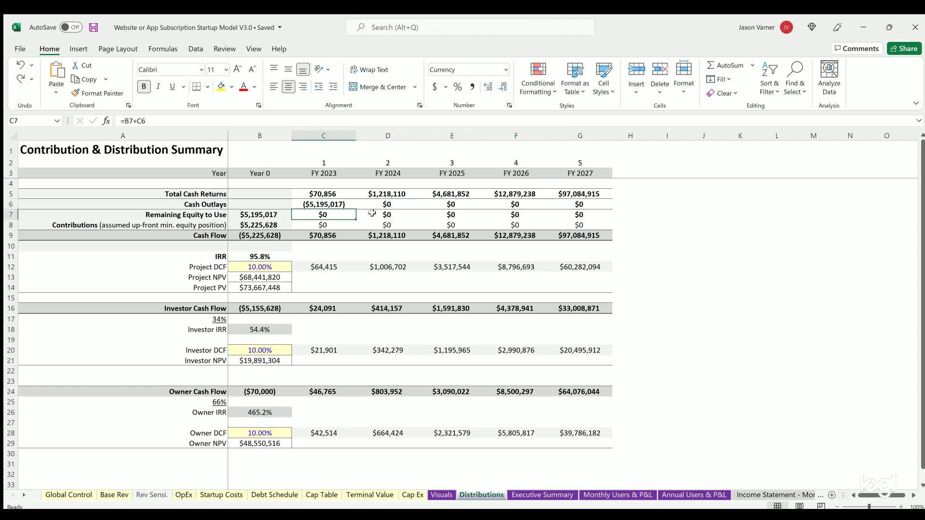
{"action": "left_click", "coordinate": [326, 201]}
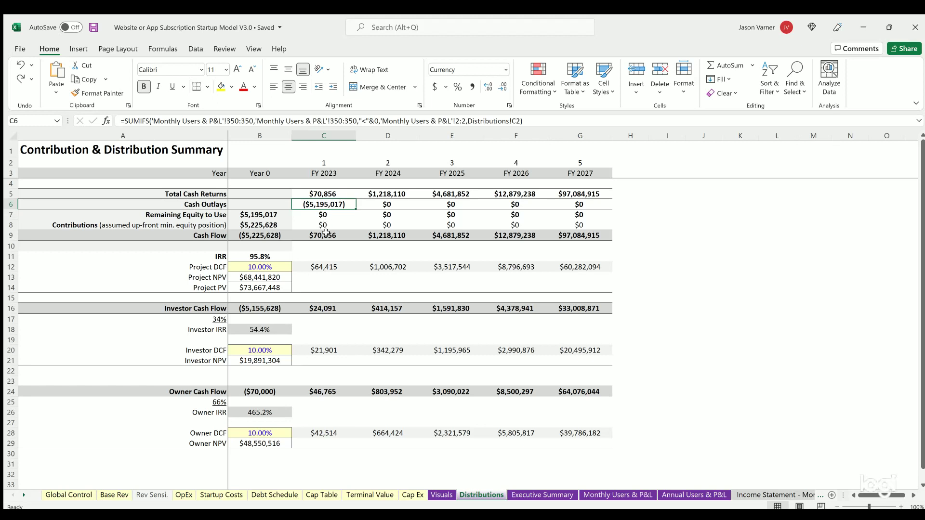
{"action": "left_click", "coordinate": [259, 214]}
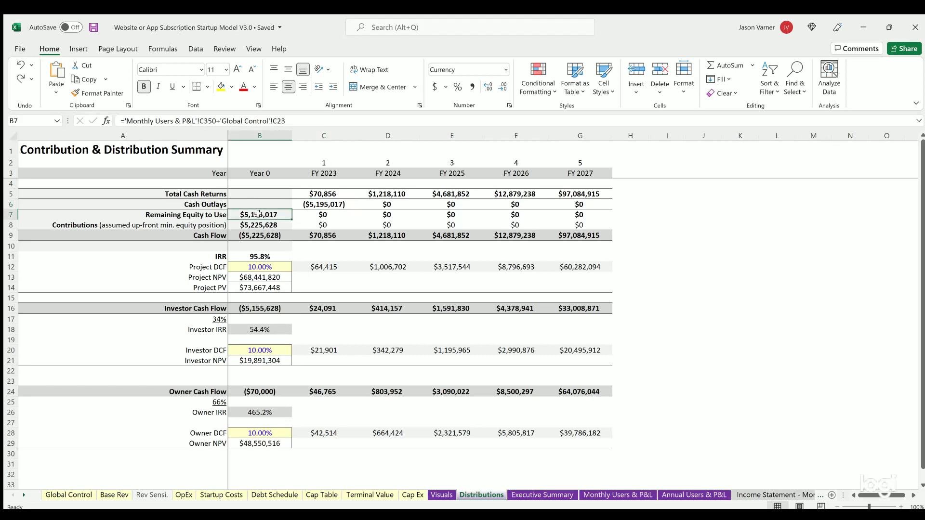
Examine Total Cash Returns for FY 2023 to FY 2025, along with the FY 2025 Cash Outlays and Cash Flow.
{"action": "left_click", "coordinate": [332, 191]}
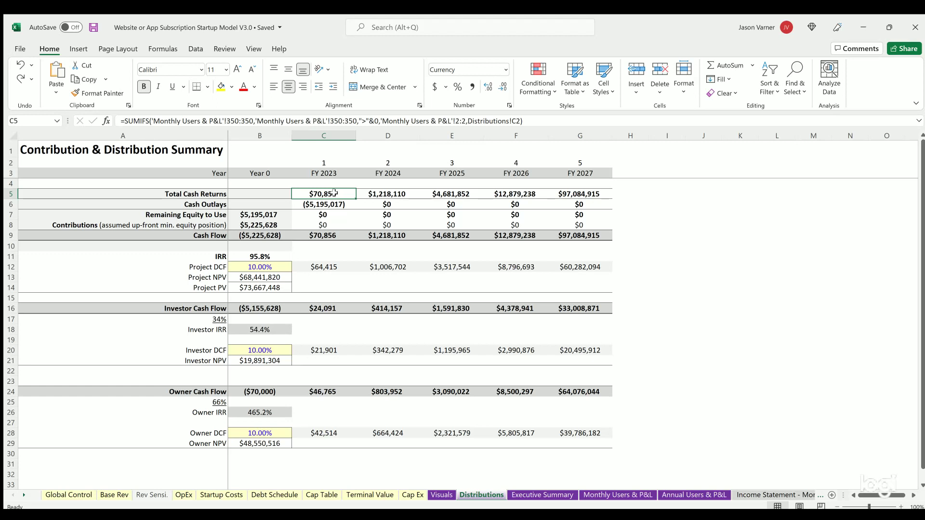
{"action": "left_click", "coordinate": [385, 191]}
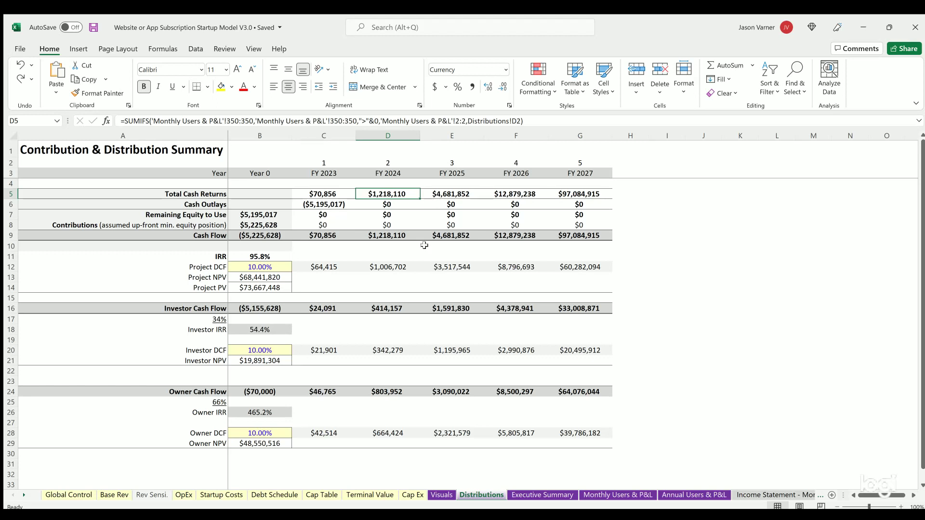
{"action": "left_click", "coordinate": [450, 204]}
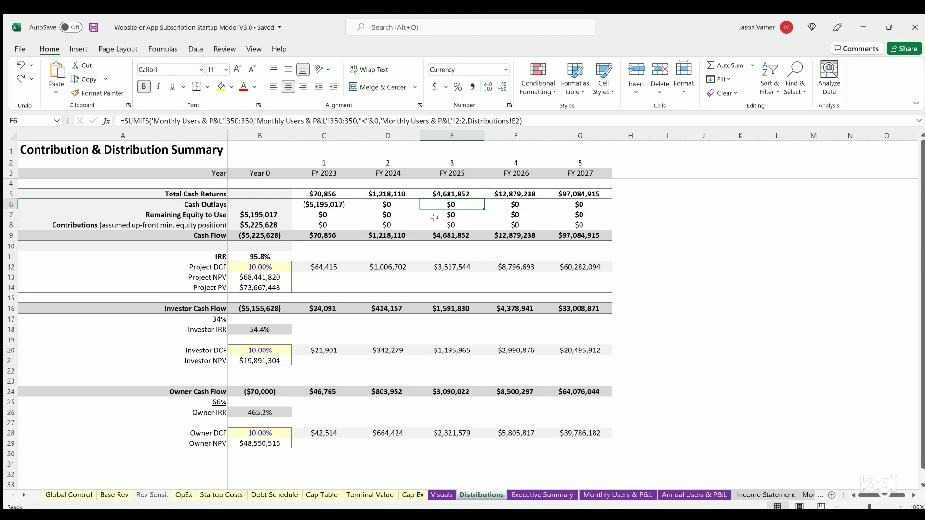
{"action": "left_click", "coordinate": [449, 193]}
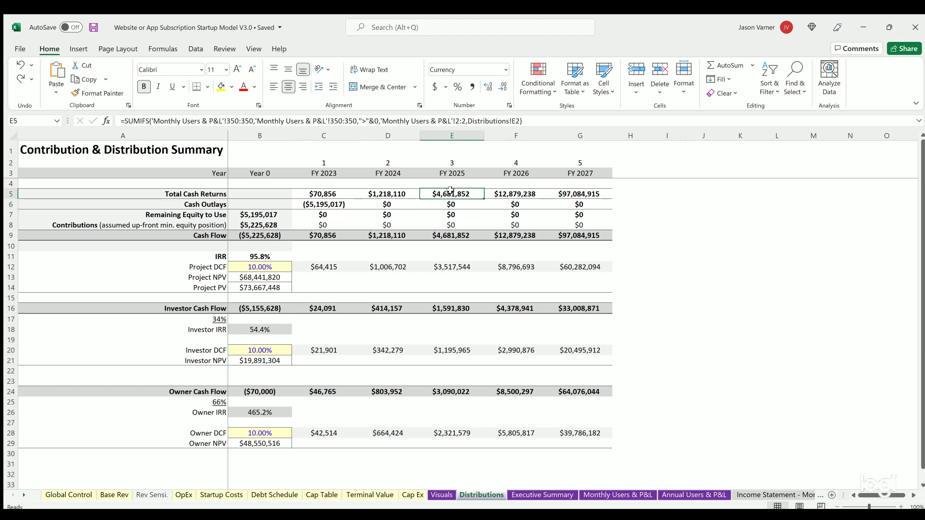
{"action": "left_click", "coordinate": [448, 231]}
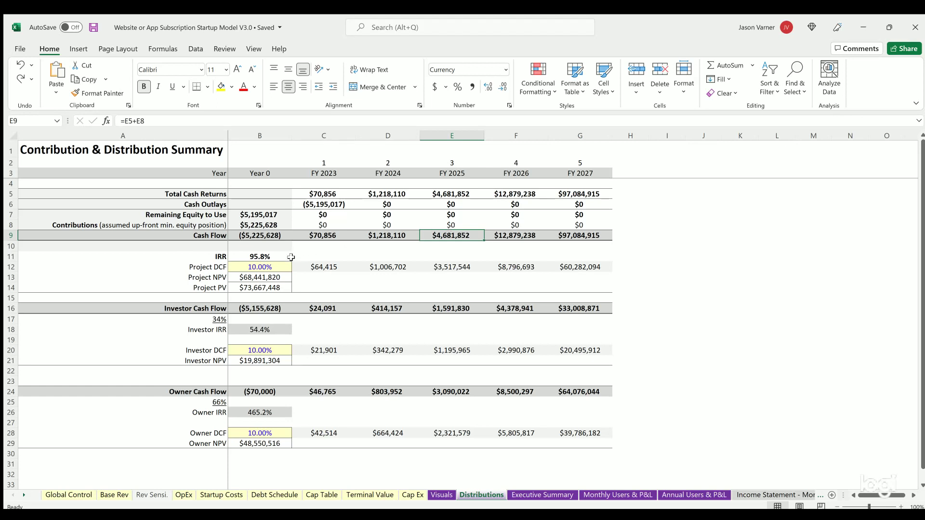
Check the formulas behind the project's IRR and Project NPV.
{"action": "left_click", "coordinate": [207, 253]}
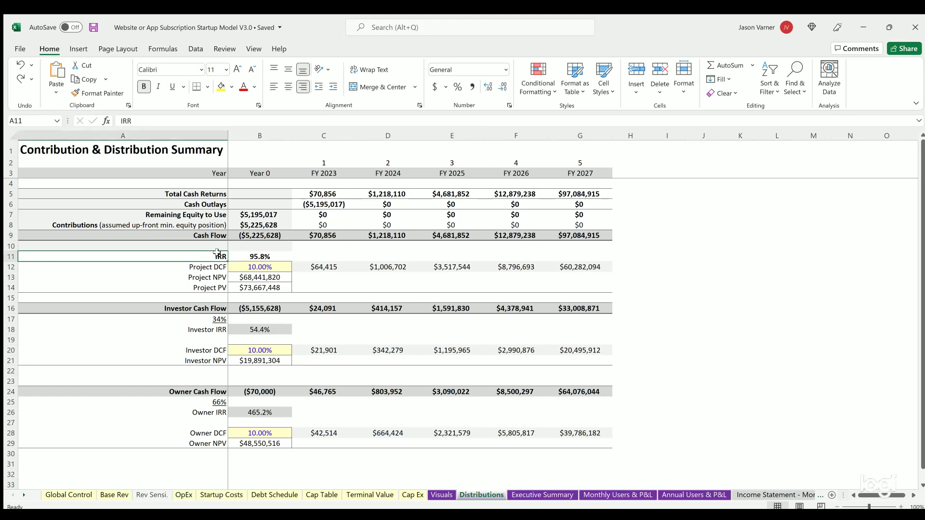
{"action": "left_click", "coordinate": [256, 253]}
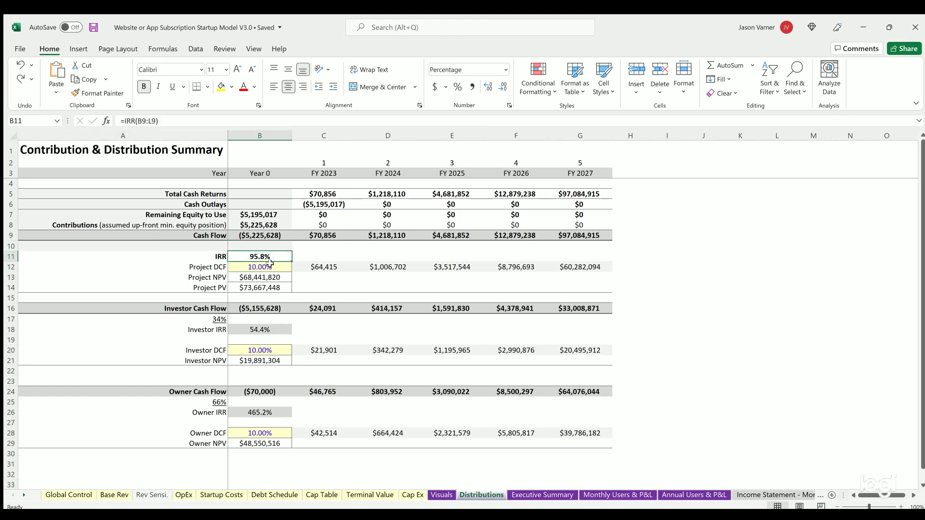
{"action": "left_click", "coordinate": [264, 277]}
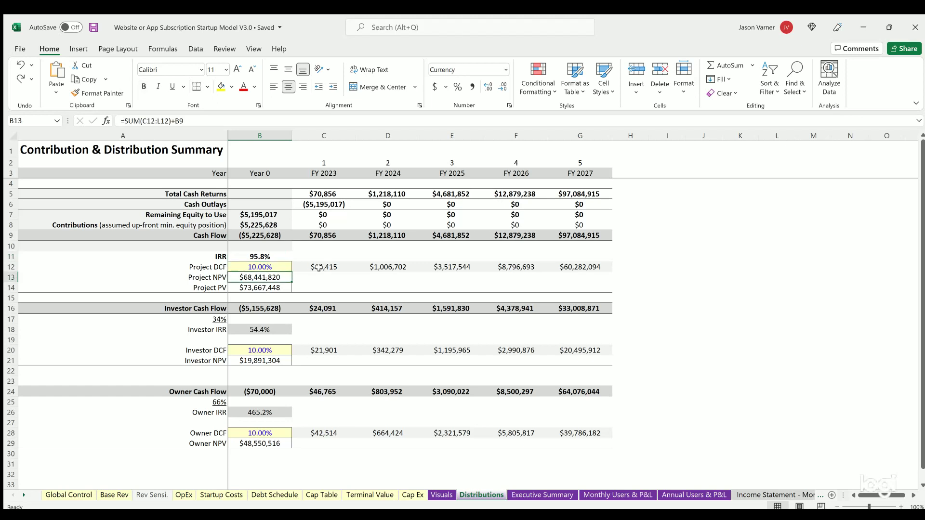
Compare the Investor Cash Flow and Owner Cash Flow sections, including their ownership percentages.
{"action": "left_click", "coordinate": [215, 318]}
{"action": "left_click", "coordinate": [206, 400]}
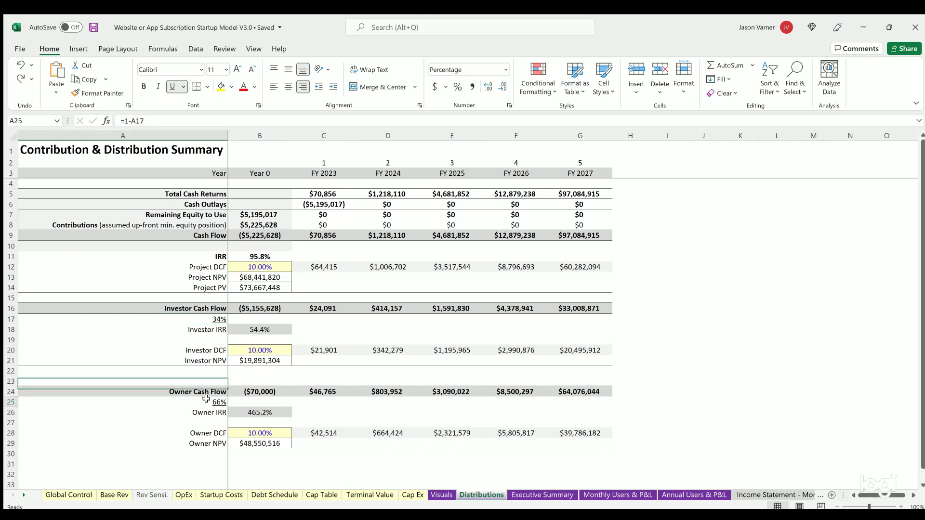
{"action": "left_click", "coordinate": [193, 305]}
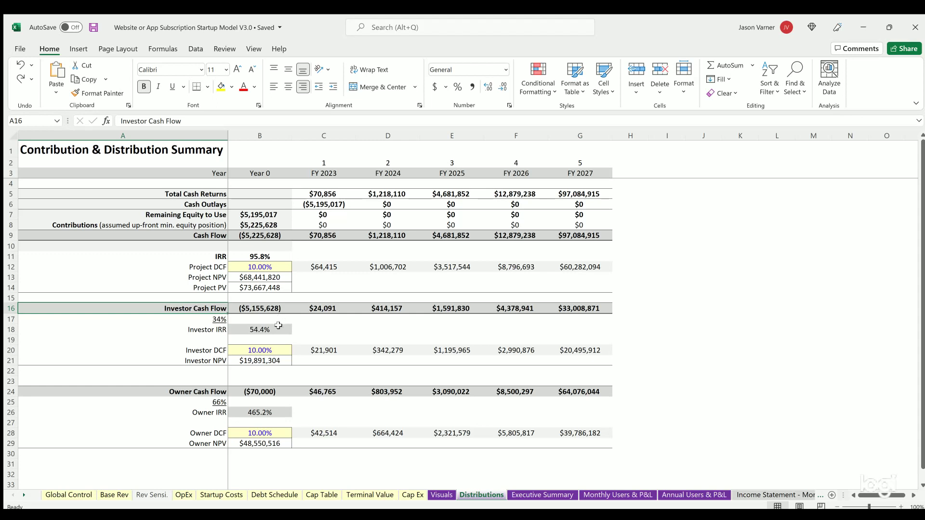
{"action": "left_click", "coordinate": [210, 388]}
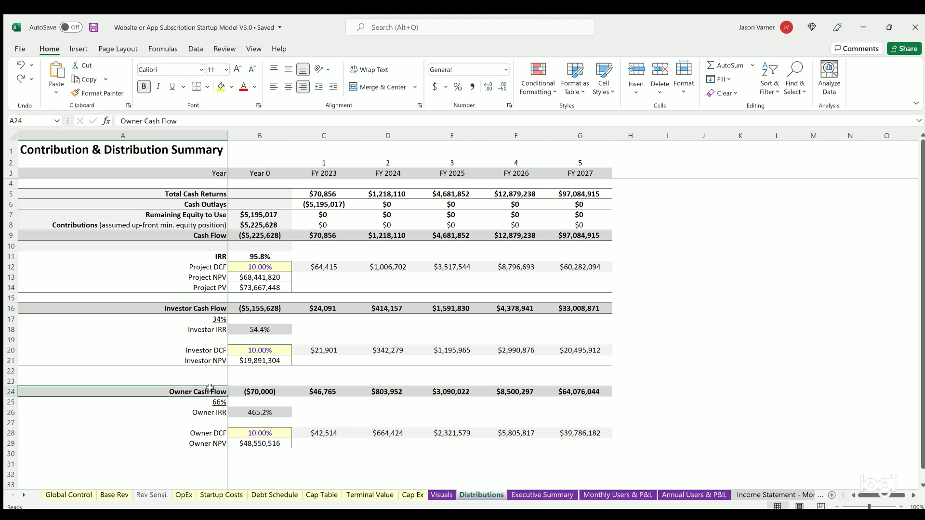
{"action": "left_click", "coordinate": [215, 308]}
{"action": "left_click", "coordinate": [210, 390]}
Go to the Executive Summary sheet and review it from Revenue per Tier down to the Key Performance Indicators.
{"action": "left_click", "coordinate": [540, 496]}
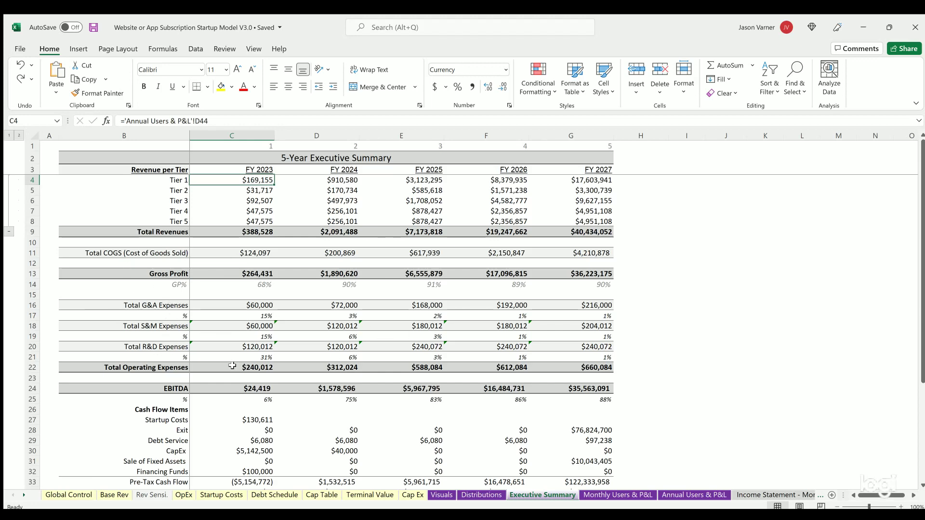
{"action": "scroll", "coordinate": [241, 397], "scroll_direction": "down", "scroll_amount": 4}
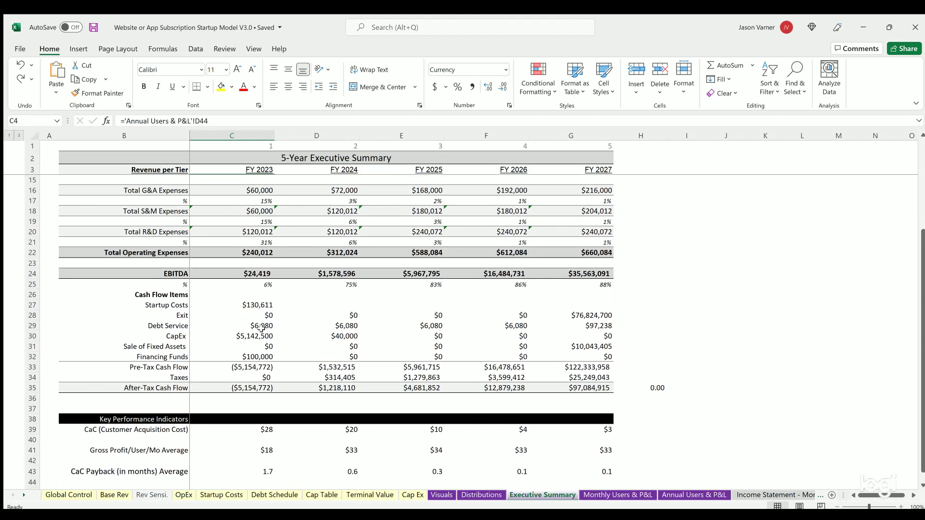
{"action": "scroll", "coordinate": [282, 331], "scroll_direction": "down", "scroll_amount": 4}
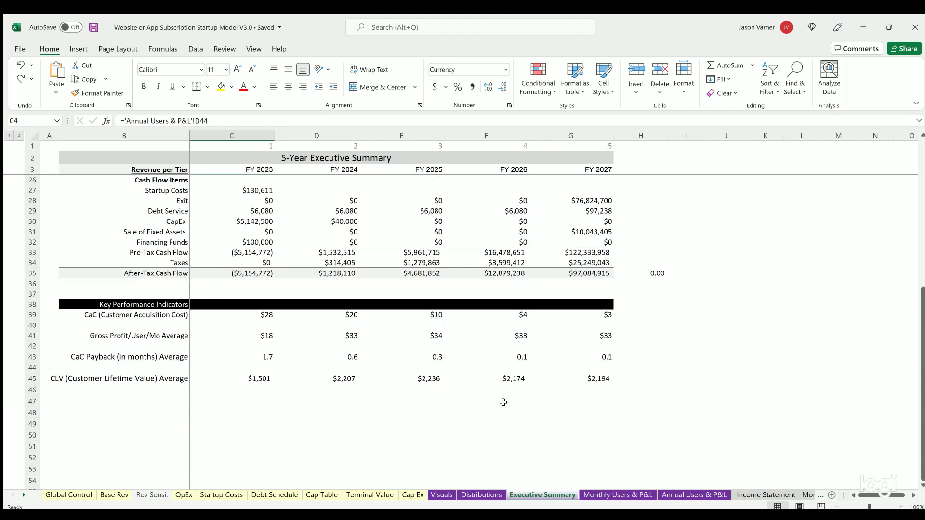
{"action": "left_click", "coordinate": [571, 430]}
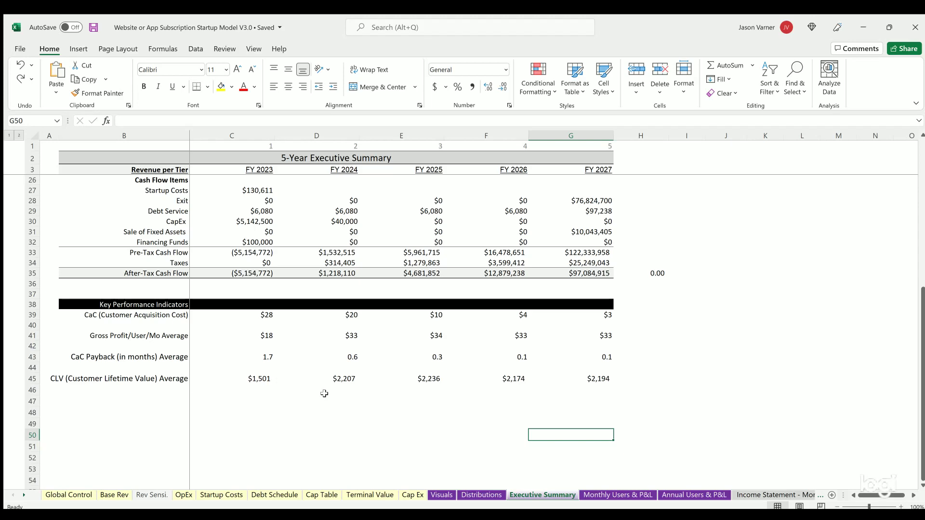
{"action": "scroll", "coordinate": [324, 394], "scroll_direction": "up", "scroll_amount": 7}
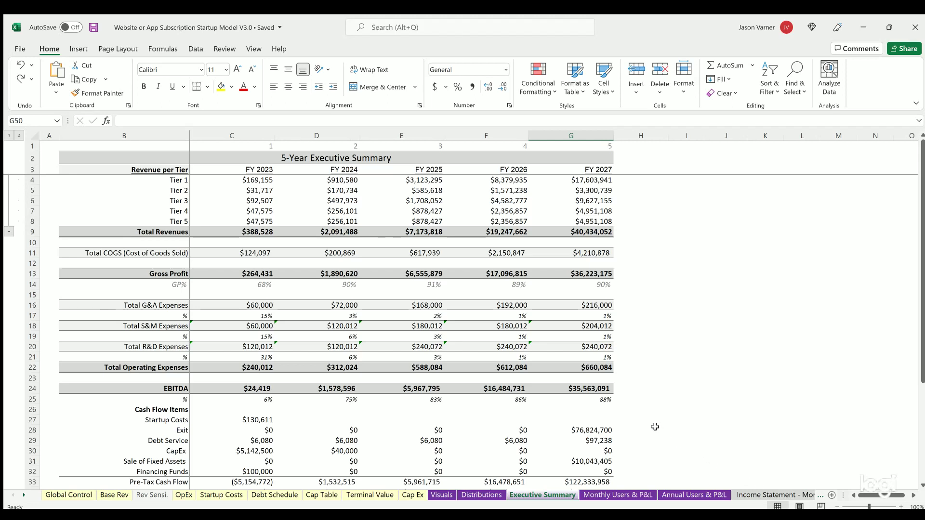
Go to the Monthly Users & P&L sheet and review it from Web/App Traffic down through the tier pools and MRR.
{"action": "left_click", "coordinate": [602, 496]}
{"action": "scroll", "coordinate": [262, 366], "scroll_direction": "up", "scroll_amount": 20}
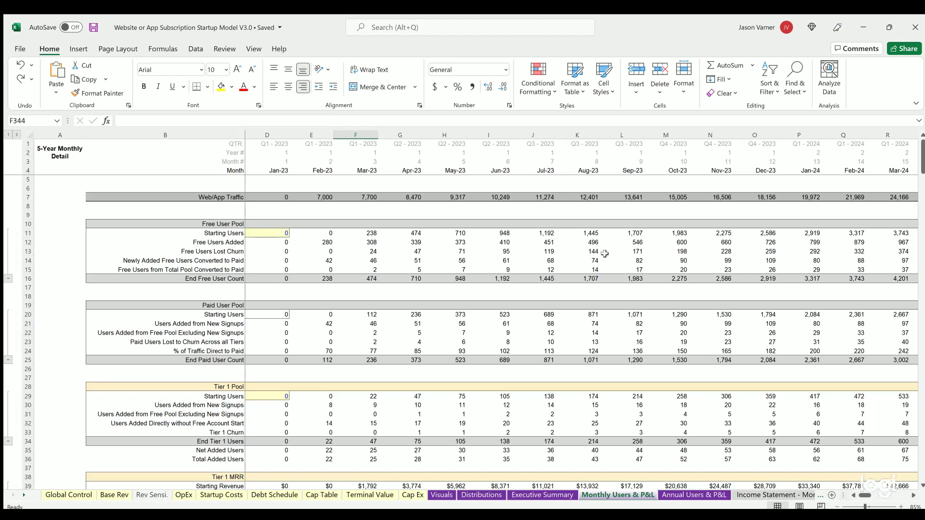
{"action": "scroll", "coordinate": [478, 328], "scroll_direction": "down", "scroll_amount": 7}
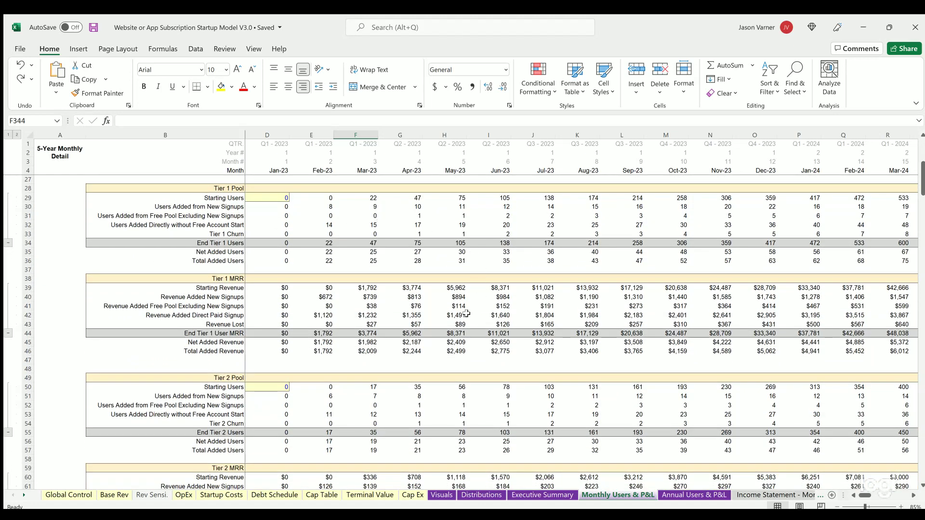
Review the Monthly Users & P&L sheet from the tier pools and MRR down through operational costs, COGS and EBITDA.
{"action": "scroll", "coordinate": [527, 299], "scroll_direction": "down", "scroll_amount": 20}
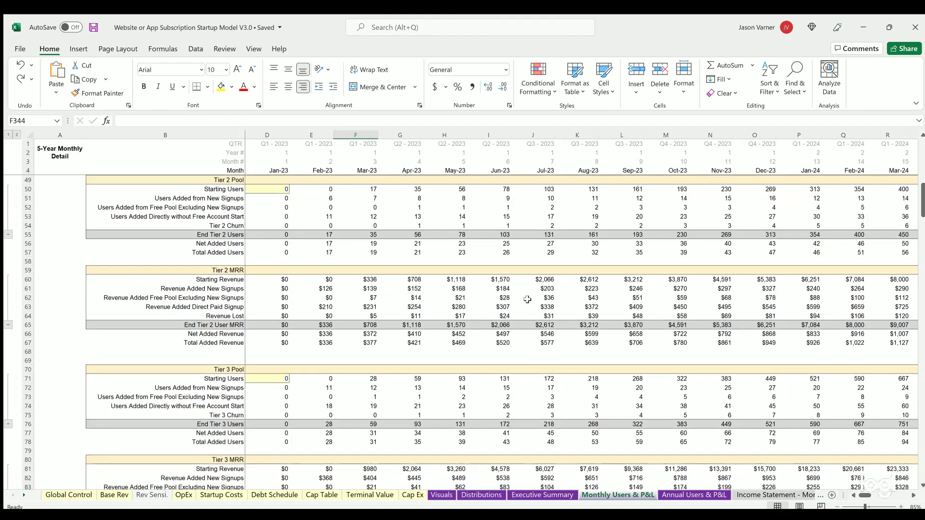
{"action": "scroll", "coordinate": [526, 299], "scroll_direction": "down", "scroll_amount": 18}
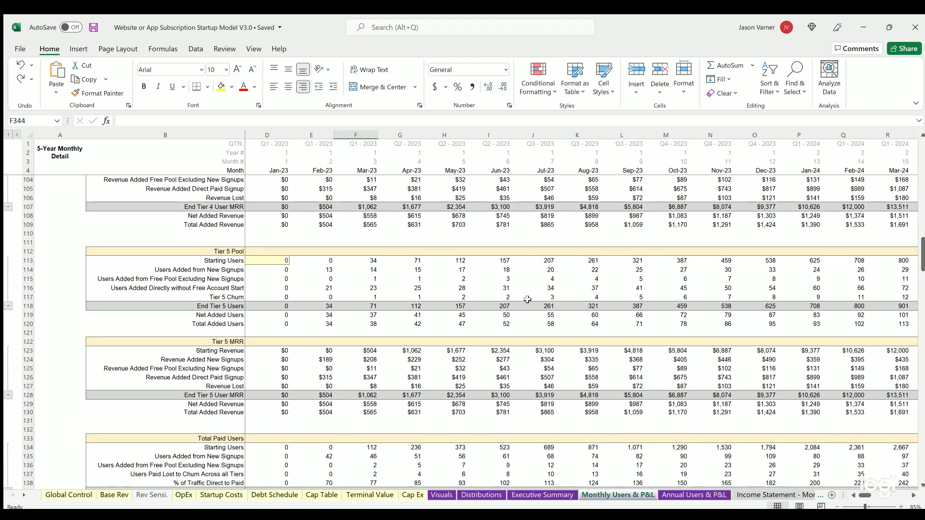
{"action": "scroll", "coordinate": [502, 320], "scroll_direction": "down", "scroll_amount": 4}
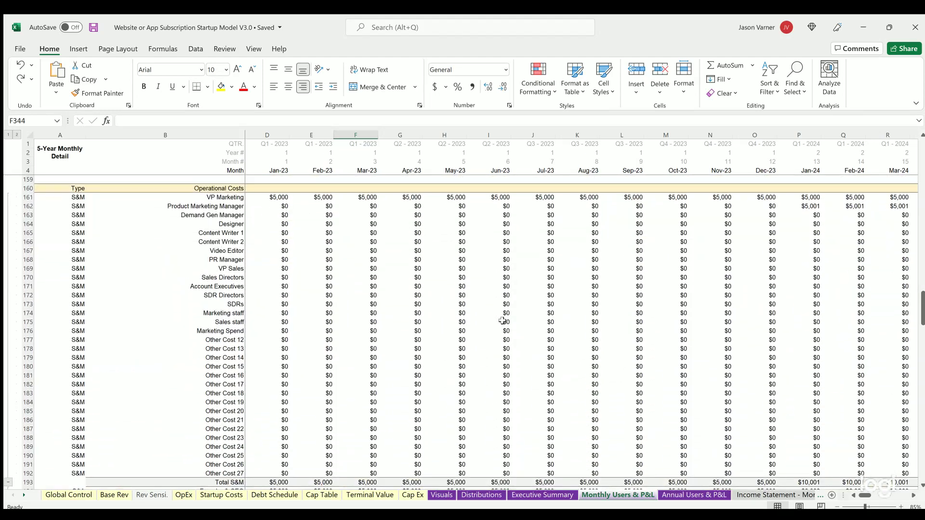
{"action": "scroll", "coordinate": [502, 320], "scroll_direction": "down", "scroll_amount": 20}
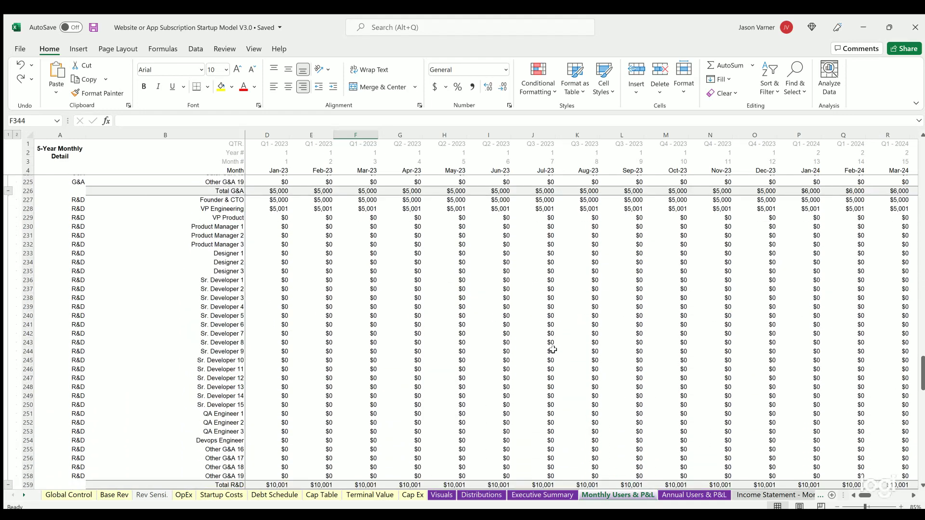
{"action": "scroll", "coordinate": [552, 349], "scroll_direction": "down", "scroll_amount": 7}
{"action": "scroll", "coordinate": [550, 348], "scroll_direction": "down", "scroll_amount": 4}
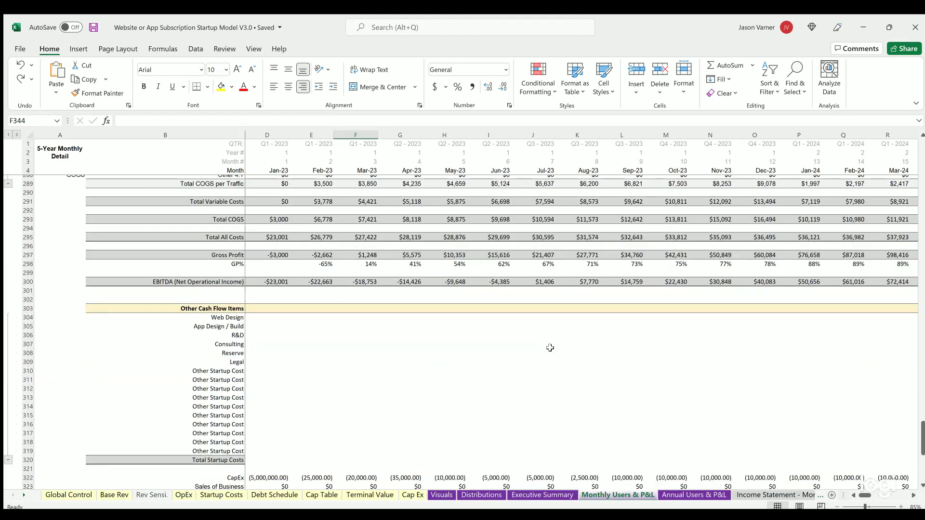
Examine the EBITDA row and the cash flow section below it, including CapEx, asset sales, taxes, debt service and customer acquisition metrics.
{"action": "left_click_drag", "start_coordinate": [196, 257], "coordinate": [347, 259]}
{"action": "scroll", "coordinate": [403, 359], "scroll_direction": "down", "scroll_amount": 4}
{"action": "scroll", "coordinate": [286, 331], "scroll_direction": "down", "scroll_amount": 4}
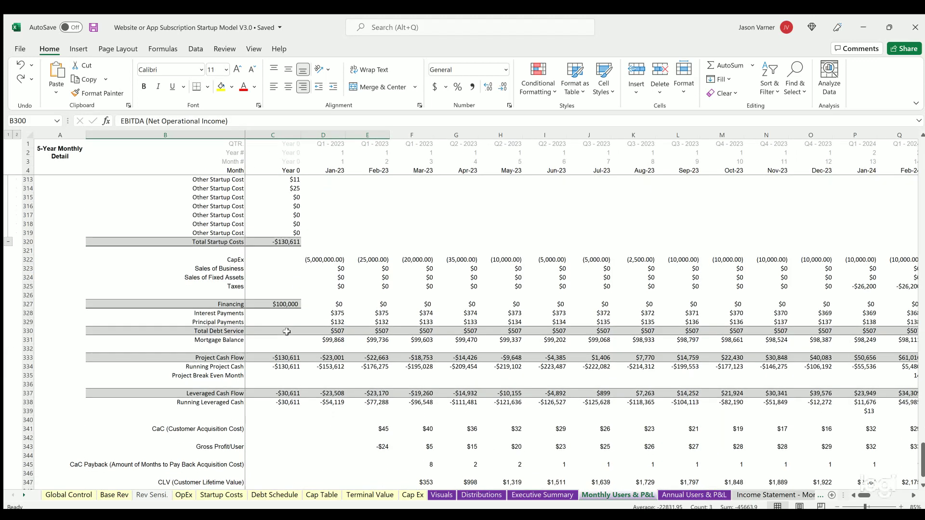
{"action": "scroll", "coordinate": [286, 332], "scroll_direction": "down", "scroll_amount": 4}
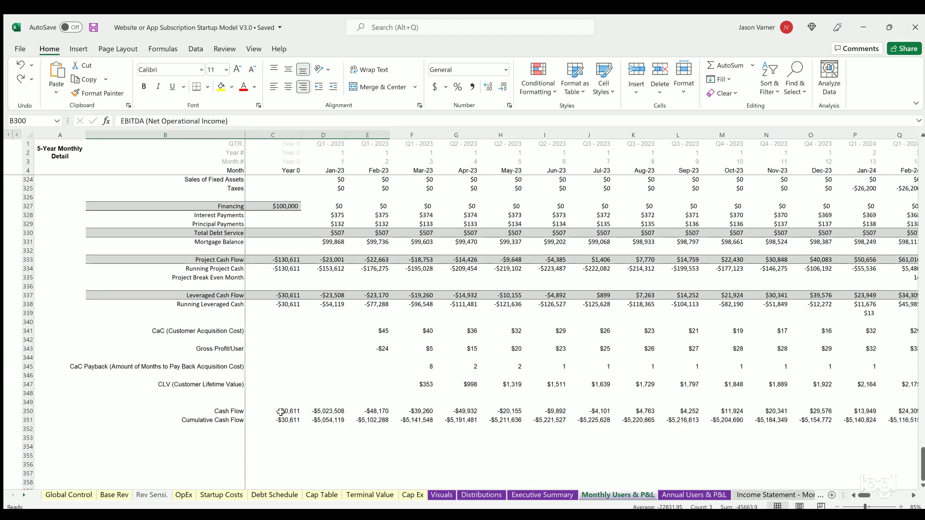
{"action": "scroll", "coordinate": [302, 328], "scroll_direction": "up", "scroll_amount": 4}
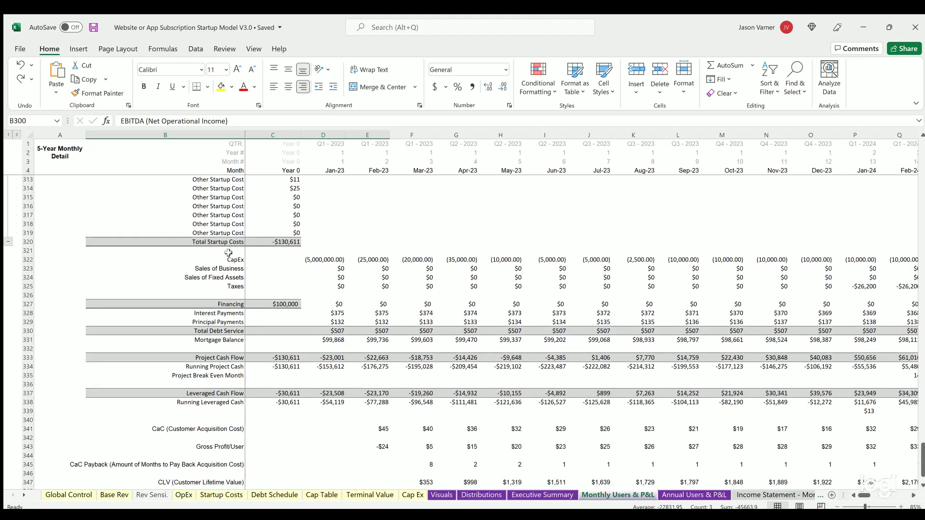
{"action": "left_click", "coordinate": [227, 261]}
{"action": "left_click_drag", "start_coordinate": [228, 269], "coordinate": [227, 286]}
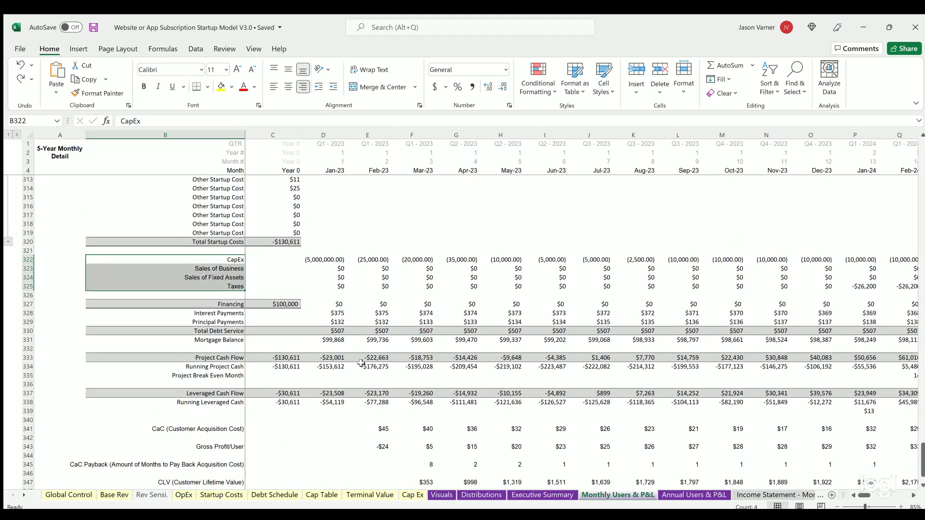
{"action": "scroll", "coordinate": [155, 341], "scroll_direction": "up", "scroll_amount": 20}
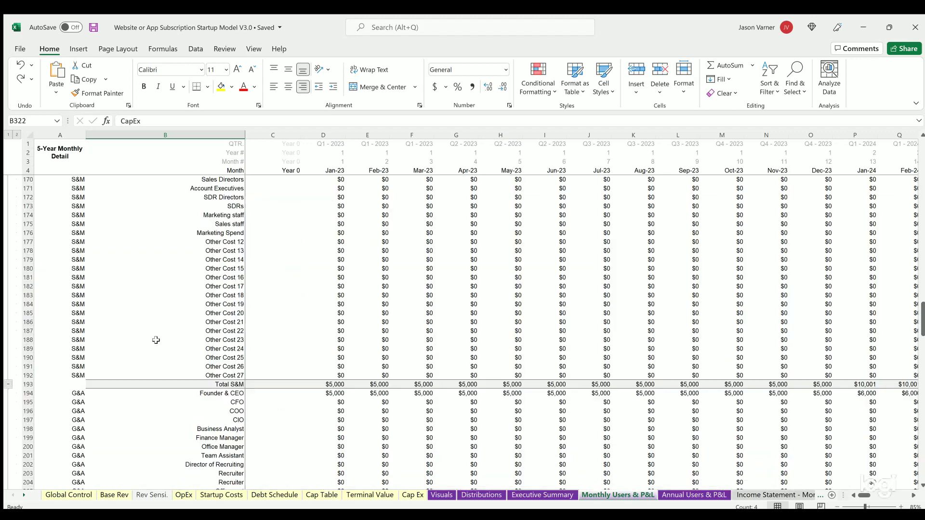
Go to the Income Statement - Monthly sheet and review it from Revenue down to Net Income.
{"action": "left_click", "coordinate": [744, 497]}
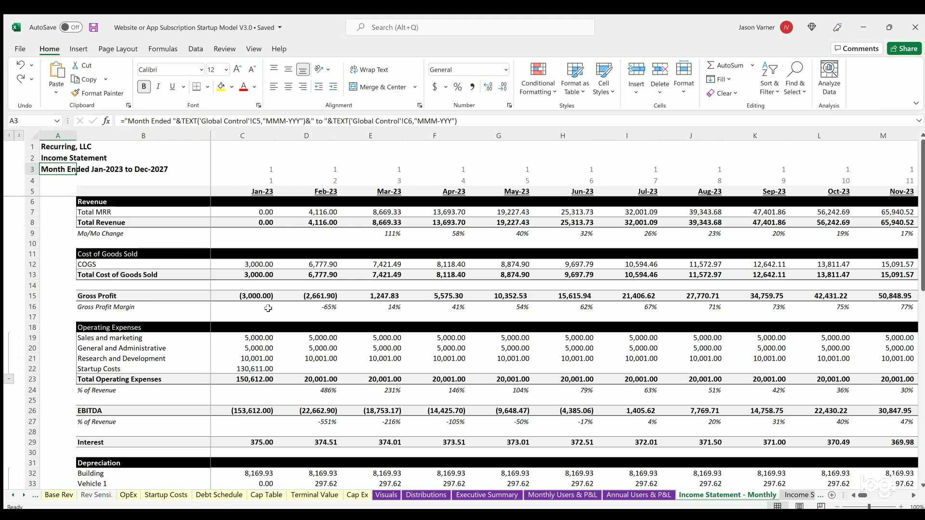
{"action": "scroll", "coordinate": [269, 308], "scroll_direction": "down", "scroll_amount": 15}
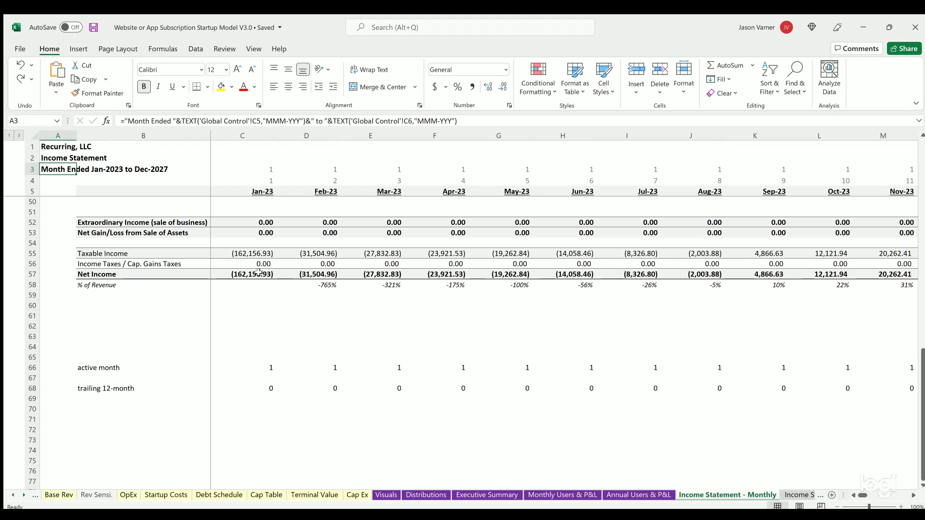
{"action": "scroll", "coordinate": [259, 273], "scroll_direction": "up", "scroll_amount": 4}
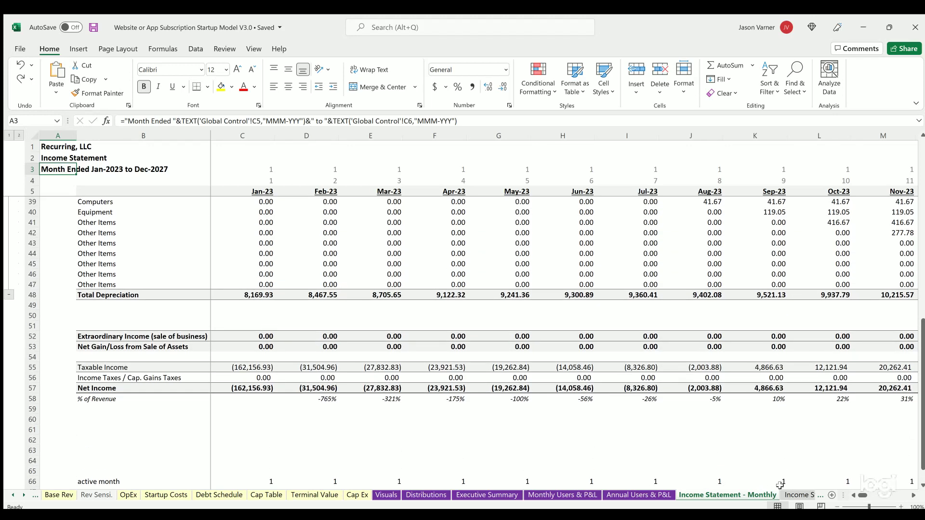
Go to the Income Statement - Annual sheet and review the full yearly statement.
{"action": "left_click", "coordinate": [790, 496]}
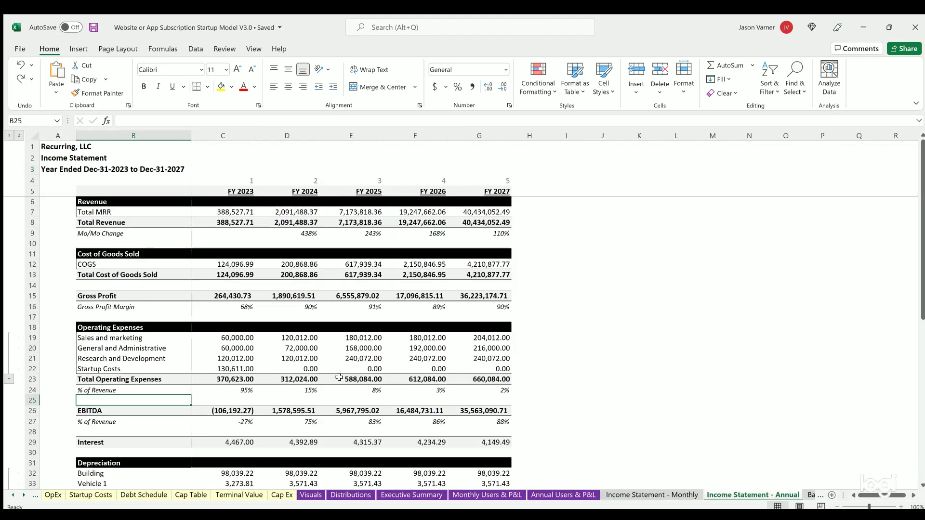
{"action": "scroll", "coordinate": [334, 375], "scroll_direction": "down", "scroll_amount": 12}
{"action": "scroll", "coordinate": [334, 375], "scroll_direction": "up", "scroll_amount": 12}
Go to the Balance Sheet - Monthly sheet and review it from Assets down to the Check row.
{"action": "left_click", "coordinate": [22, 492]}
{"action": "left_click", "coordinate": [792, 495]}
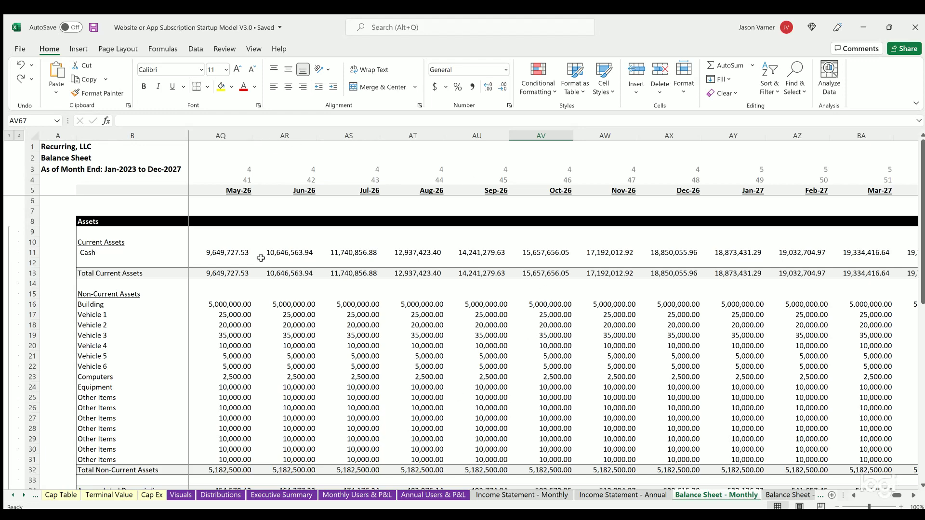
{"action": "scroll", "coordinate": [260, 258], "scroll_direction": "down", "scroll_amount": 15}
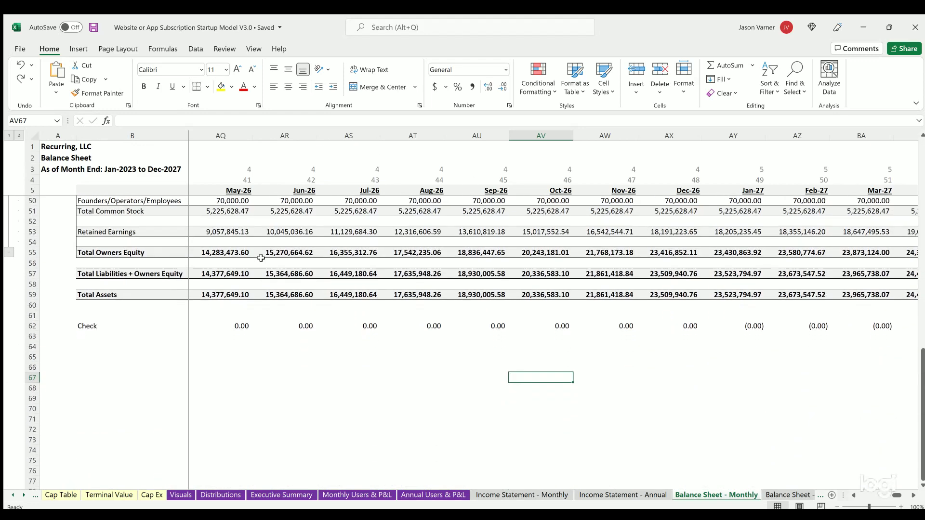
{"action": "scroll", "coordinate": [237, 293], "scroll_direction": "up", "scroll_amount": 15}
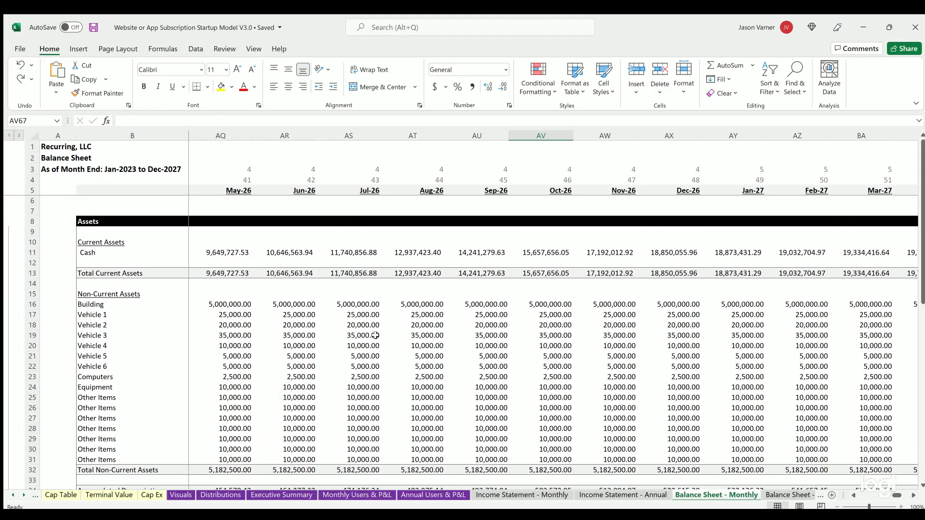
Go to the Balance Sheet - Annual sheet and review its assets, liabilities and owner equity.
{"action": "left_click", "coordinate": [789, 495]}
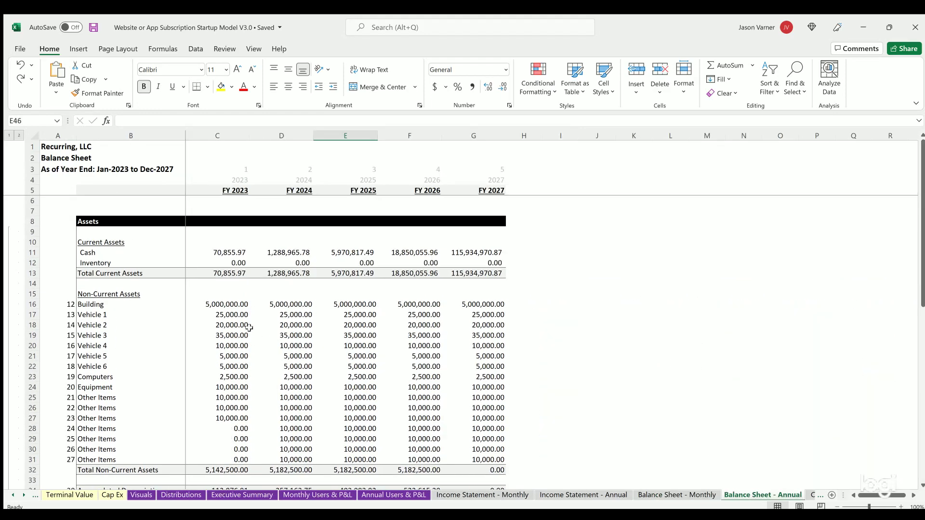
{"action": "scroll", "coordinate": [249, 327], "scroll_direction": "down", "scroll_amount": 15}
{"action": "scroll", "coordinate": [250, 327], "scroll_direction": "up", "scroll_amount": 4}
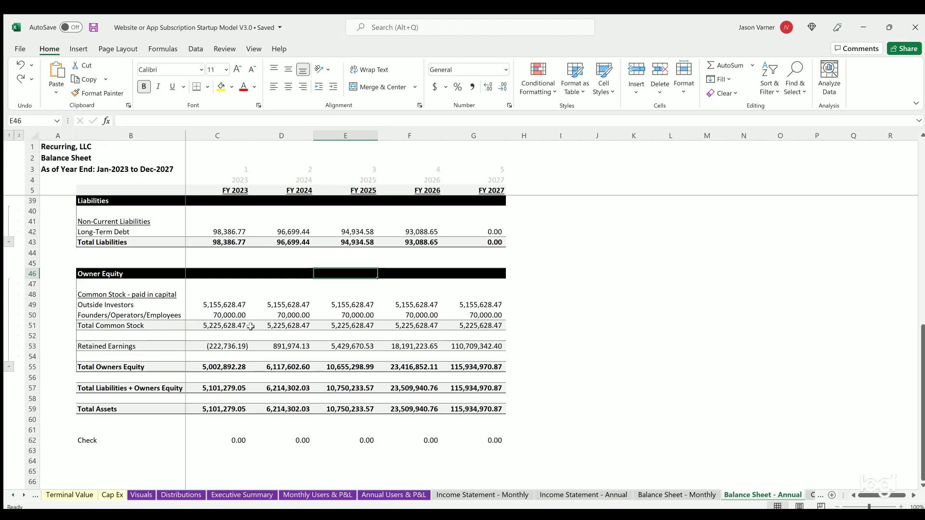
{"action": "scroll", "coordinate": [251, 327], "scroll_direction": "up", "scroll_amount": 11}
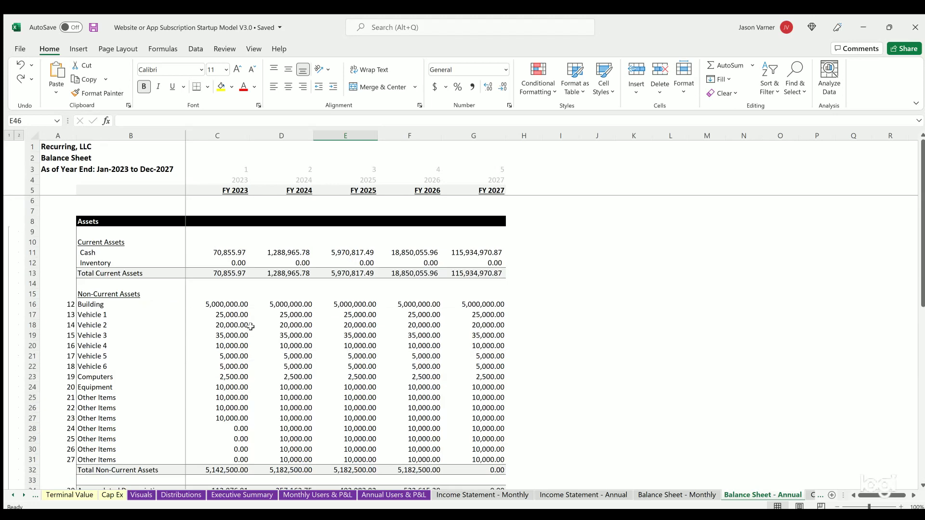
Clear the Inventory label and its FY 2023 to FY 2027 values under Current Assets in the annual balance sheet.
{"action": "left_click", "coordinate": [23, 494]}
{"action": "left_click", "coordinate": [23, 495]}
{"action": "left_click", "coordinate": [84, 262]}
{"action": "left_click_drag", "start_coordinate": [84, 261], "coordinate": [478, 269]}
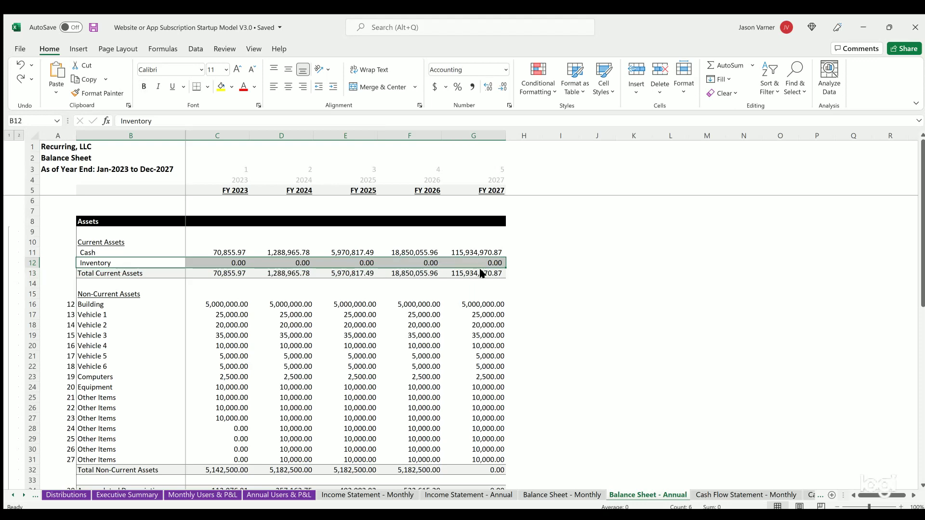
{"action": "key", "text": "Delete"}
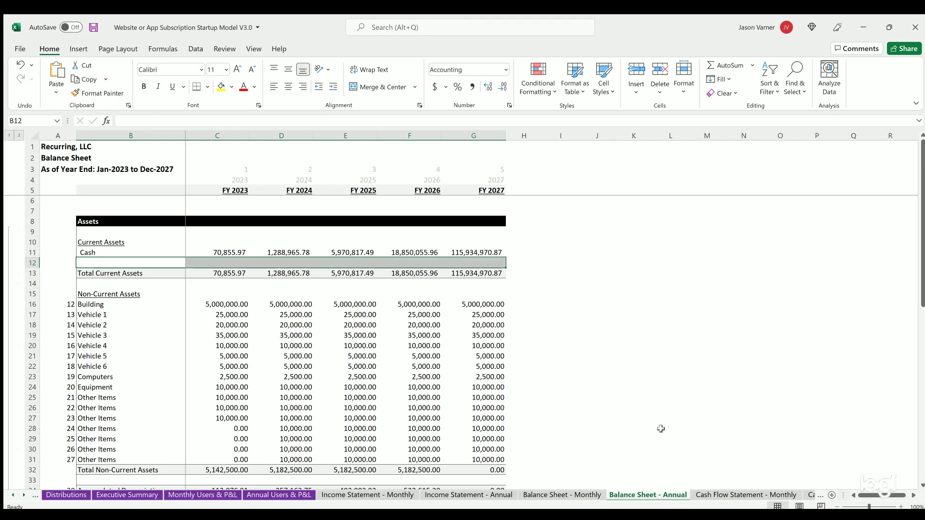
{"action": "left_click", "coordinate": [635, 408]}
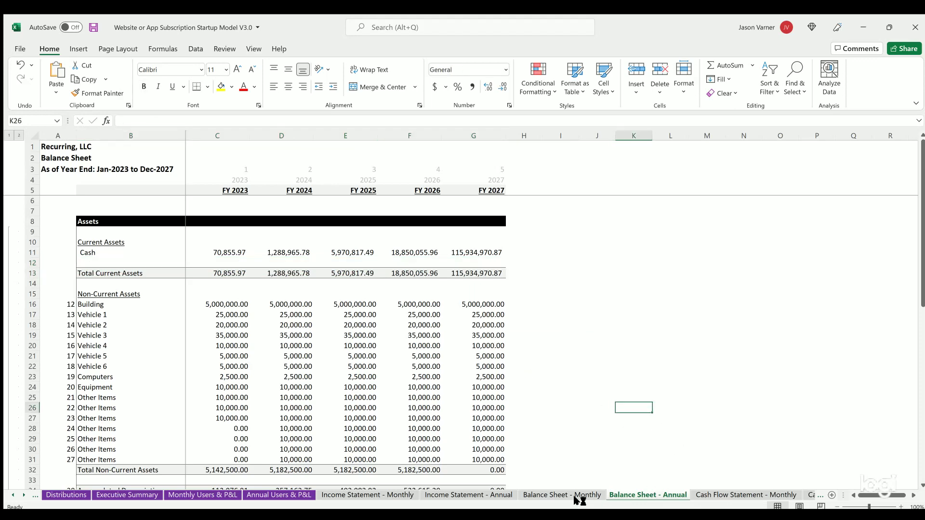
Go to the Cash Flow Statement - Monthly sheet and review the operating, investing and financing activities sections.
{"action": "left_click", "coordinate": [715, 496]}
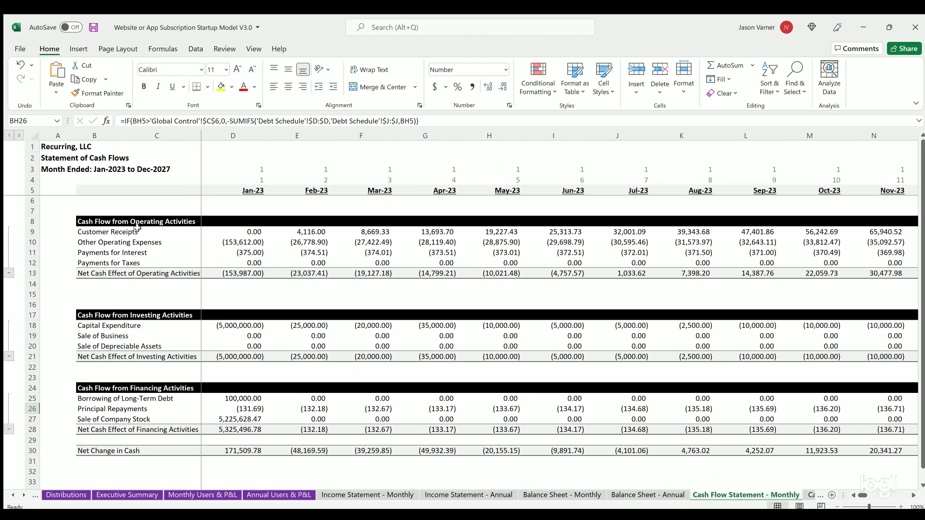
{"action": "left_click", "coordinate": [124, 219]}
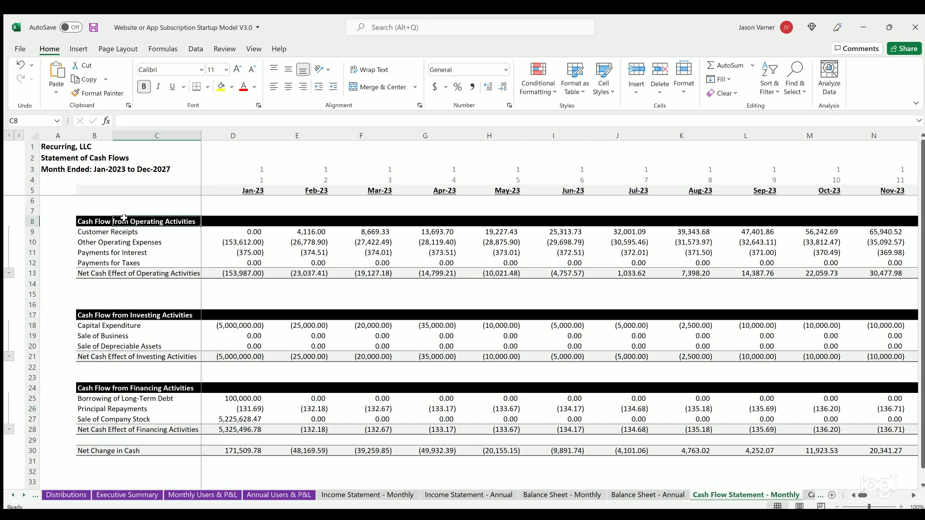
{"action": "left_click", "coordinate": [100, 303]}
{"action": "left_click", "coordinate": [116, 382]}
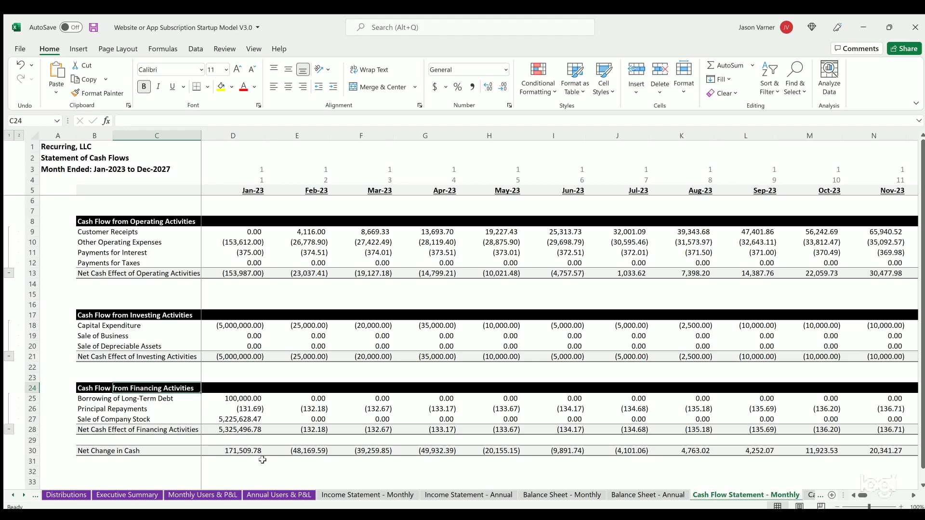
Go to the Cash Flow Statement - Annual sheet and review the yearly cash flows down to Net Change in Cash.
{"action": "left_click", "coordinate": [808, 496]}
{"action": "scroll", "coordinate": [414, 383], "scroll_direction": "down", "scroll_amount": 2}
{"action": "scroll", "coordinate": [416, 384], "scroll_direction": "up", "scroll_amount": 2}
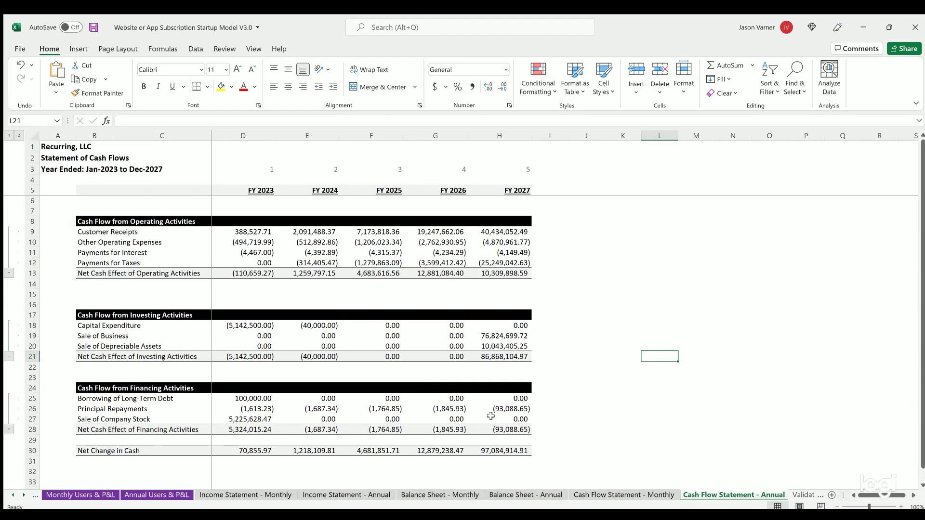
Return to the Global Control sheet and save the workbook.
{"action": "left_click", "coordinate": [13, 496]}
{"action": "left_click", "coordinate": [13, 496]}
{"action": "left_click", "coordinate": [13, 495]}
{"action": "left_click", "coordinate": [13, 495]}
{"action": "left_click", "coordinate": [13, 495]}
{"action": "left_click", "coordinate": [13, 495]}
{"action": "left_click", "coordinate": [68, 495]}
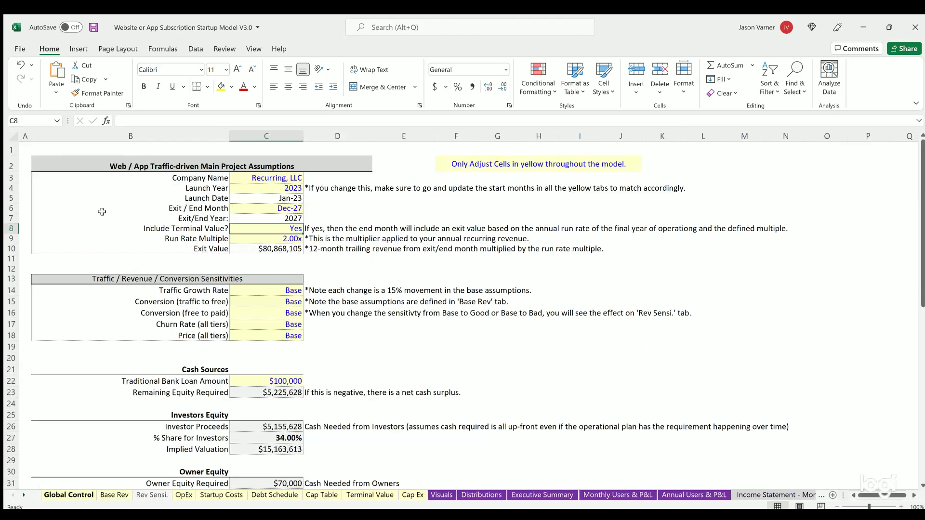
{"action": "left_click", "coordinate": [93, 28]}
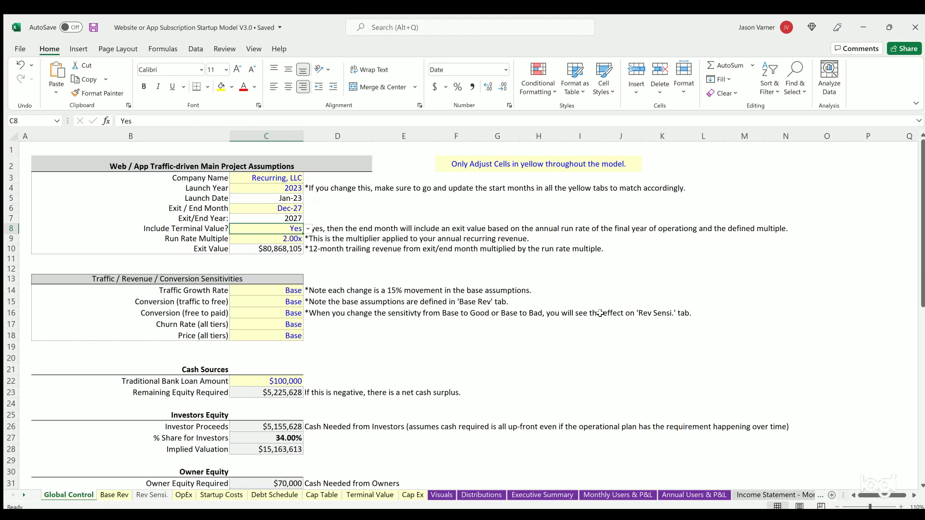